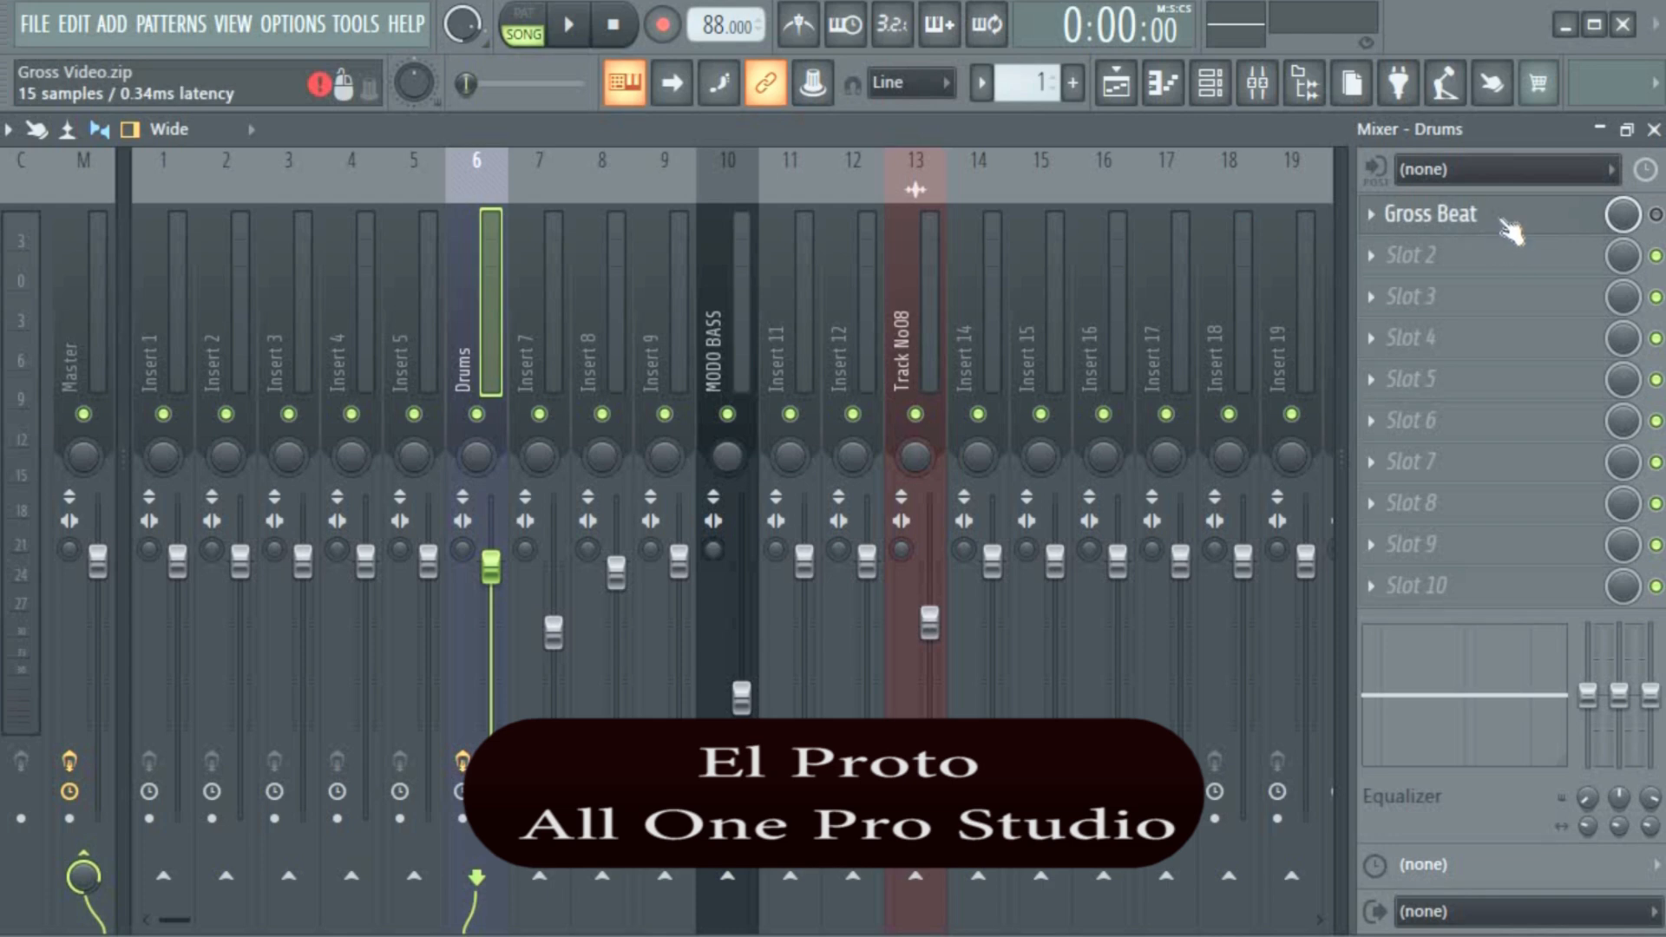
Step: Show the mixer and look at the Gross Beat effect in the Drums track's first slot
click(1510, 228)
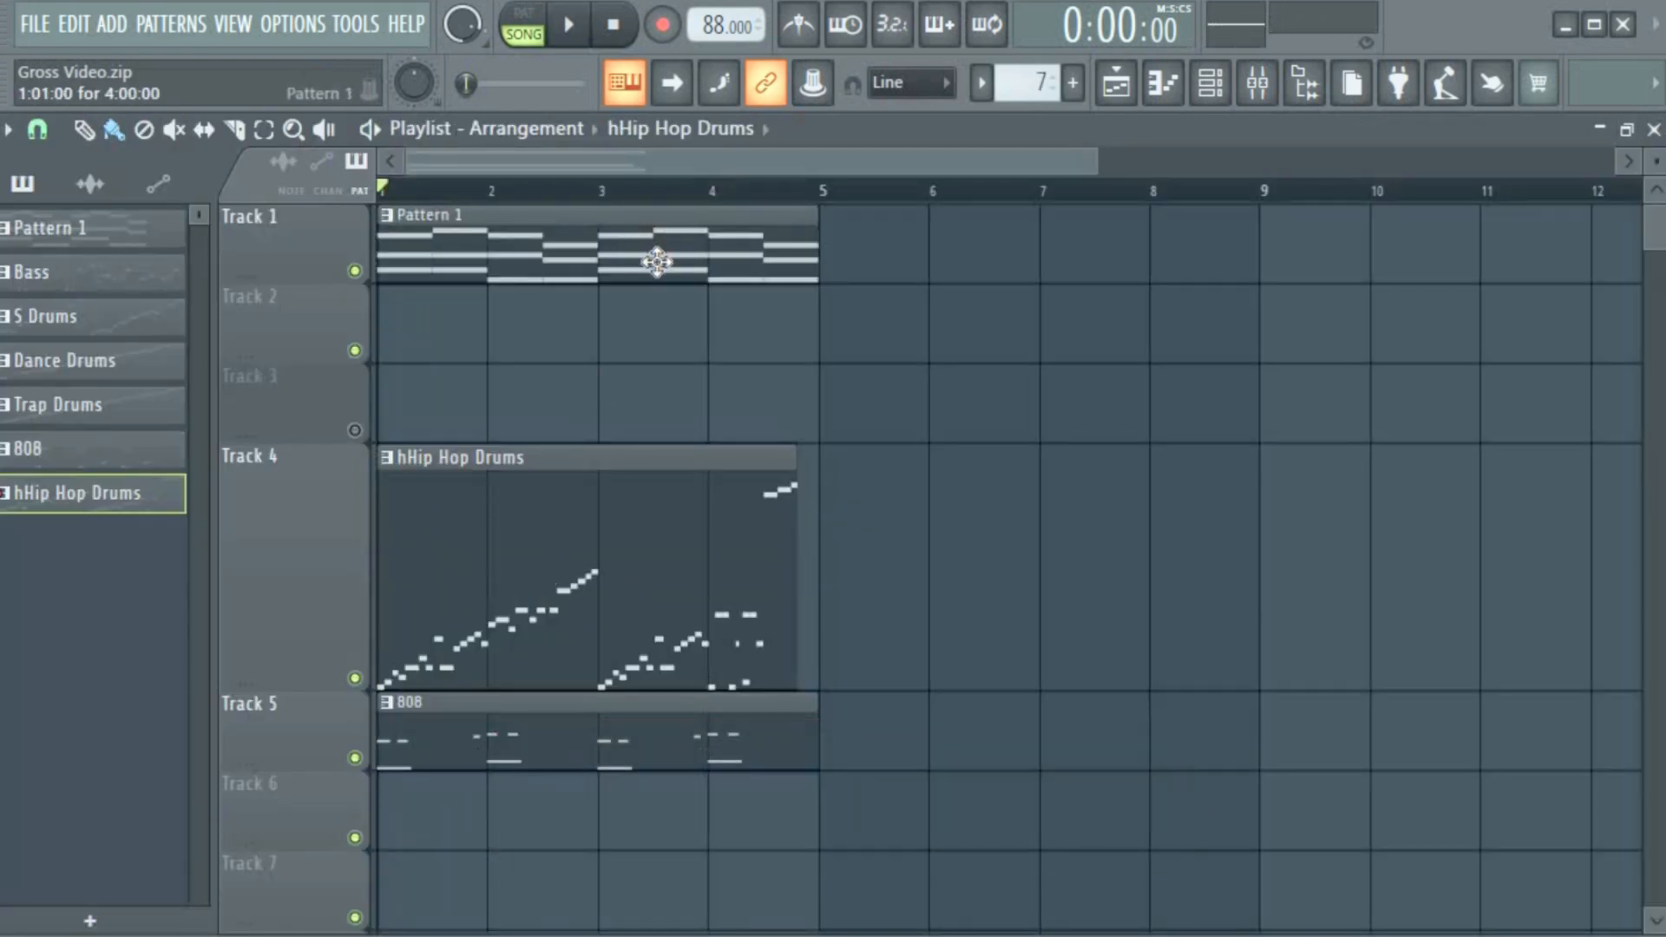
click(1256, 82)
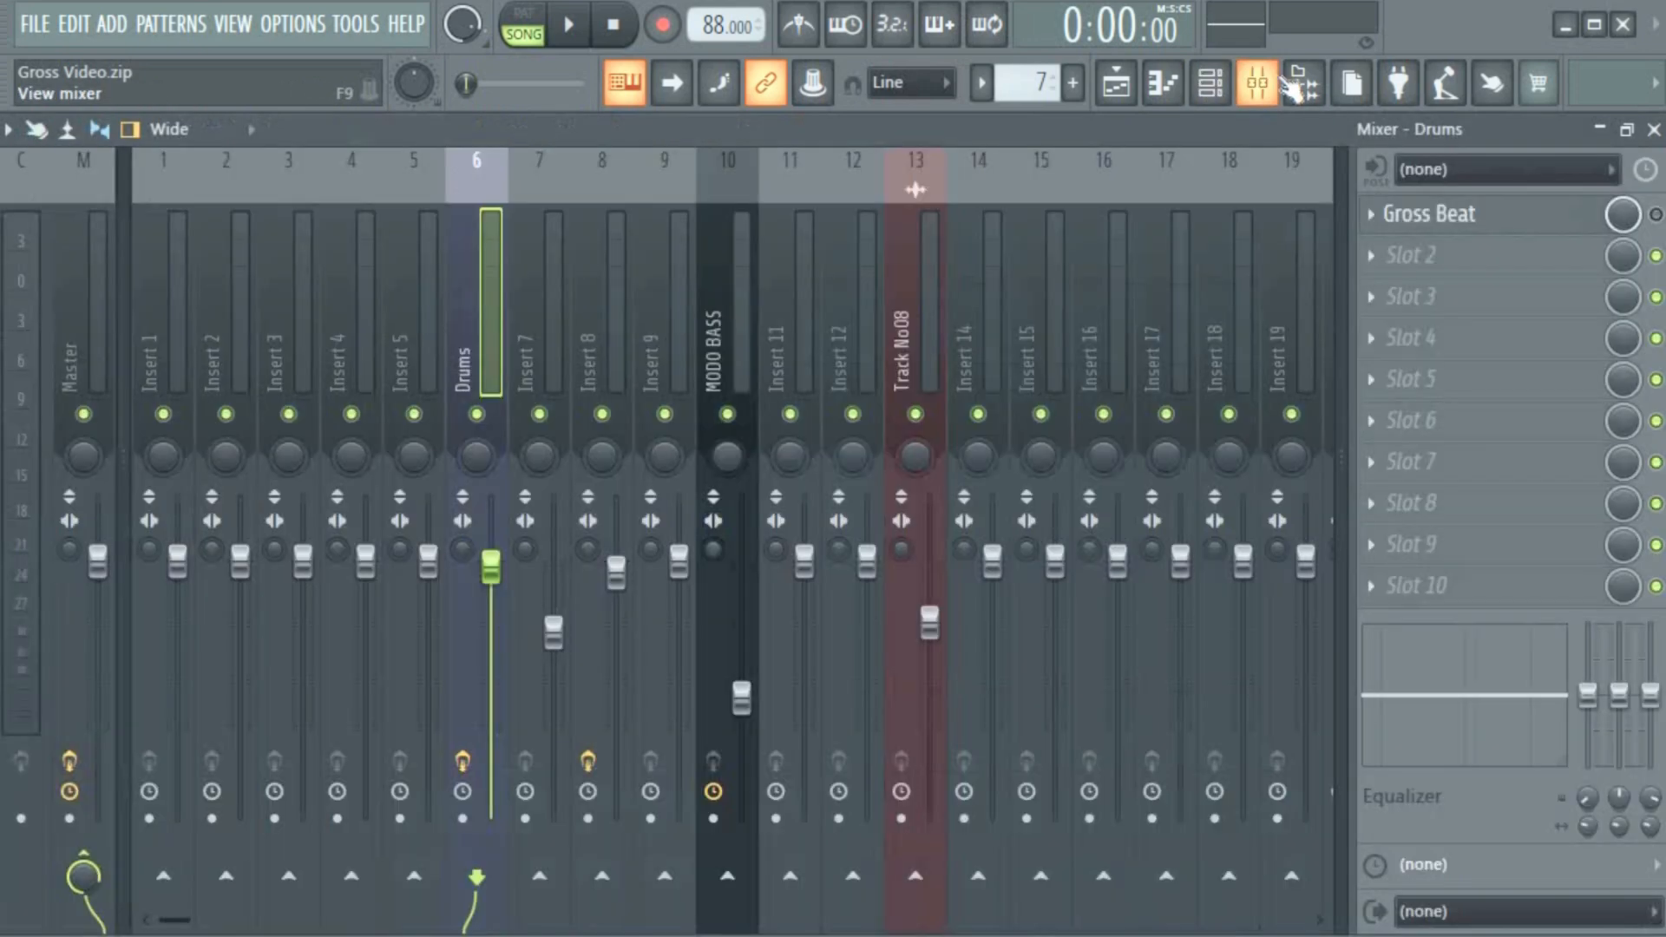
click(1449, 215)
click(1628, 130)
click(1653, 129)
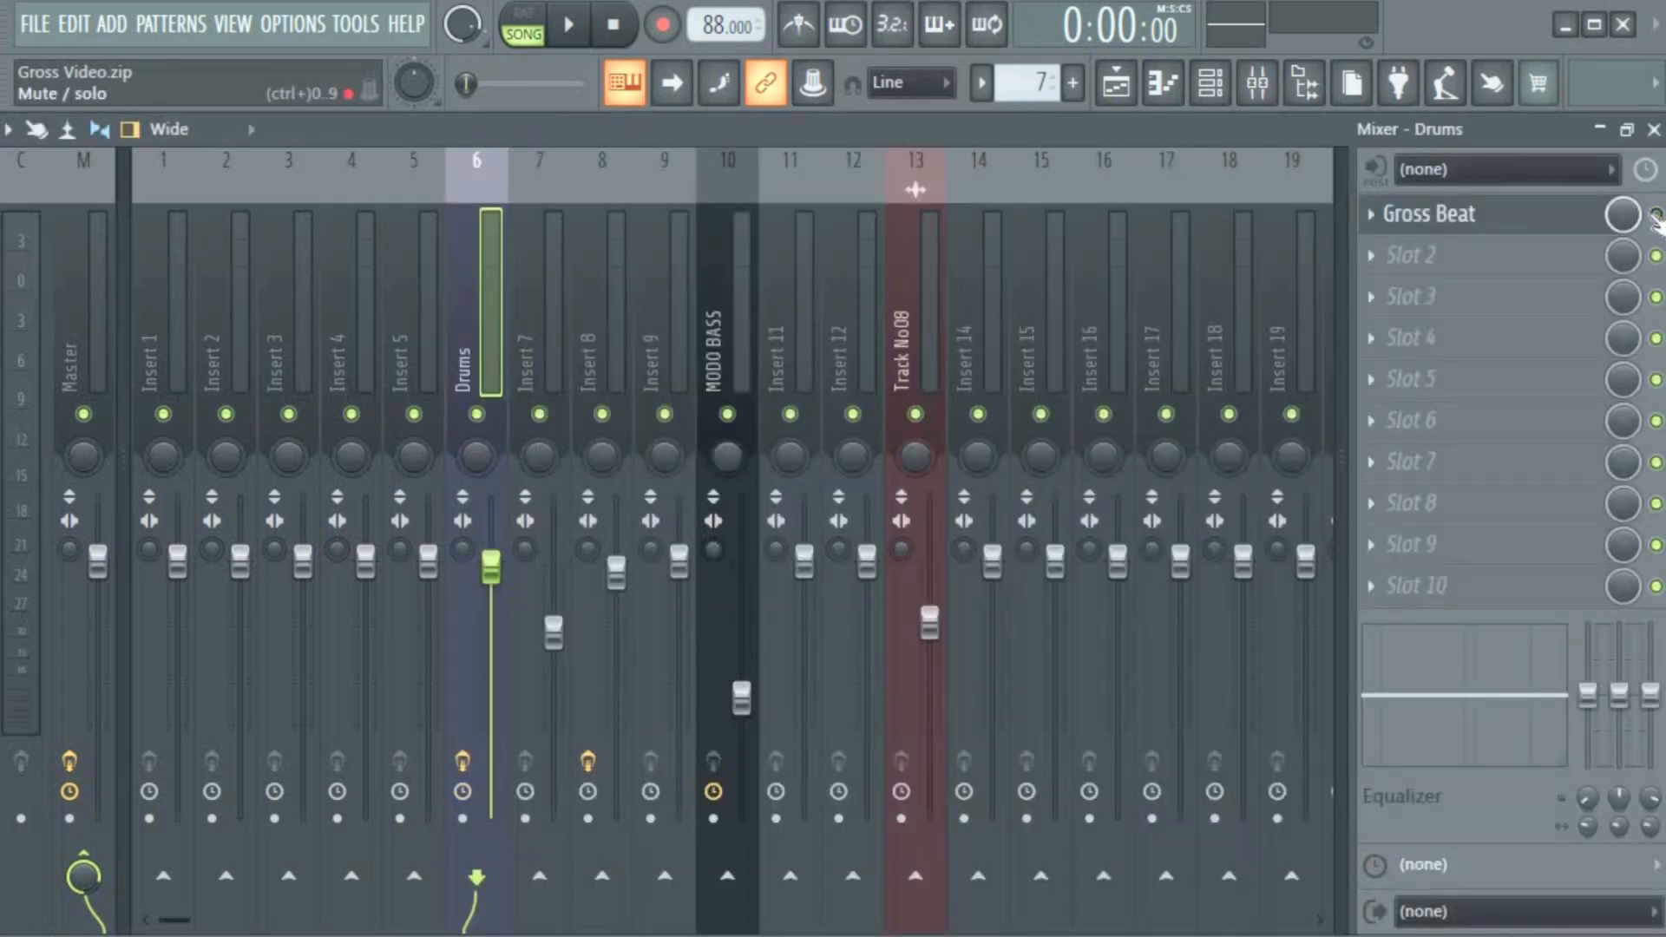
Step: Load the Turntablist preset in the Drums track's Gross Beat and select its Backspin time slot
click(1461, 217)
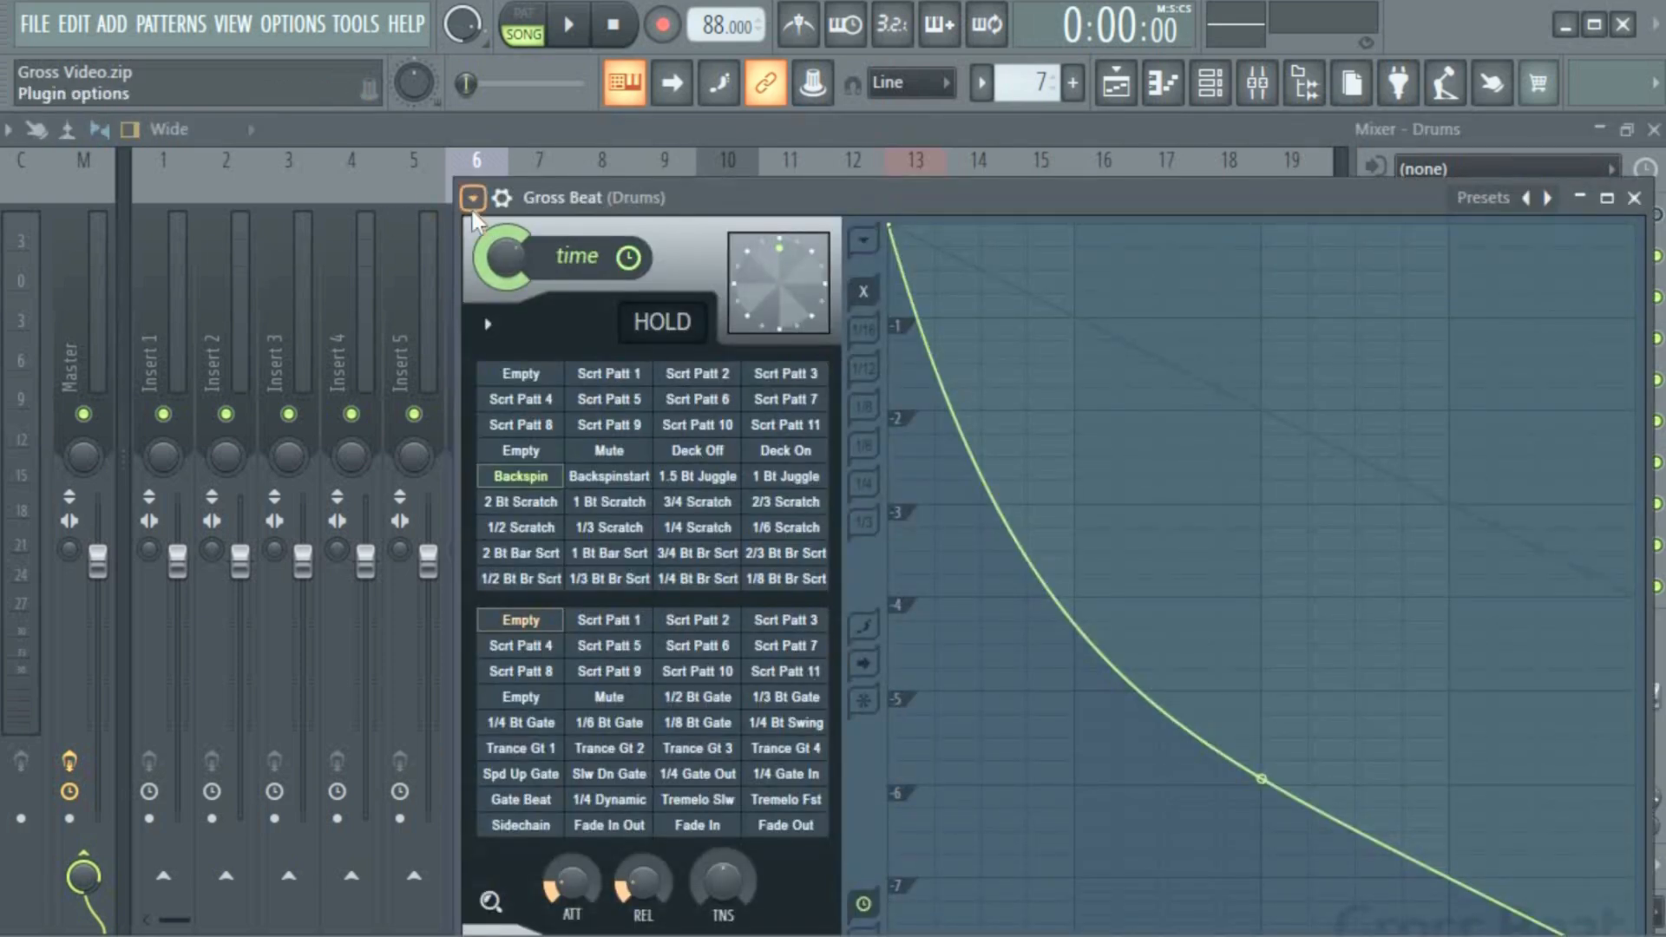
click(473, 206)
mouse_move(594, 243)
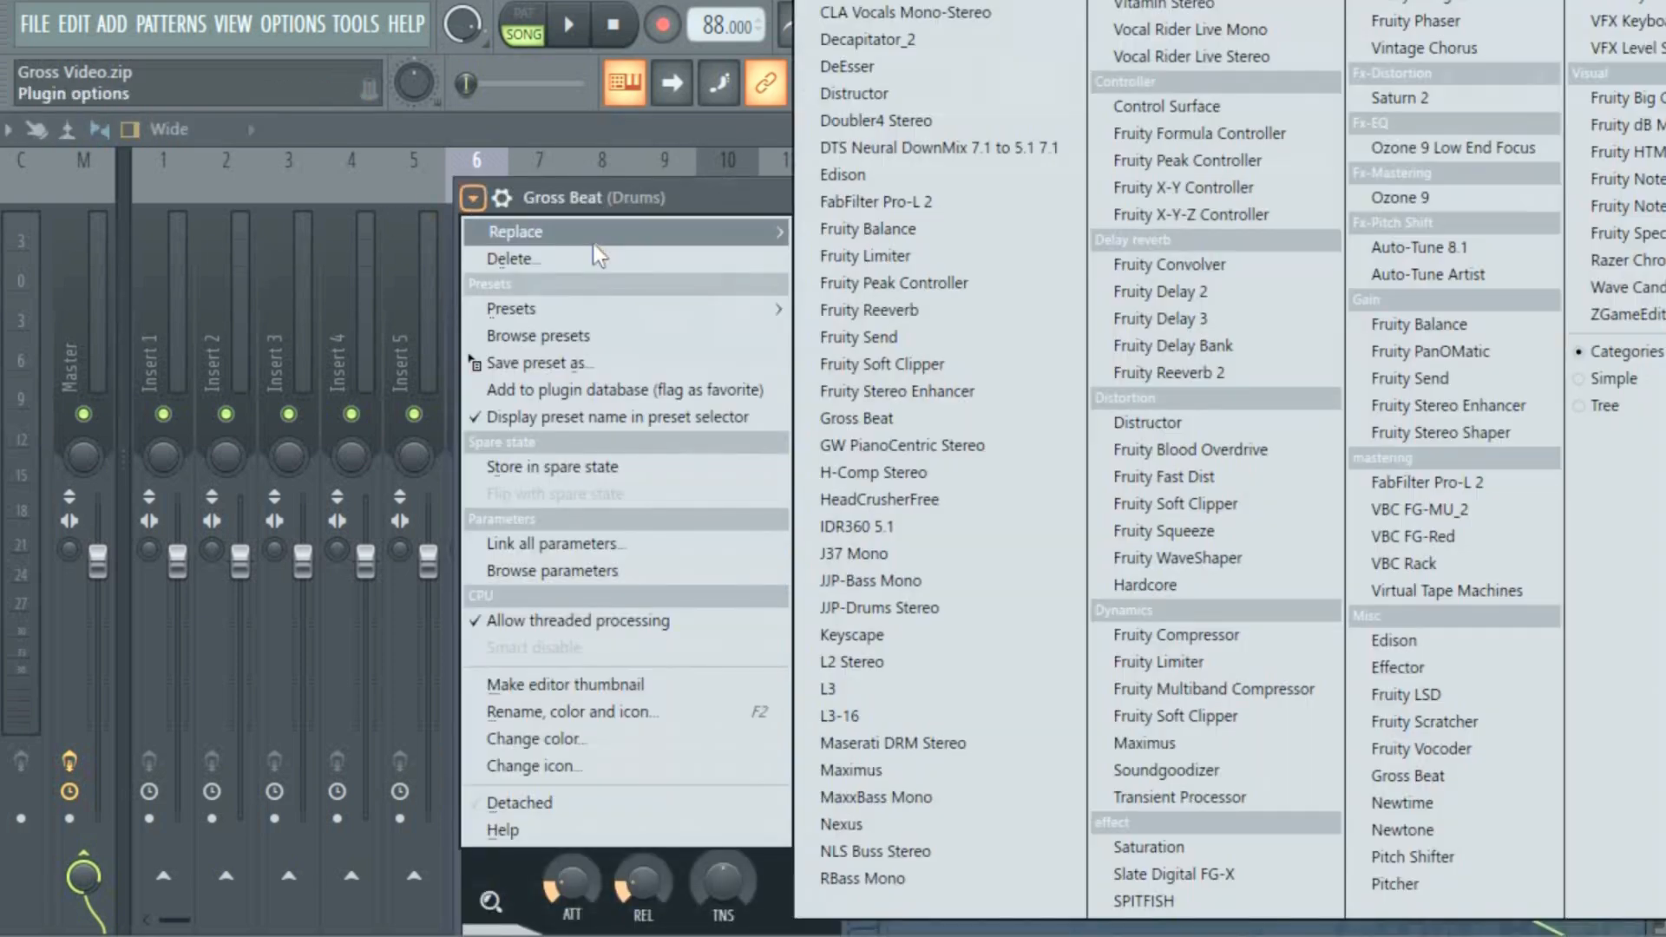
mouse_move(608, 314)
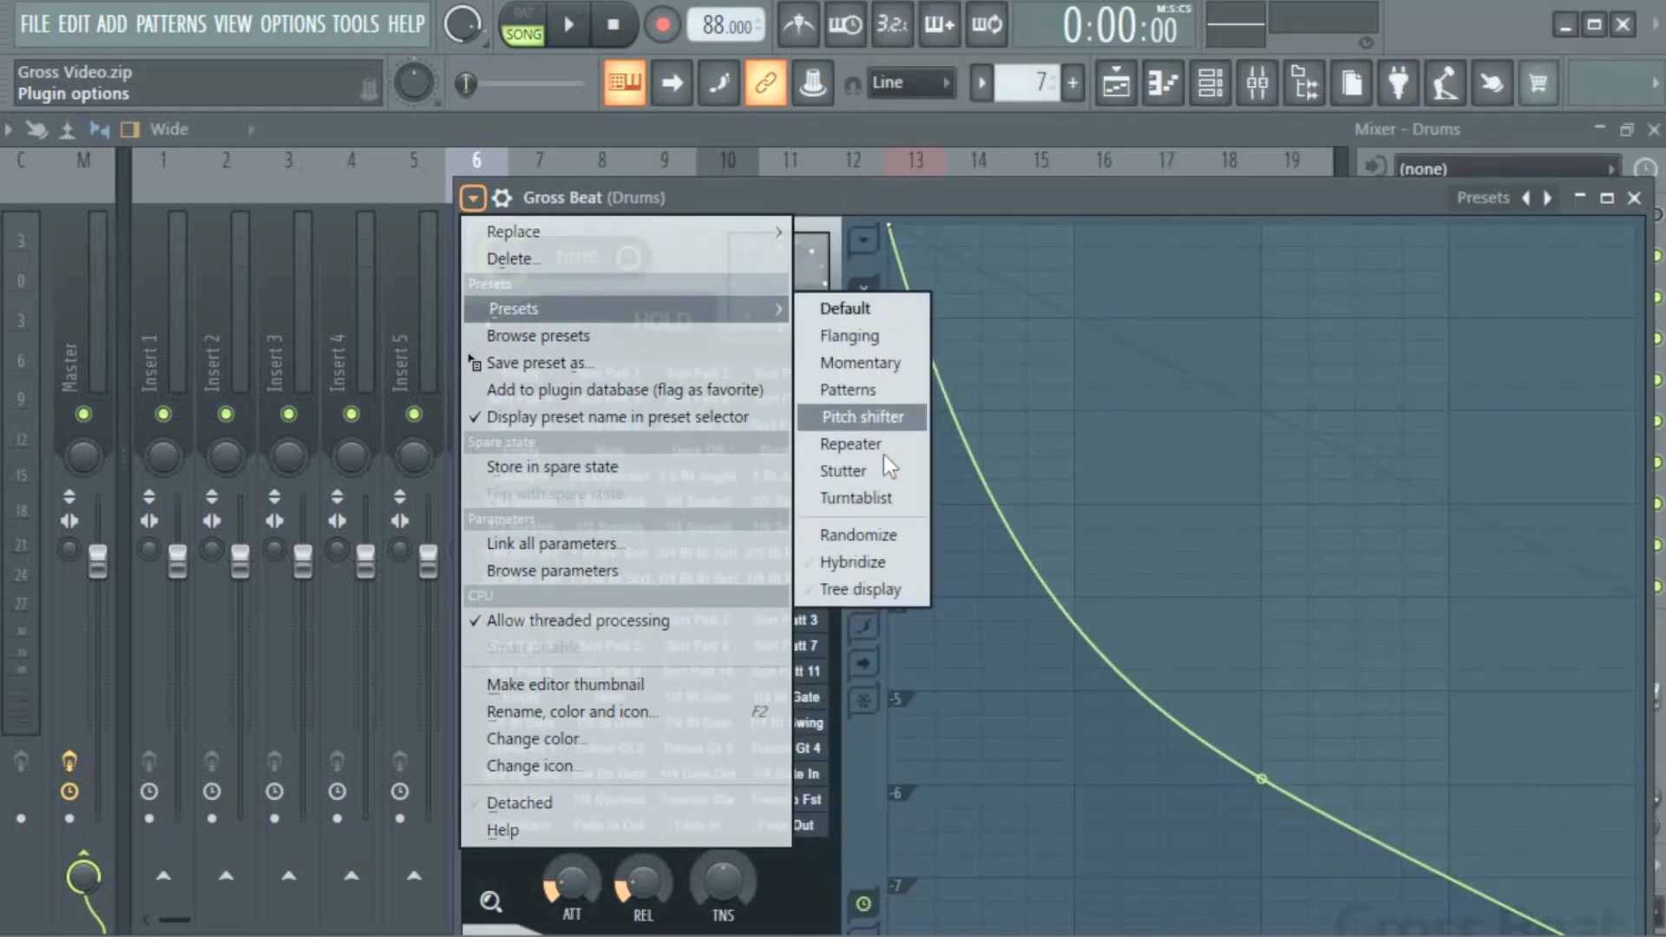
click(882, 502)
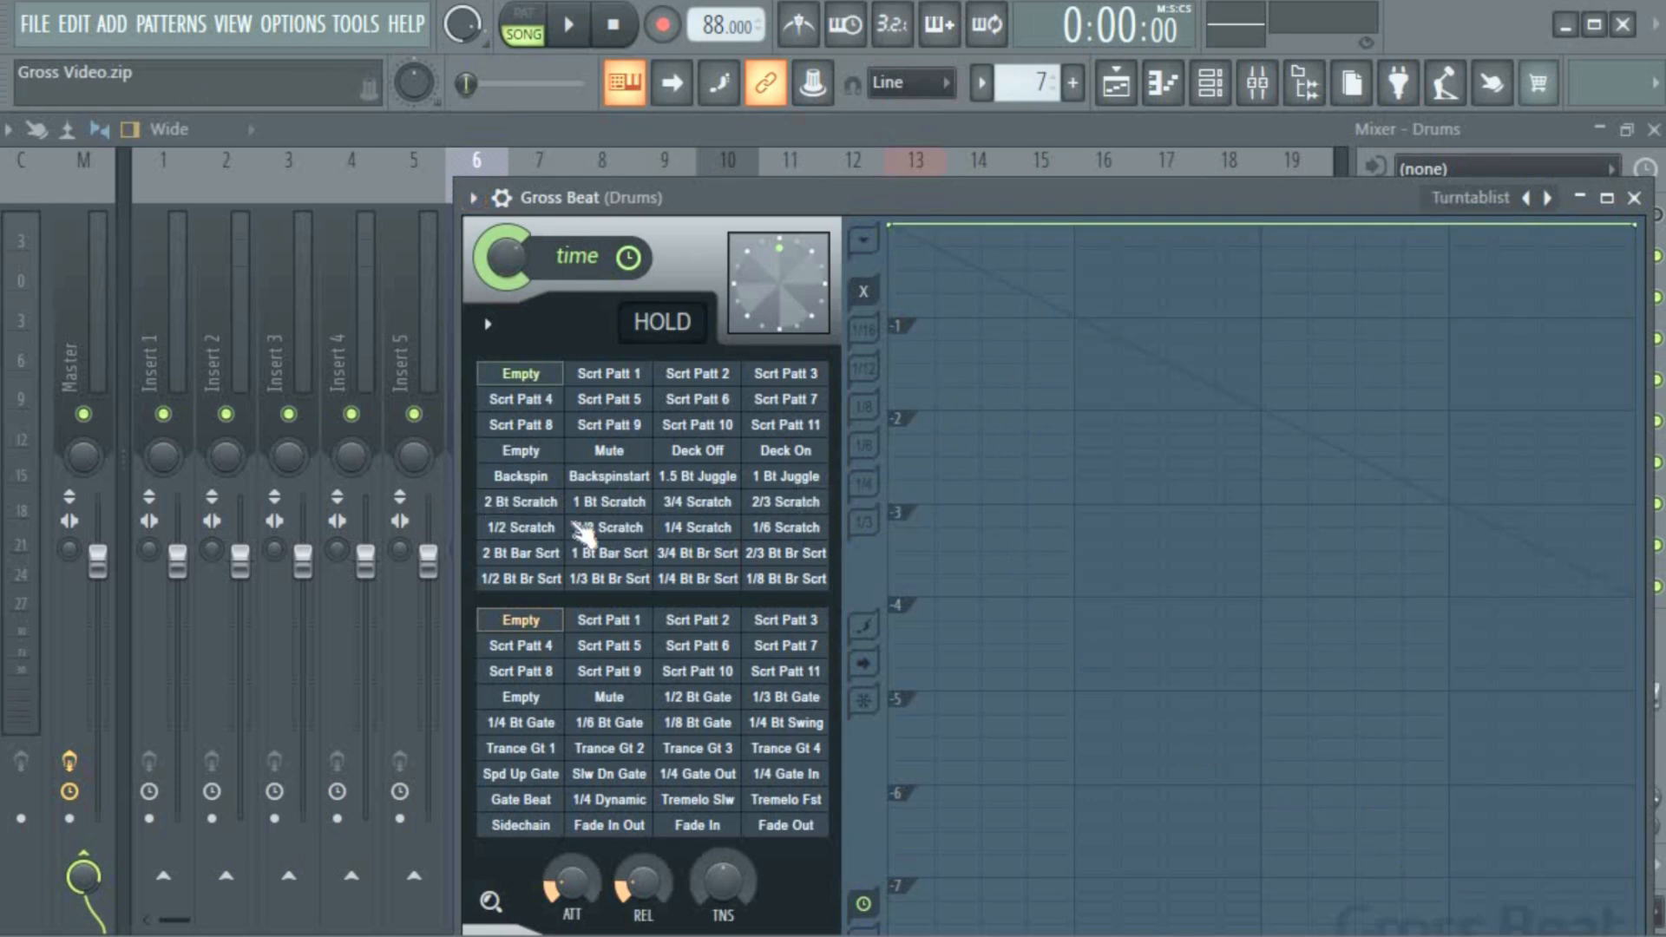
click(545, 480)
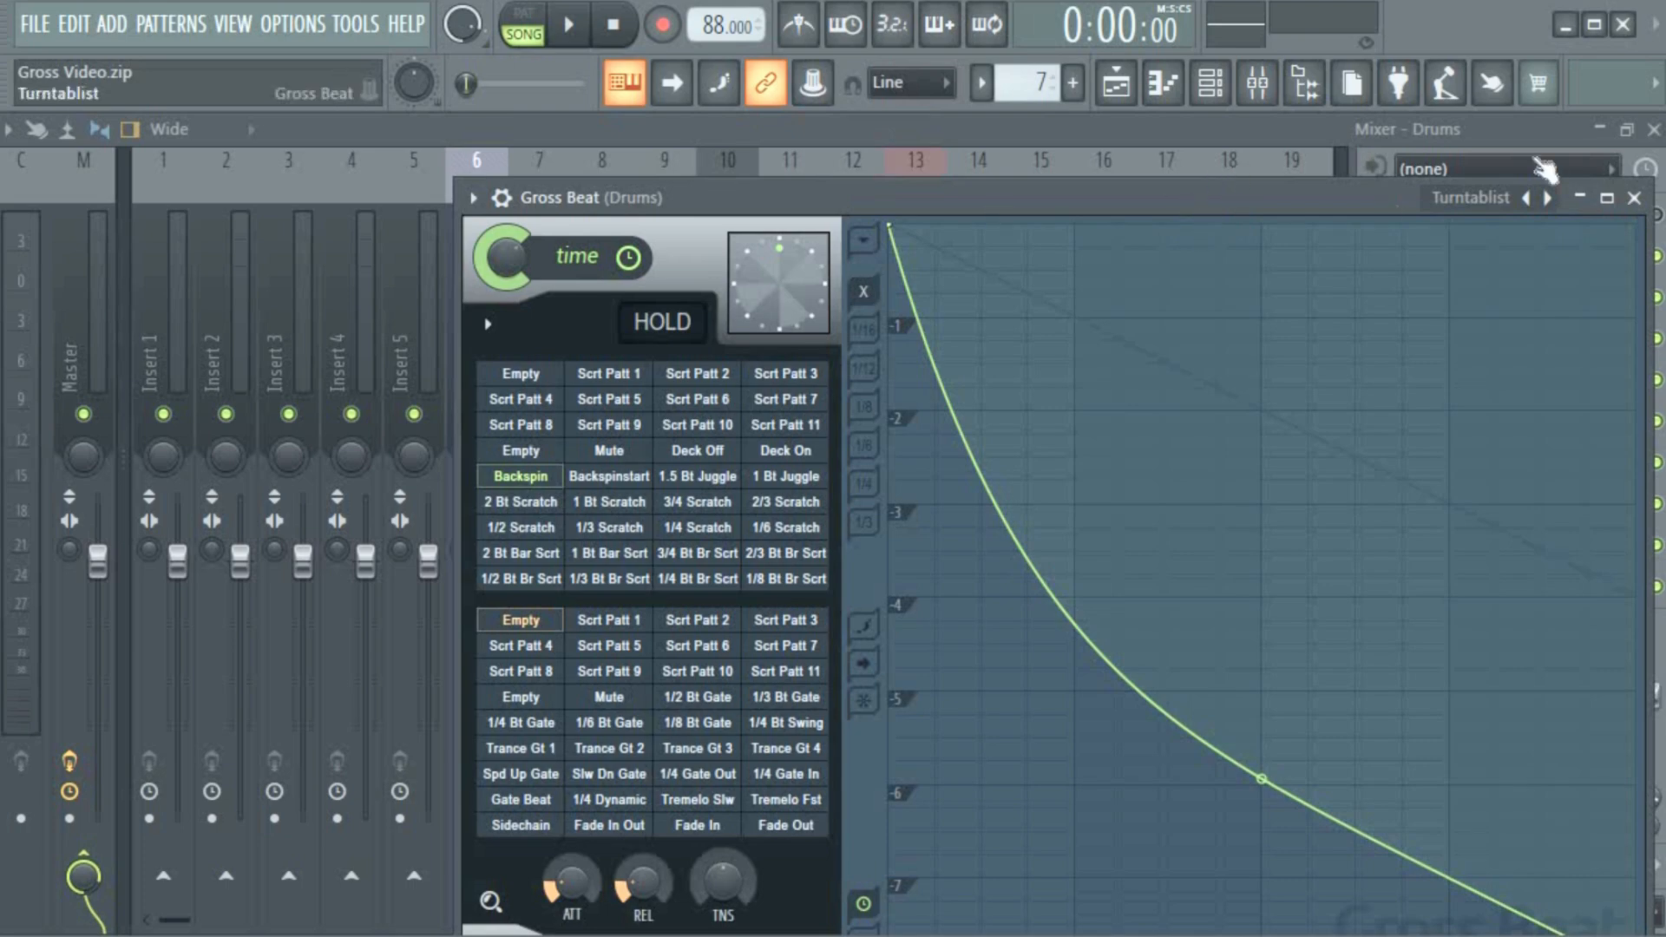
Step: Examine the enlarged Backspin curve and play the song to audition the effect on the drums
click(1608, 198)
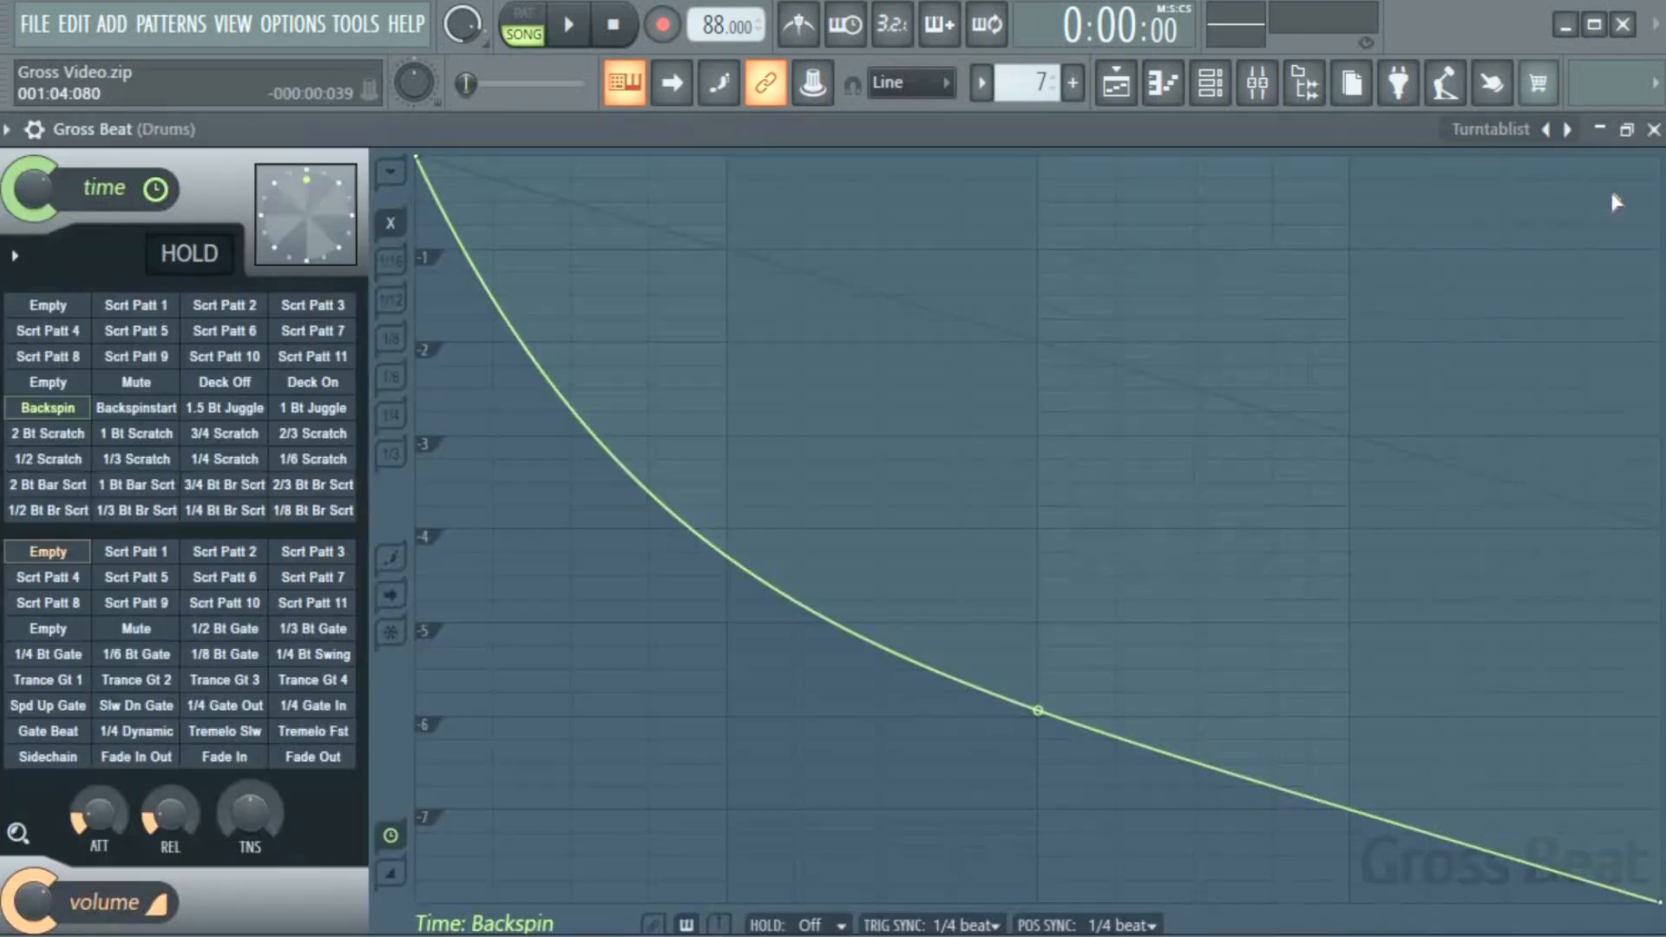
click(1599, 129)
key(space)
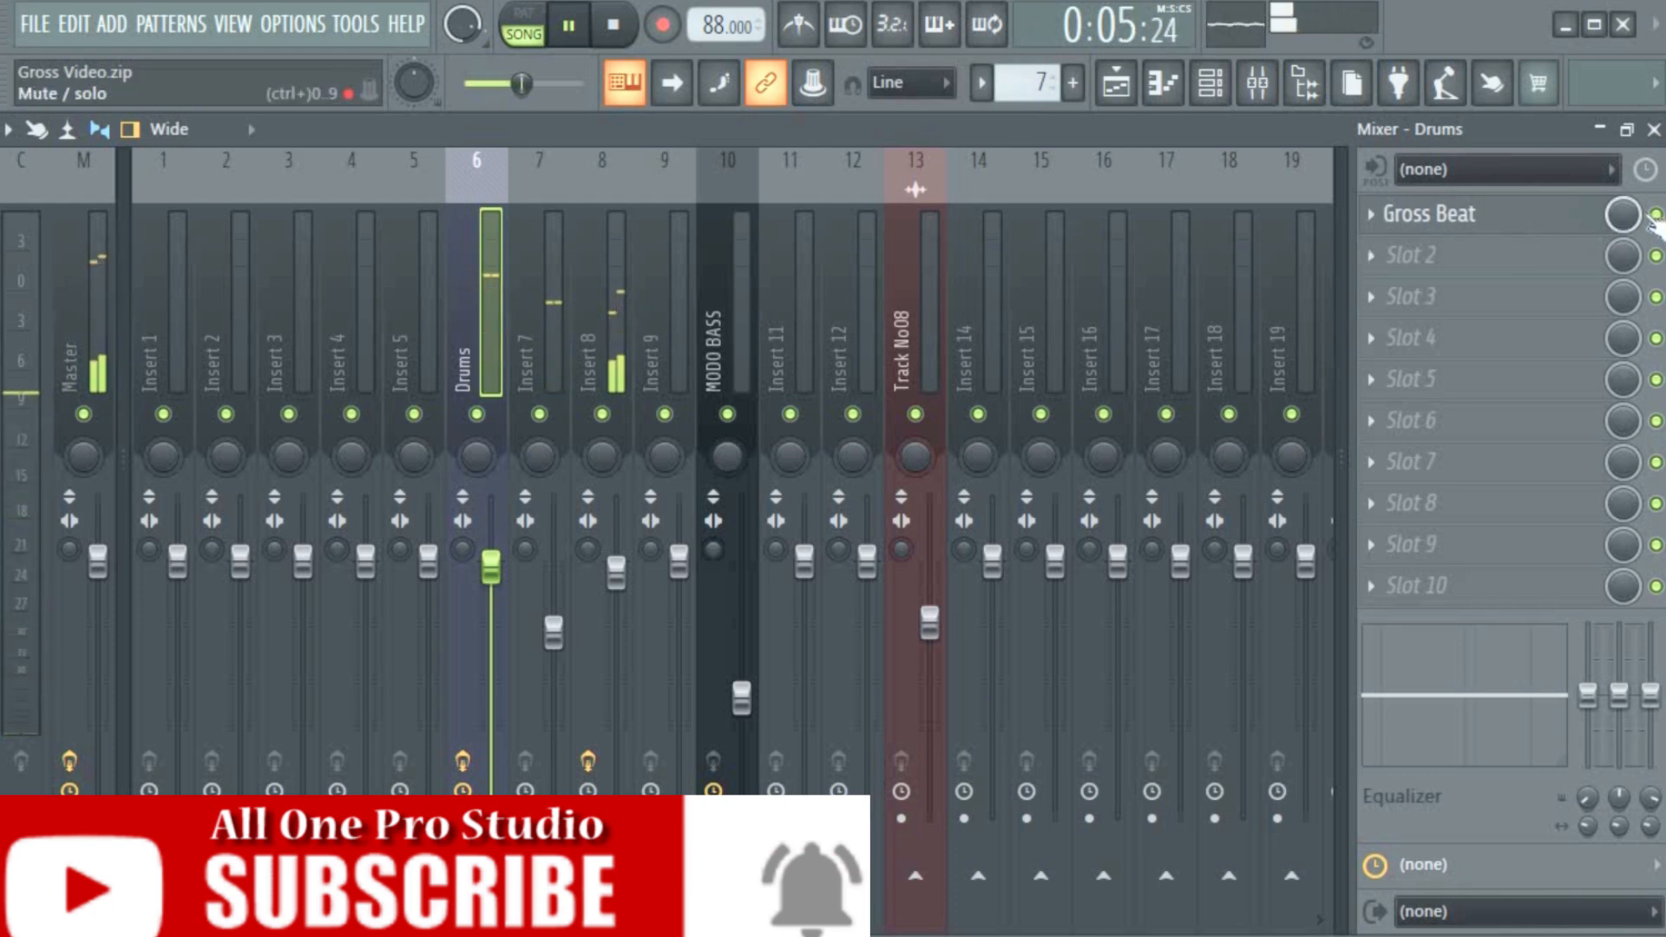
key(space)
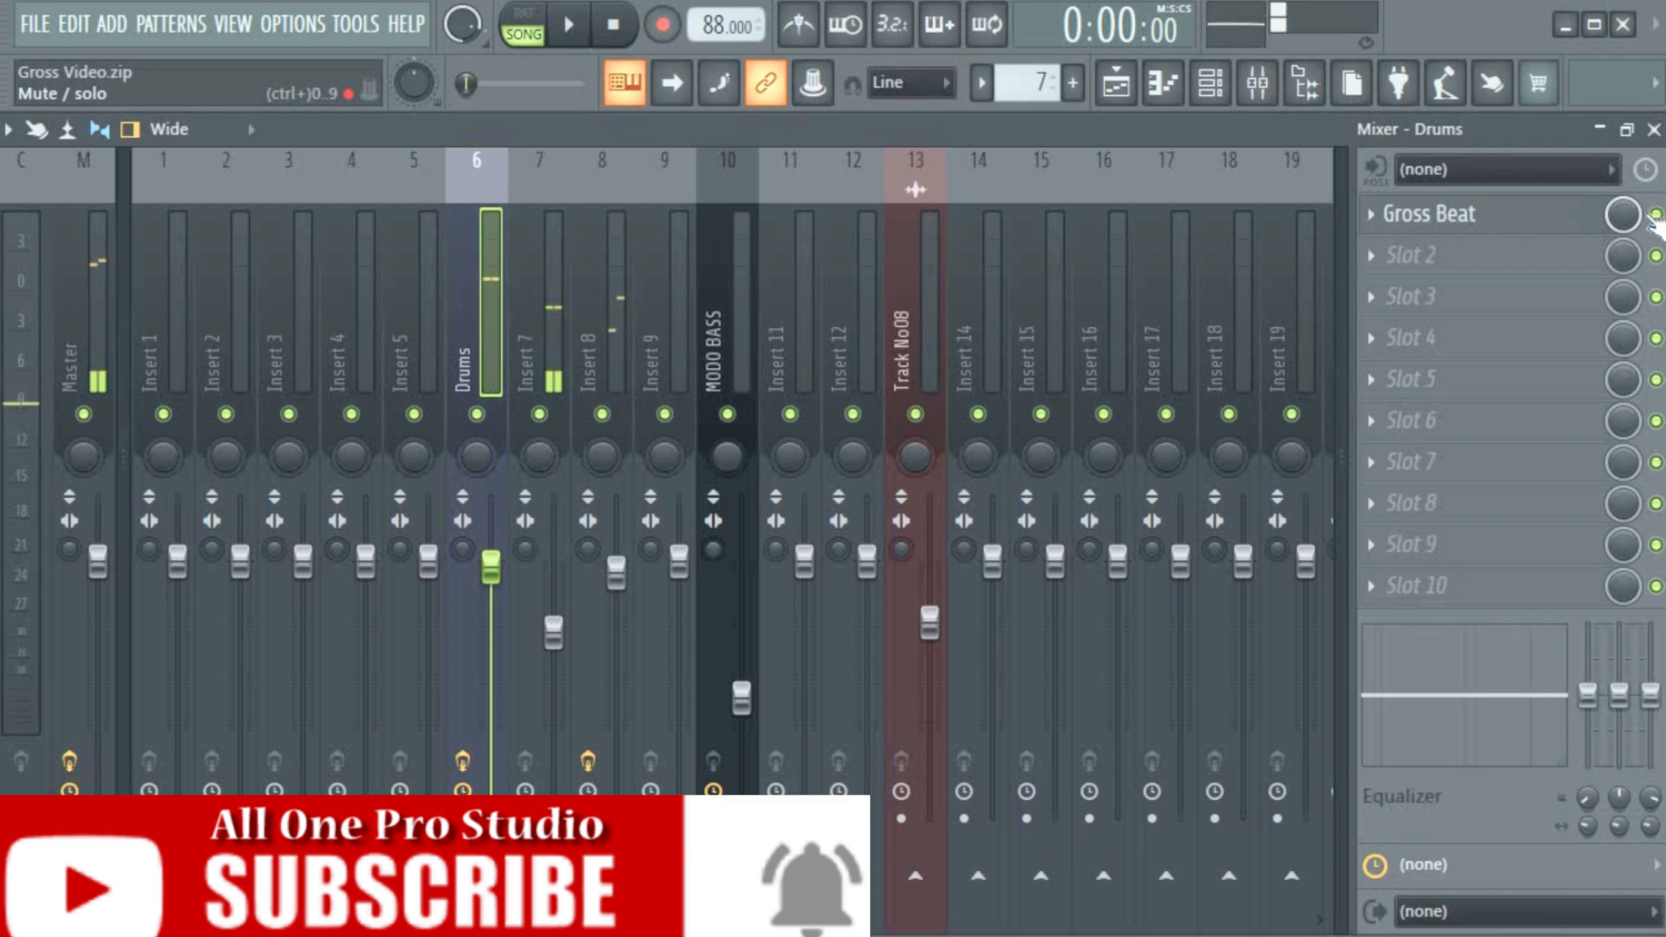
Step: Switch off Gross Beat on the Drums track and create an automation clip for its mute/solo switch
click(1655, 214)
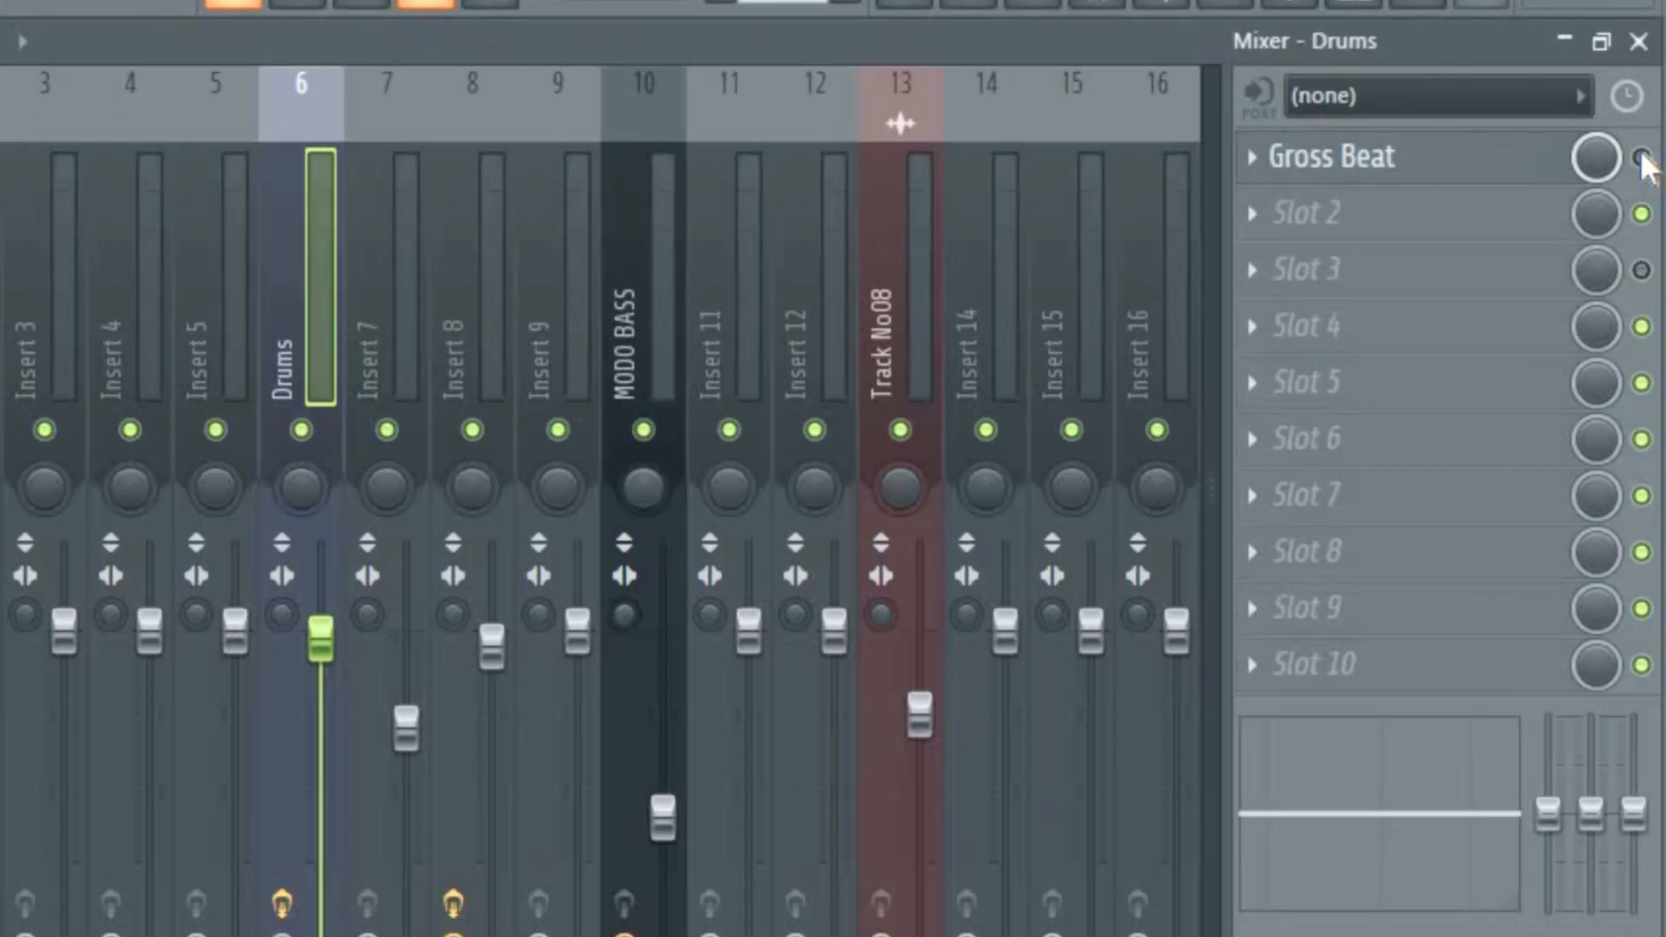
right_click(1653, 215)
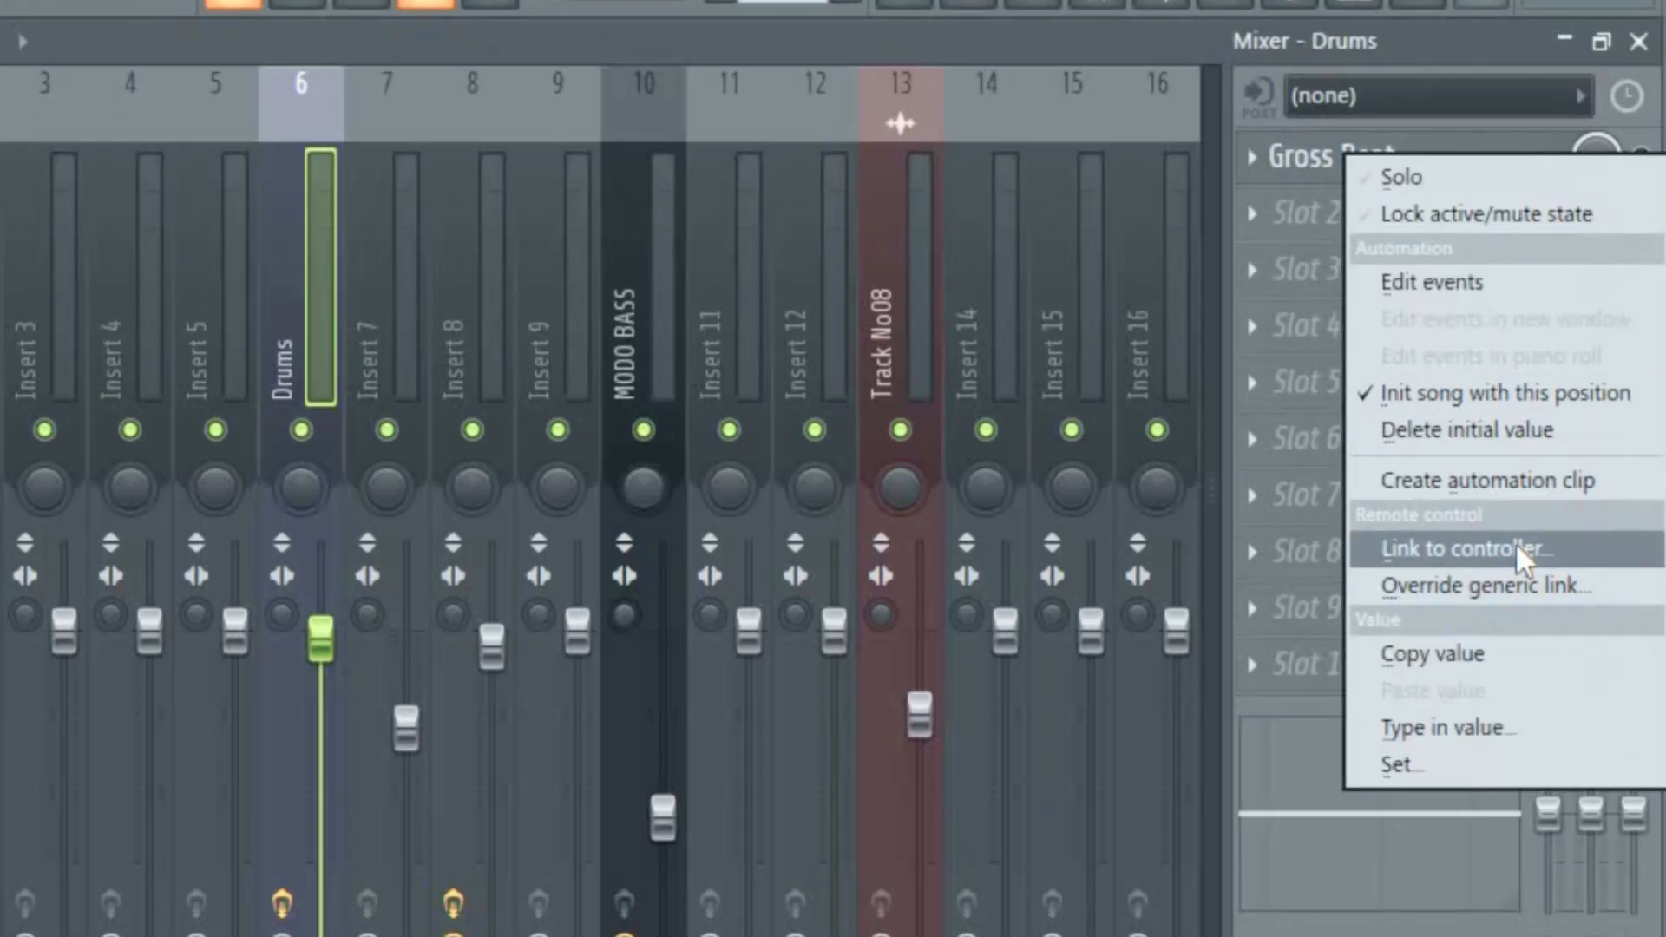
click(1514, 482)
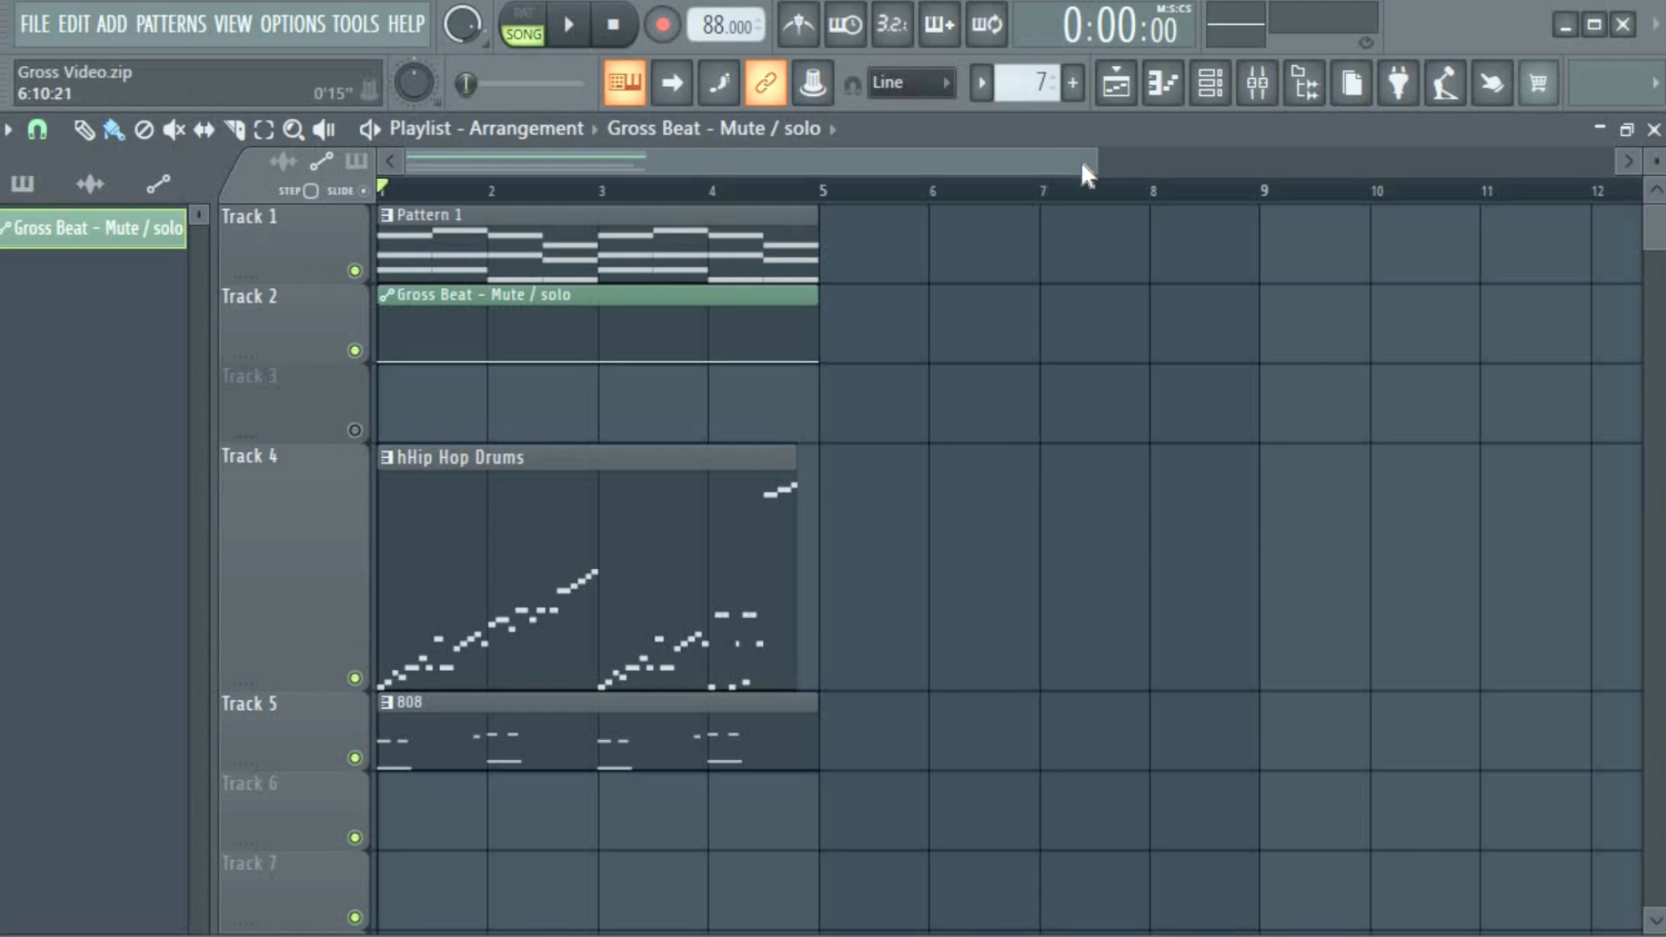
Step: Enlarge Track 2 and raise the Gross Beat mute/solo automation to maximum from the clip's start to just before bar 2
drag(1057, 157, 477, 375)
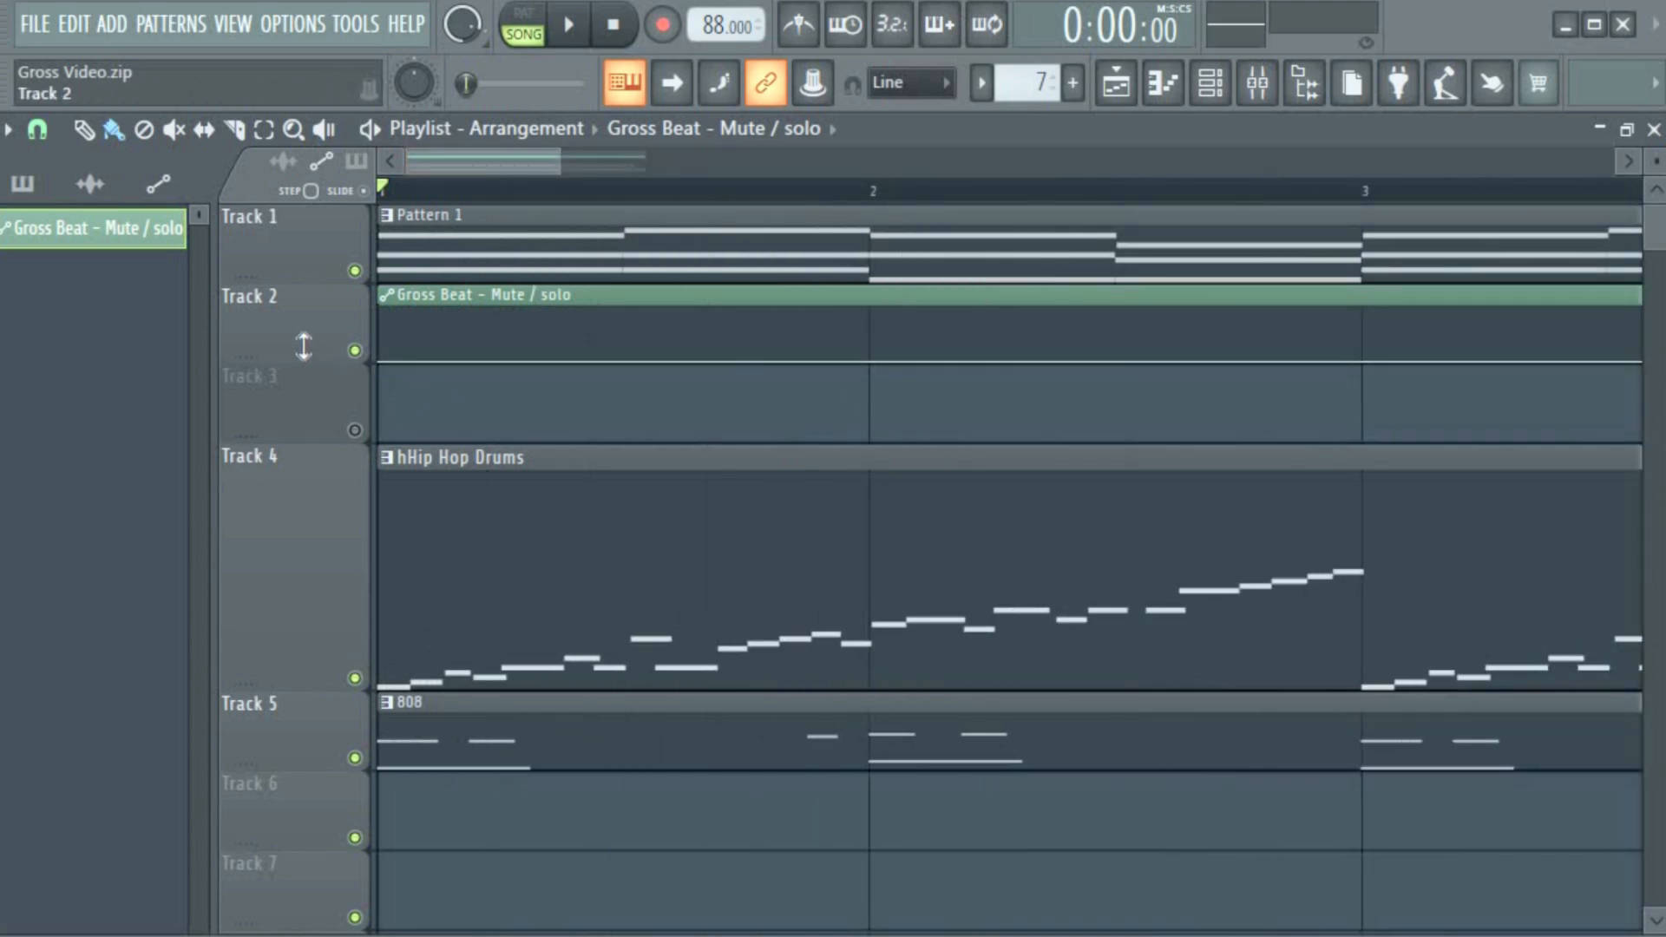
drag(304, 348, 272, 560)
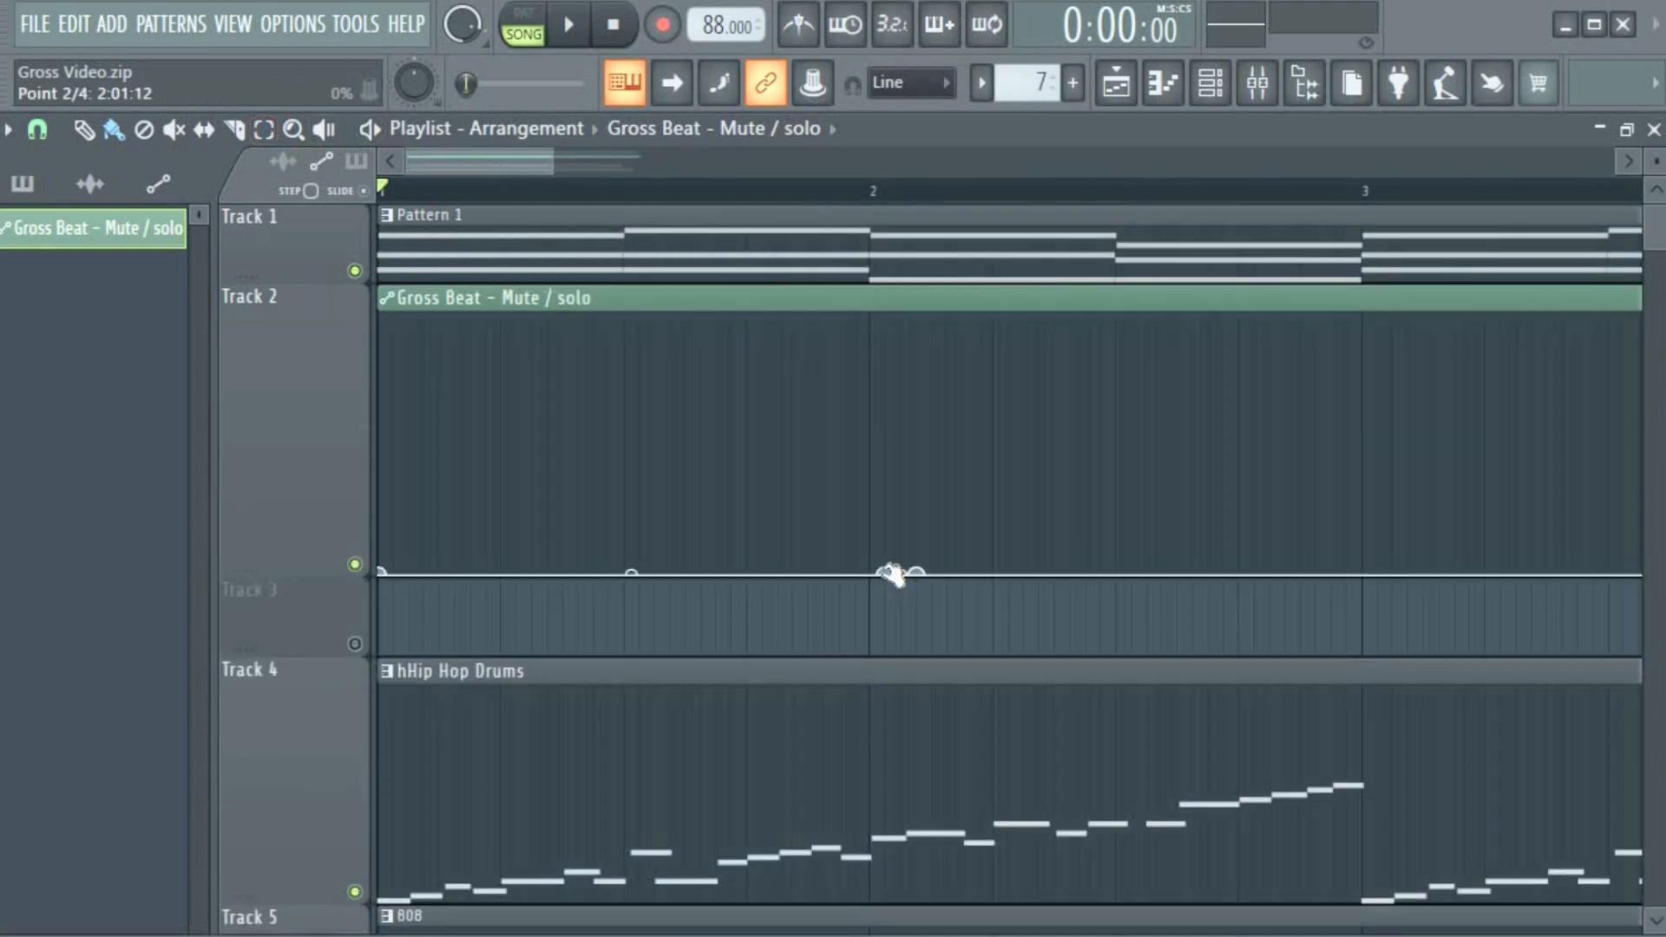
drag(859, 538, 855, 316)
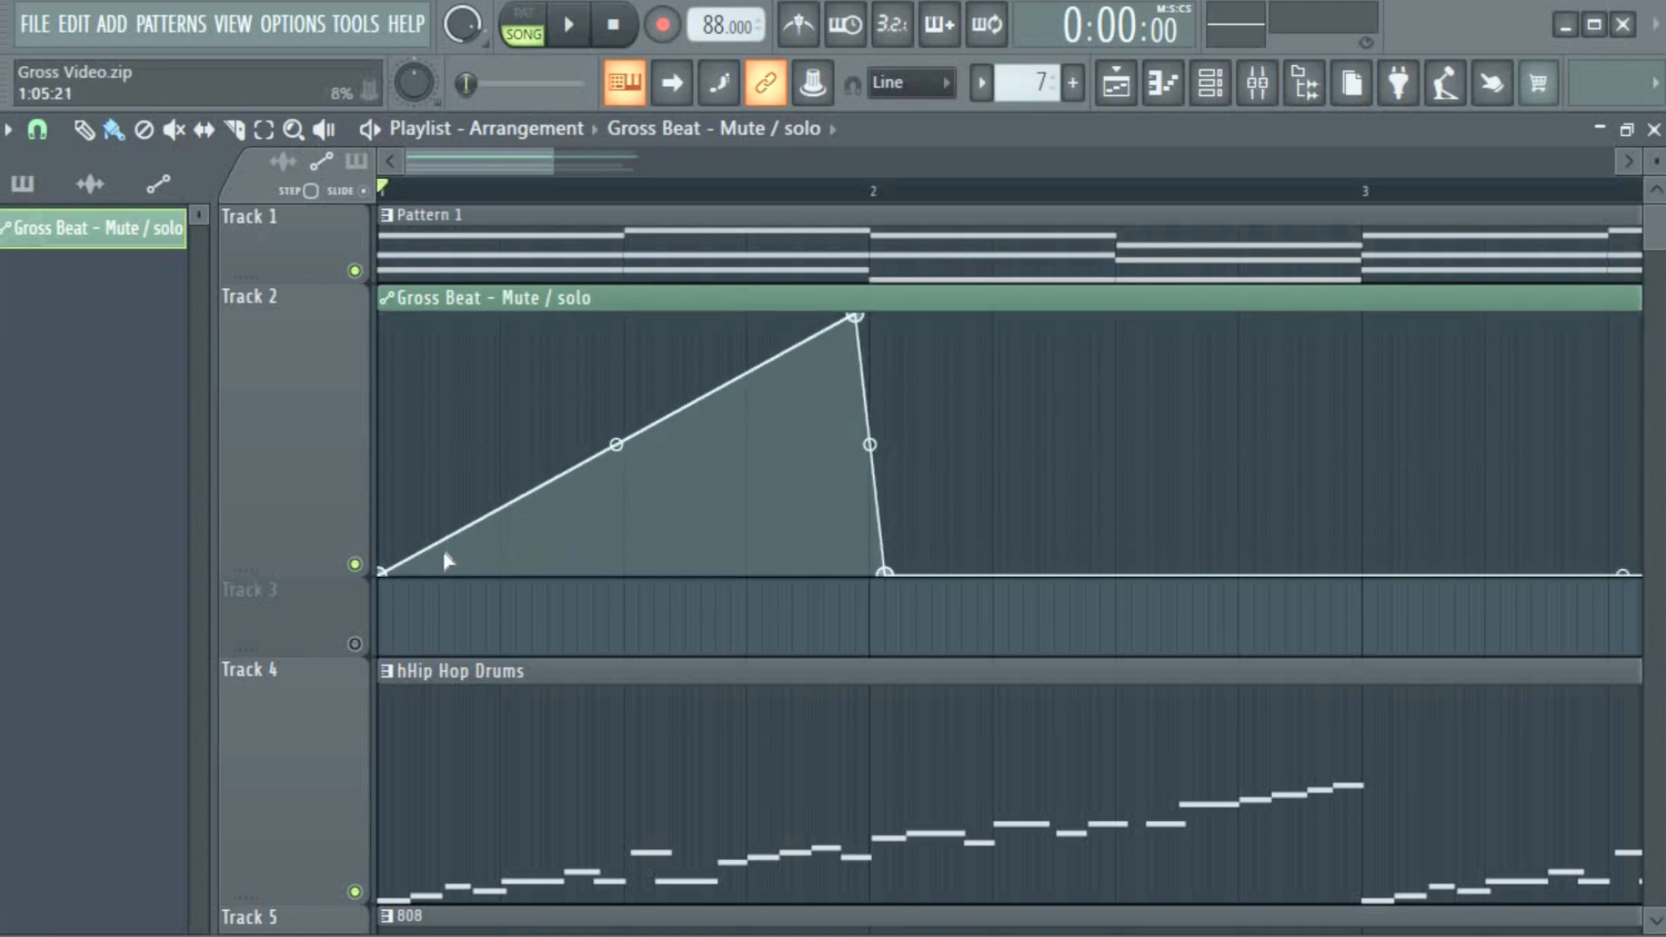
drag(375, 533, 339, 248)
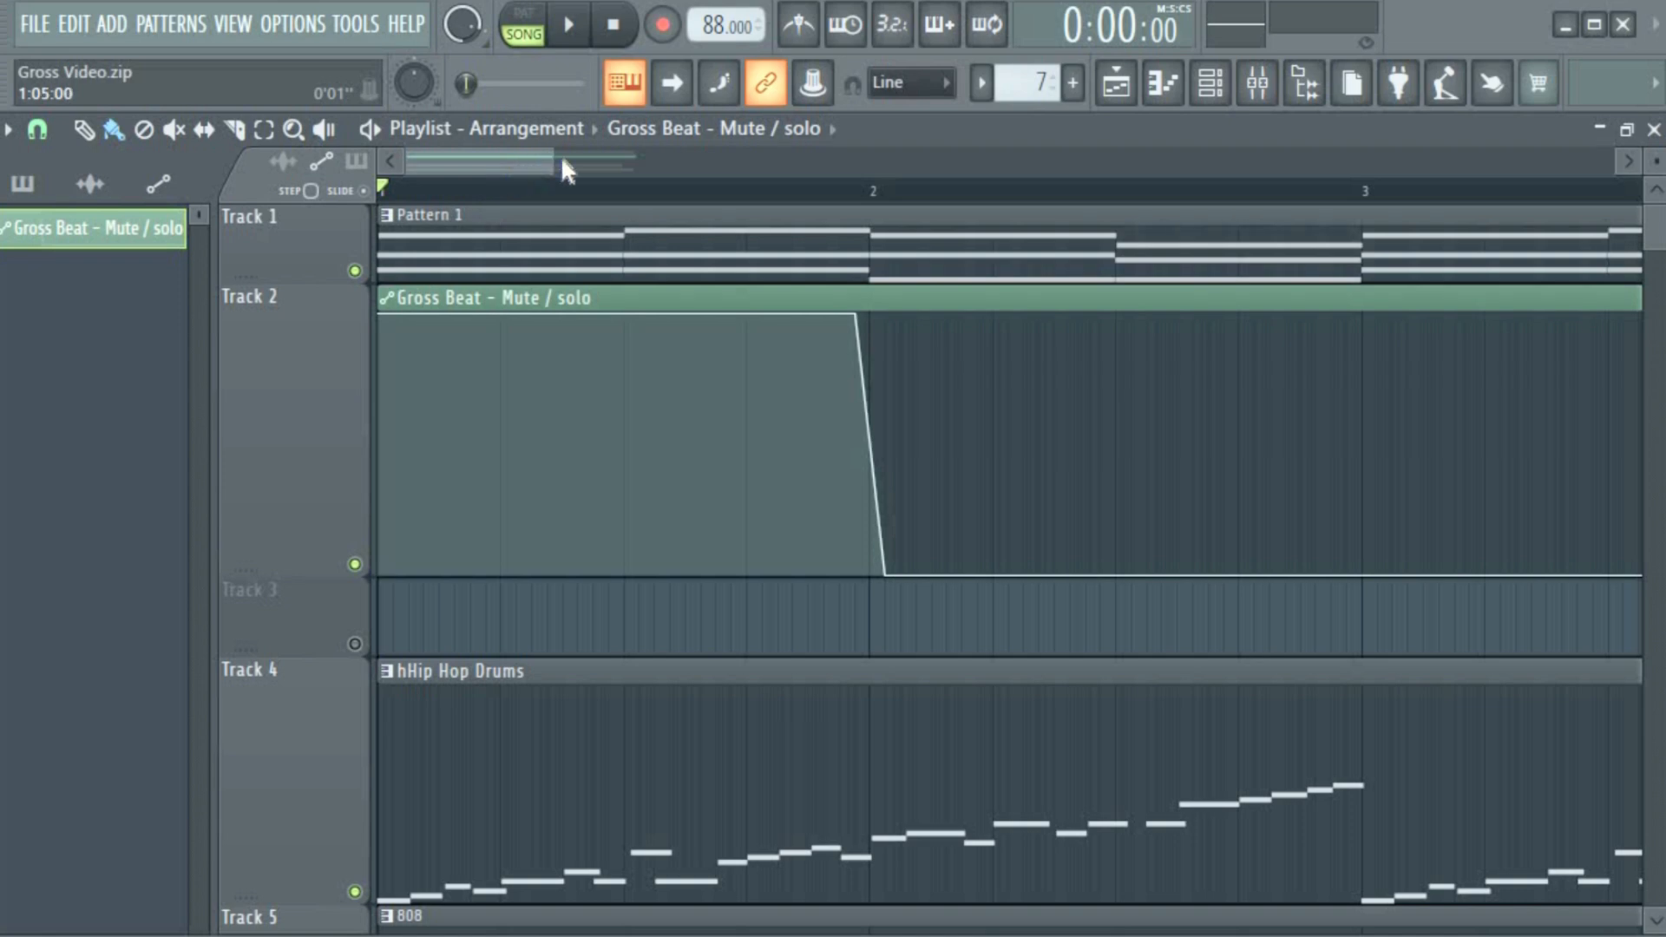
Step: Align the lower automation point beneath the raised one to form a vertical drop just before bar 2
drag(560, 160, 626, 161)
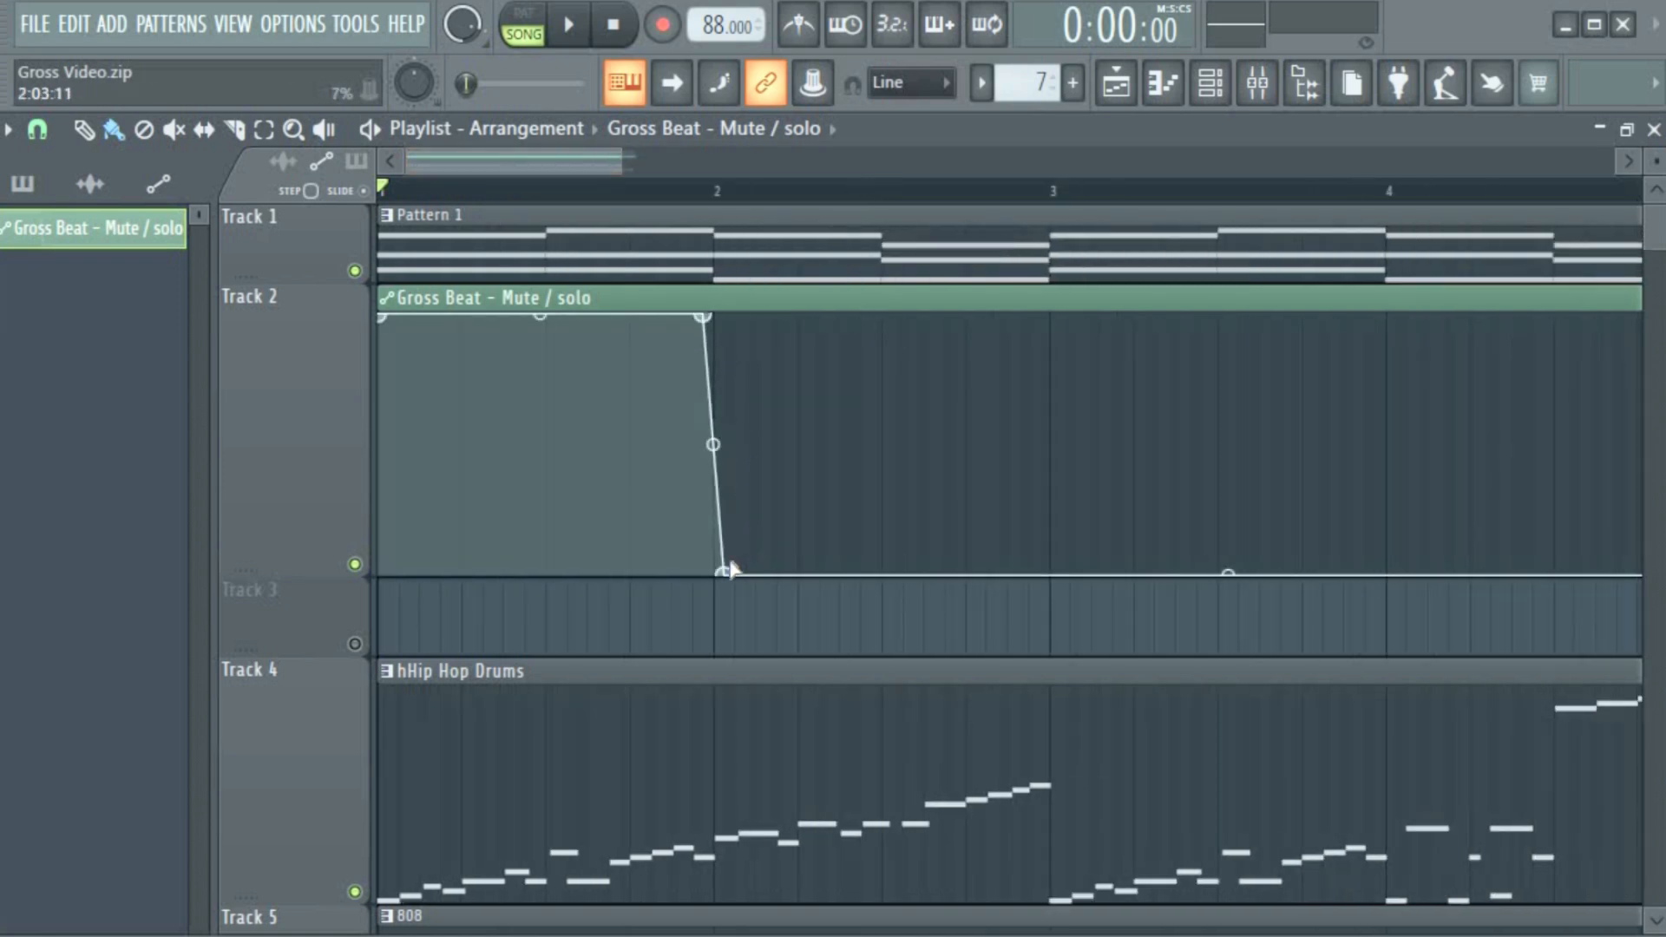
drag(729, 578, 706, 573)
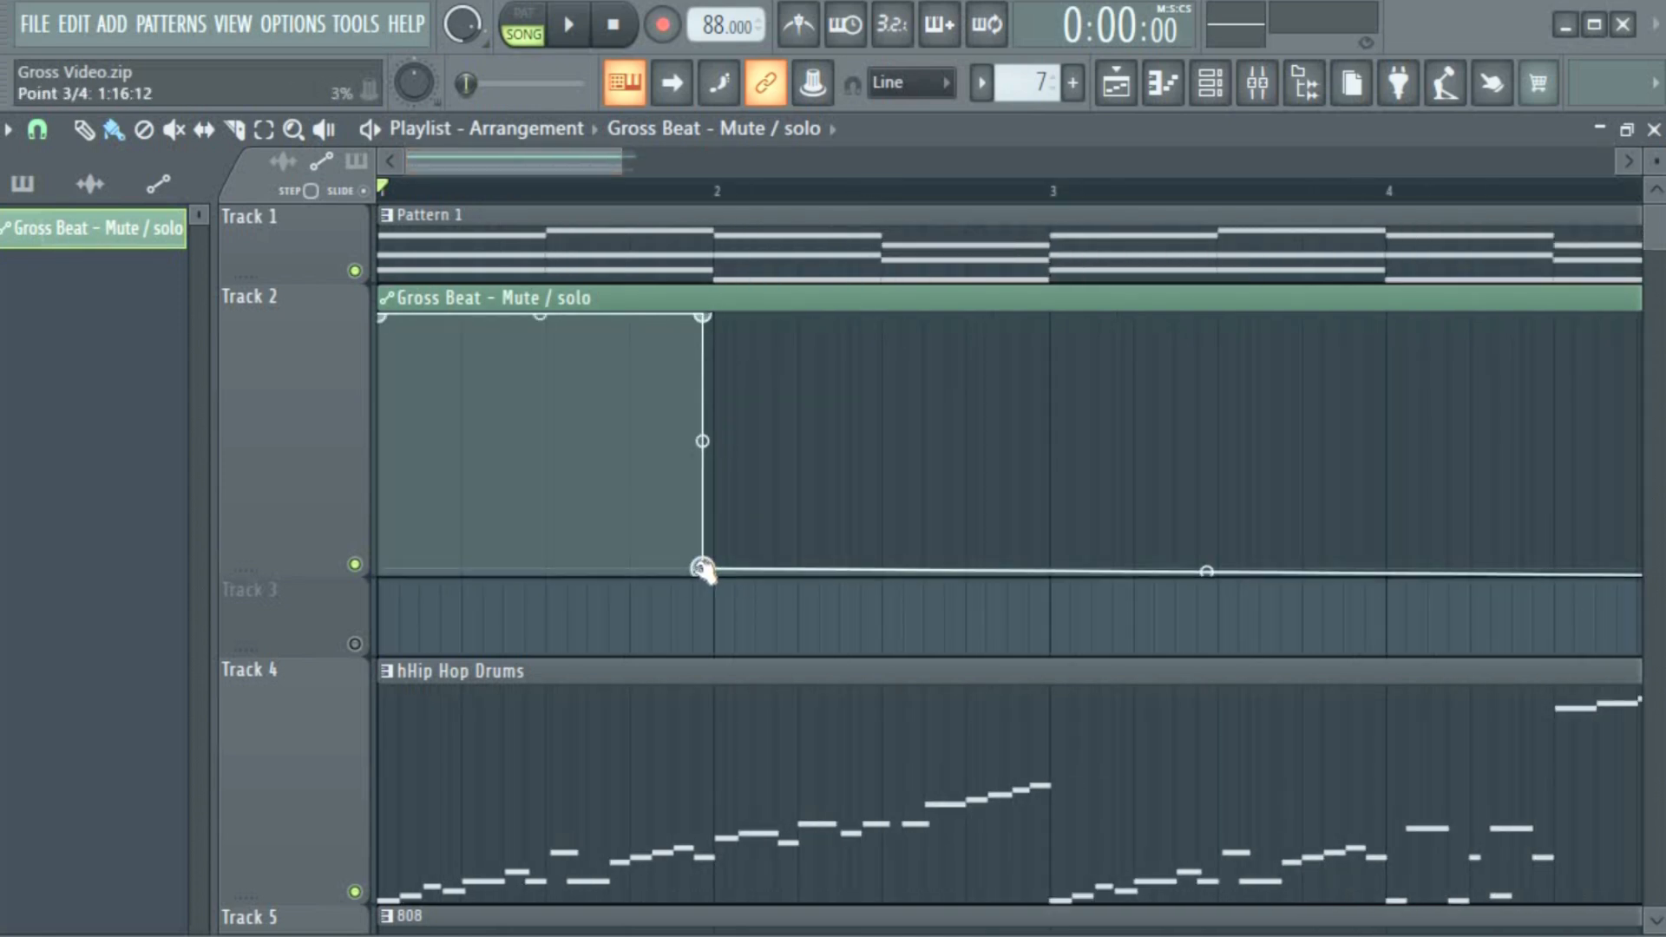
scroll(796, 234, up, 2)
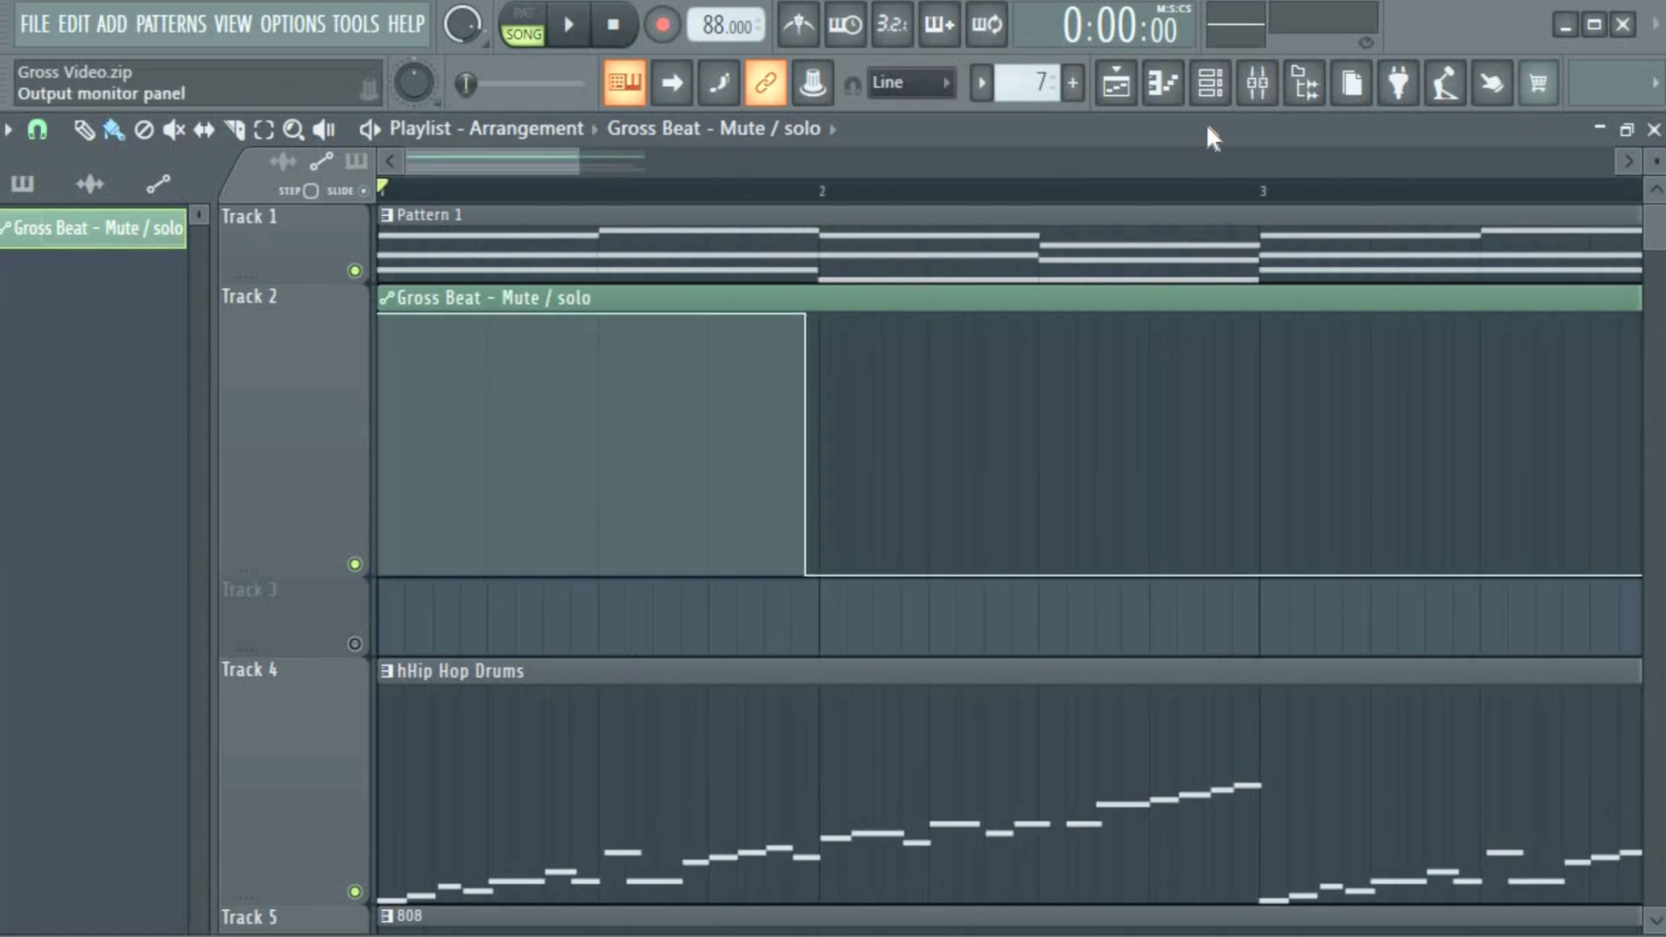
Step: Play the song while observing the Gross Beat switch in the mixer and its Backspin curve
click(1257, 83)
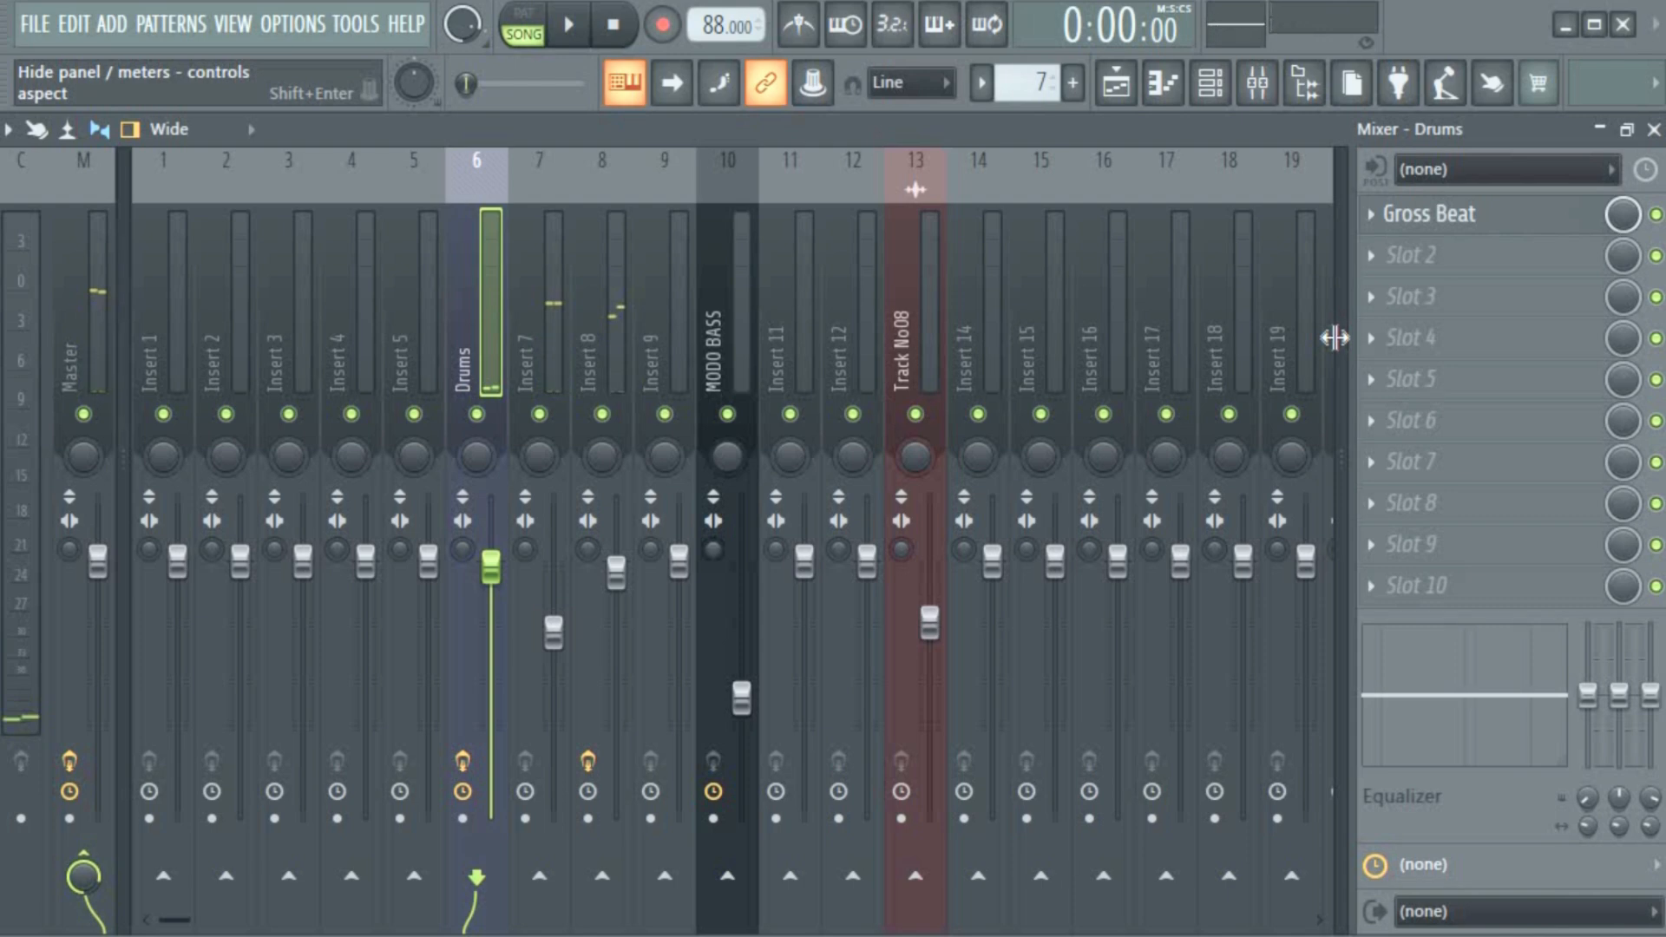
key(space)
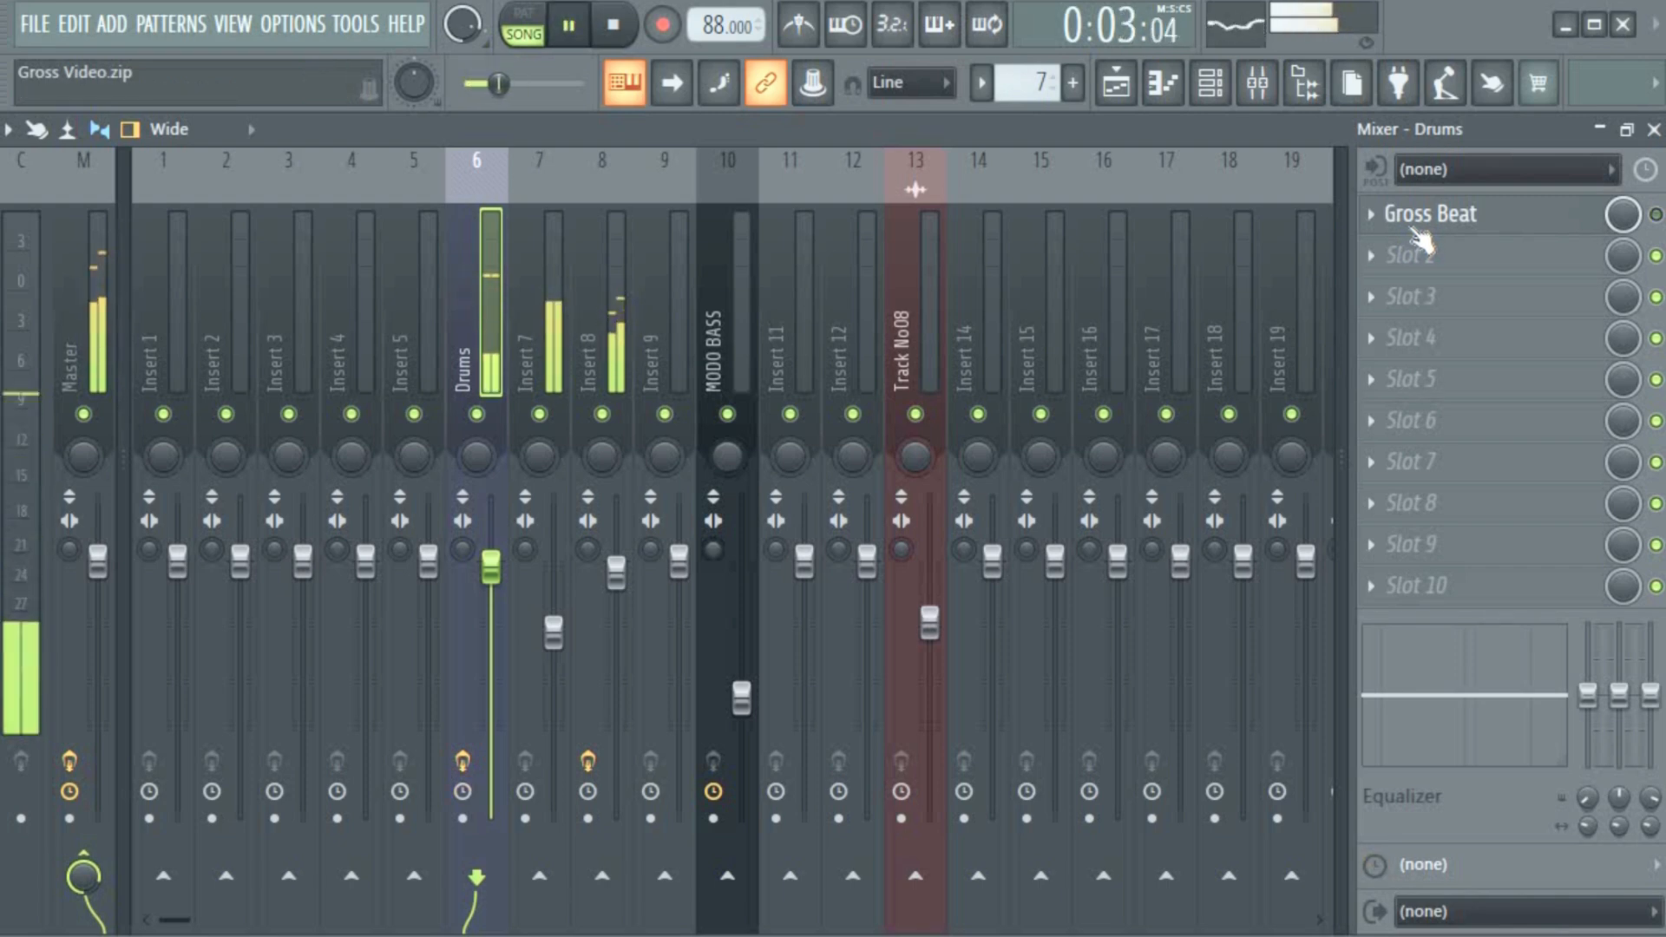
key(space)
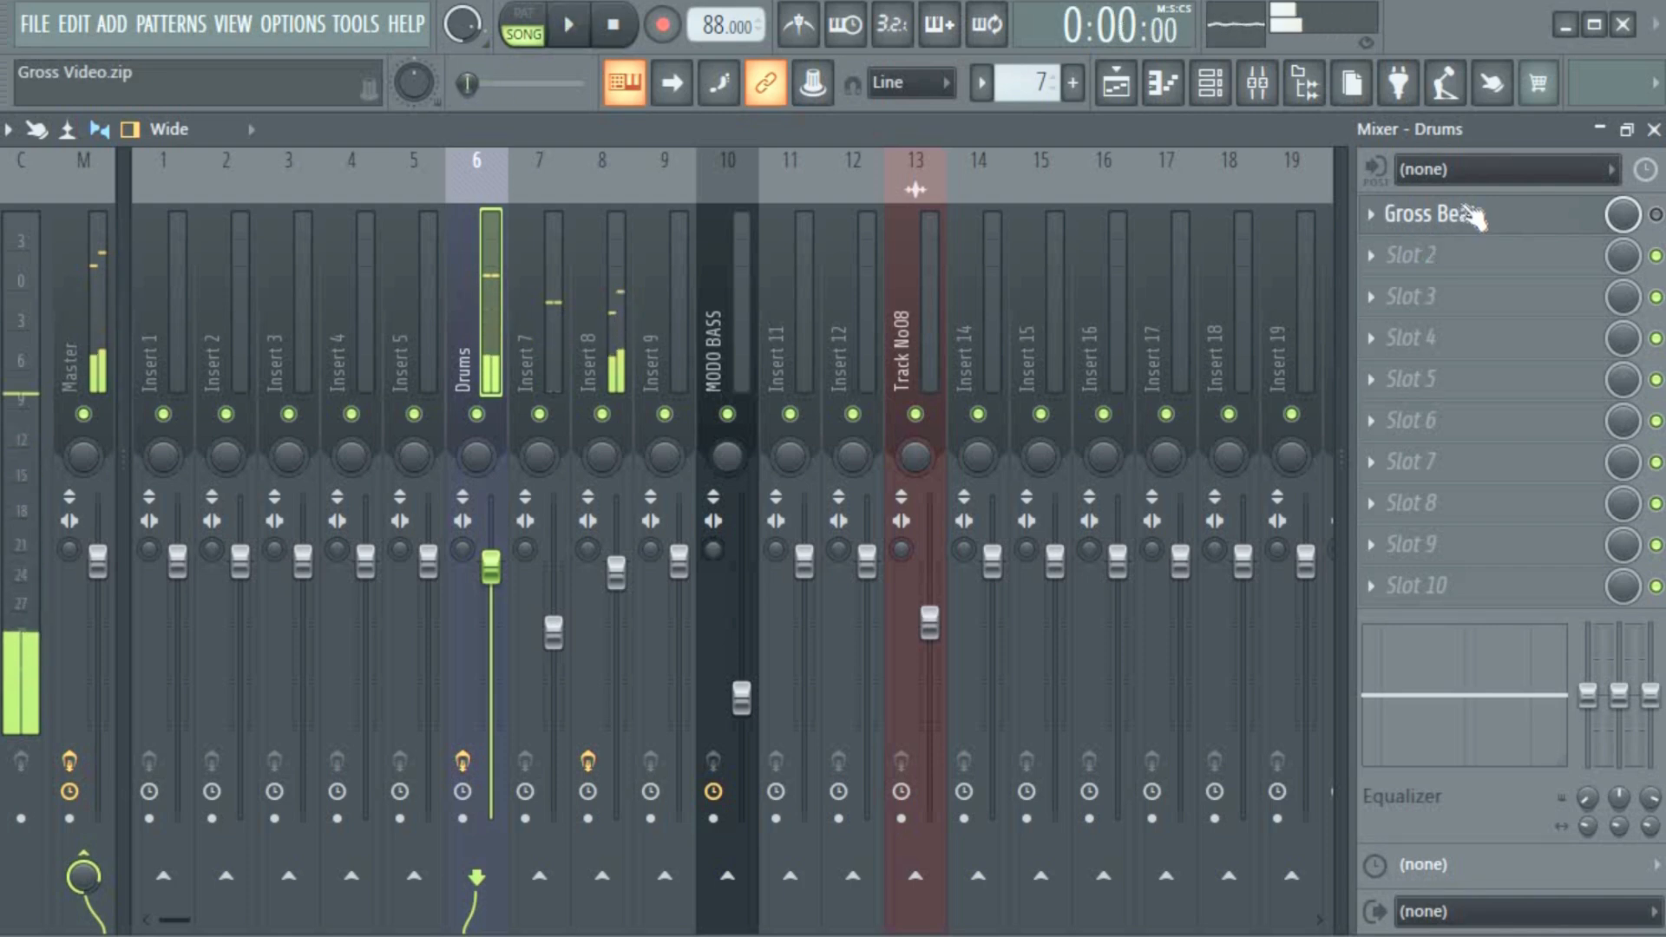
click(1471, 213)
key(space)
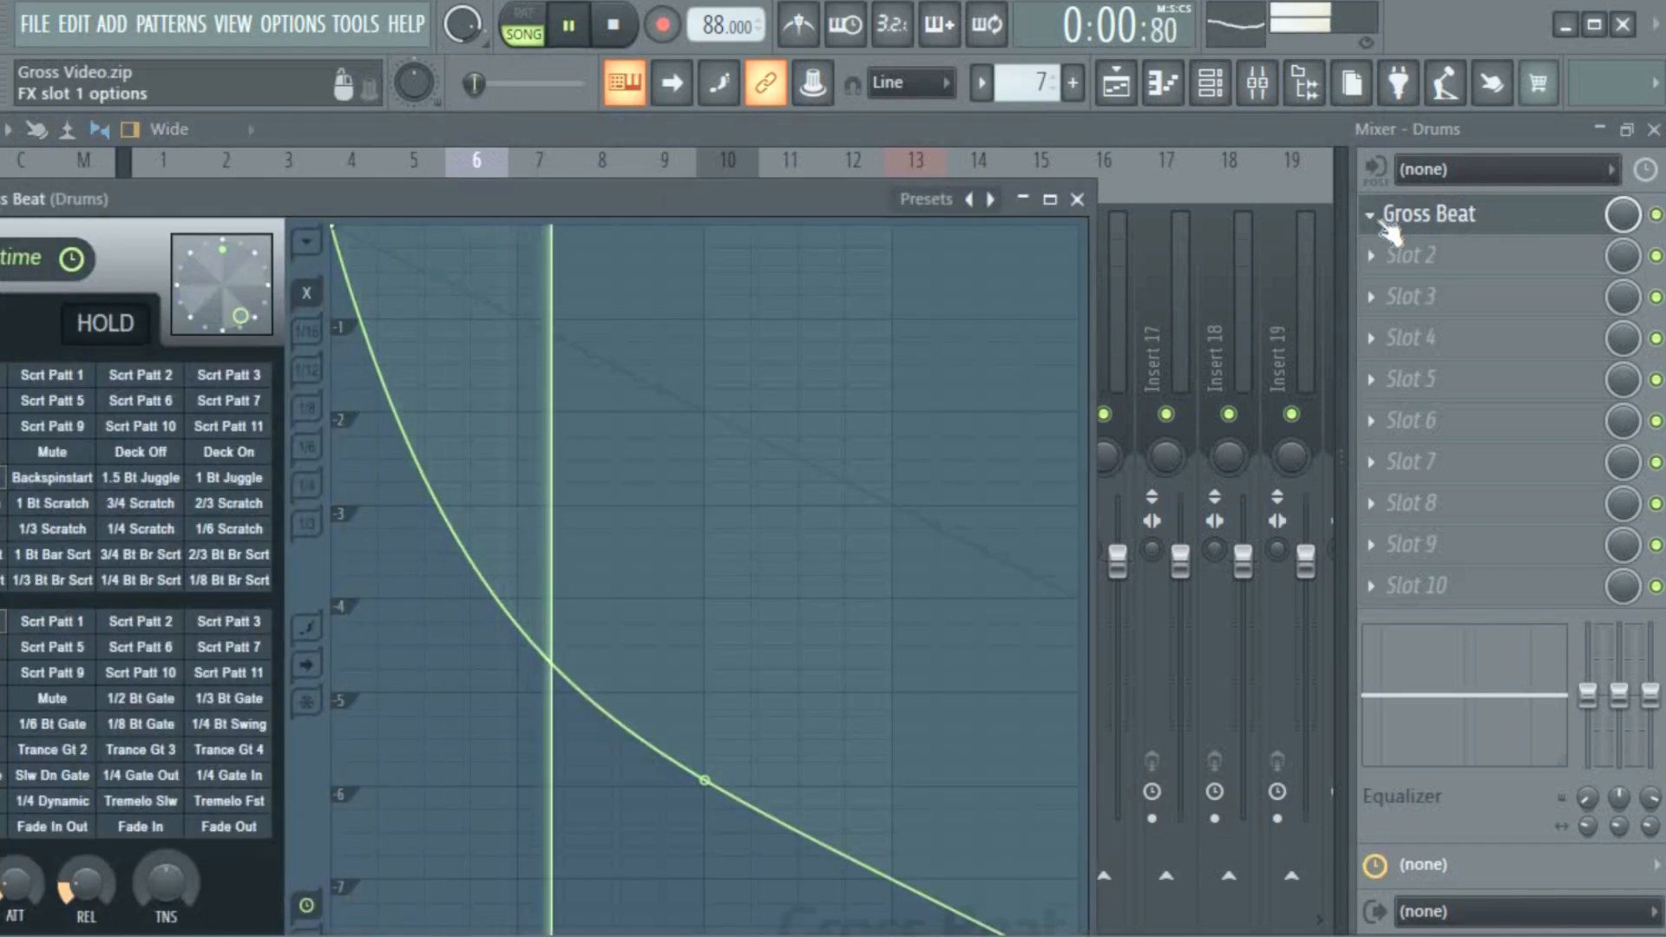
click(1077, 200)
key(space)
Step: Move the mute/solo automation's vertical drop to just before bar 3 in the playlist and audition it
click(1115, 82)
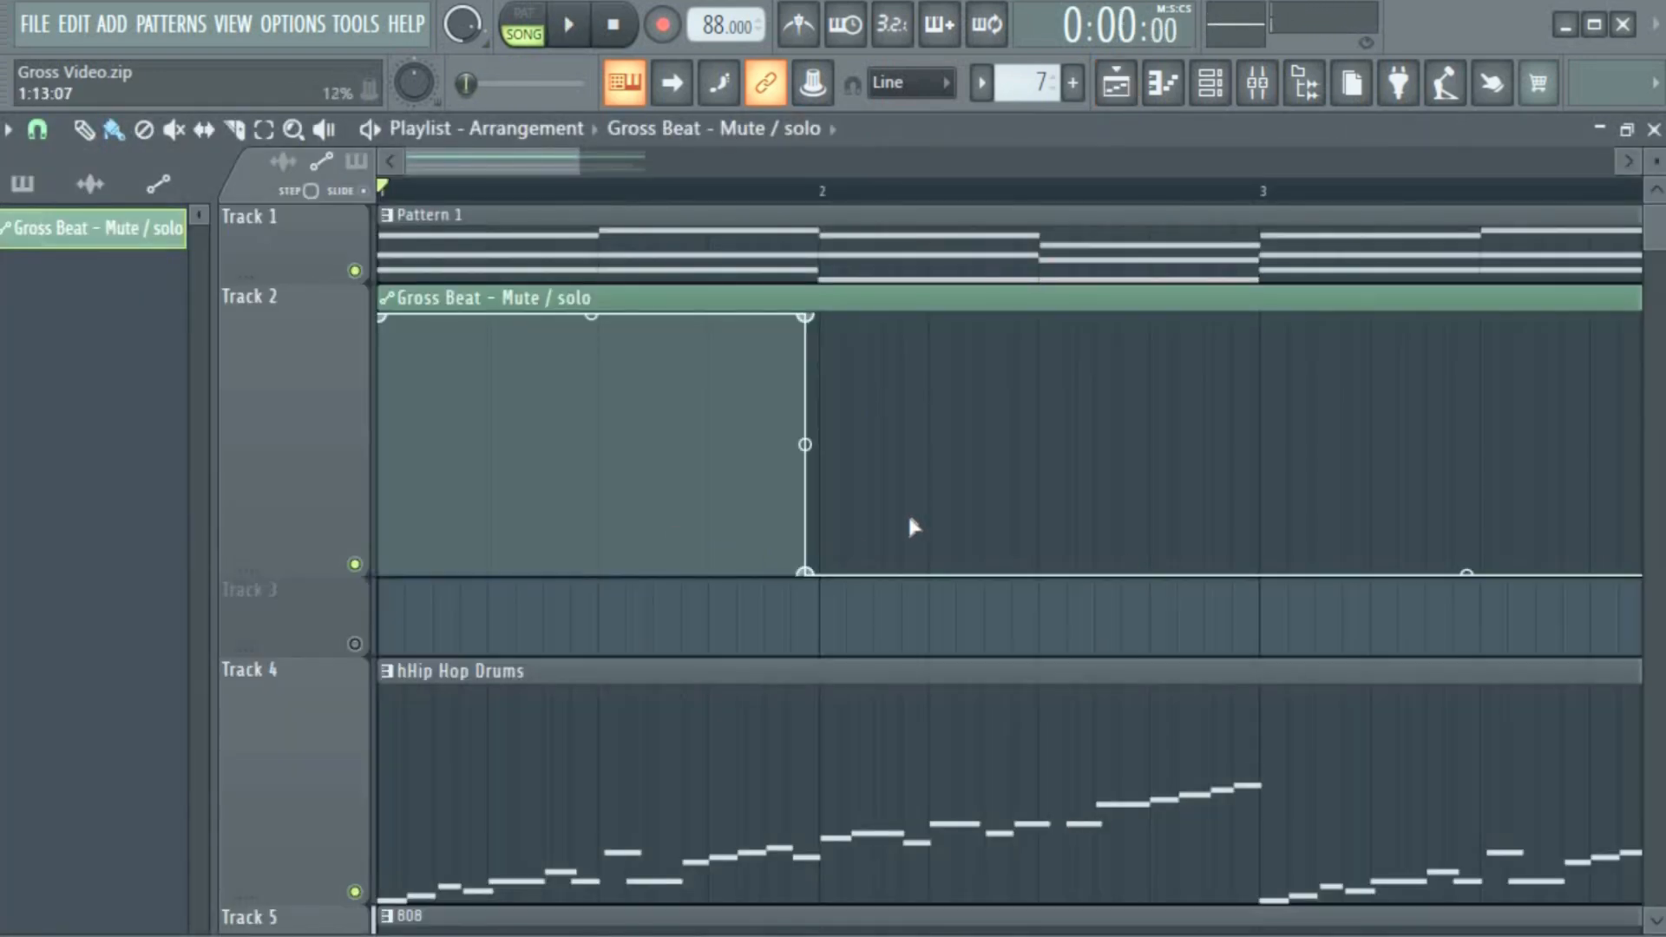
drag(805, 576, 1266, 593)
drag(812, 315, 1250, 302)
scroll(613, 192, down, 4)
drag(894, 574, 707, 574)
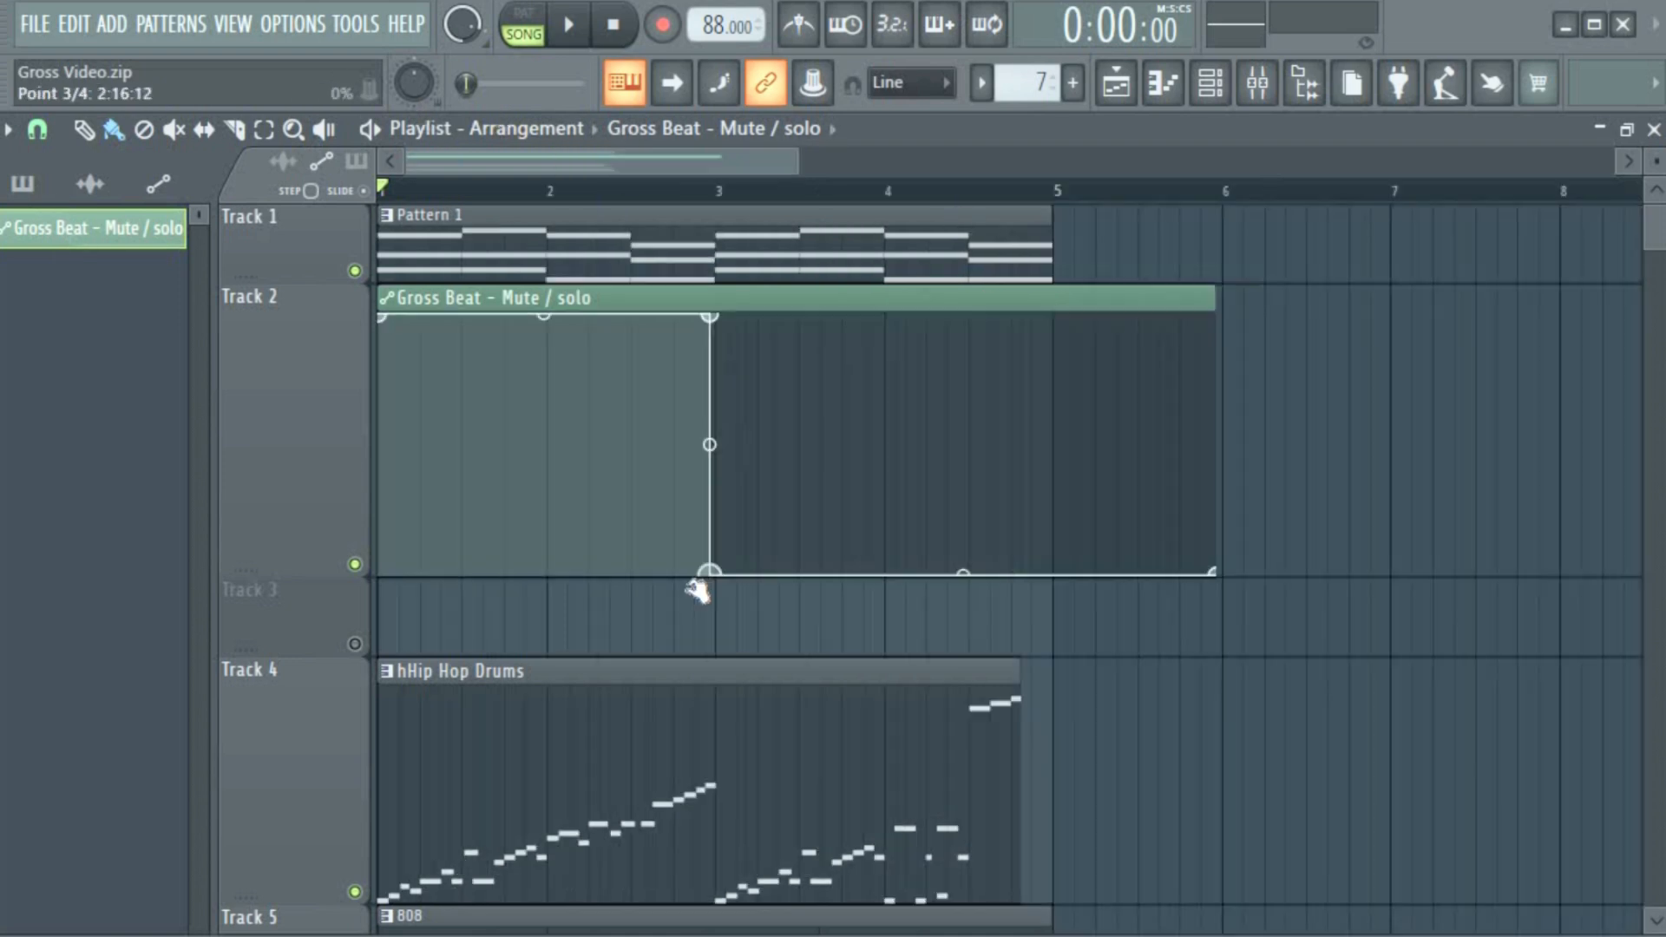
key(space)
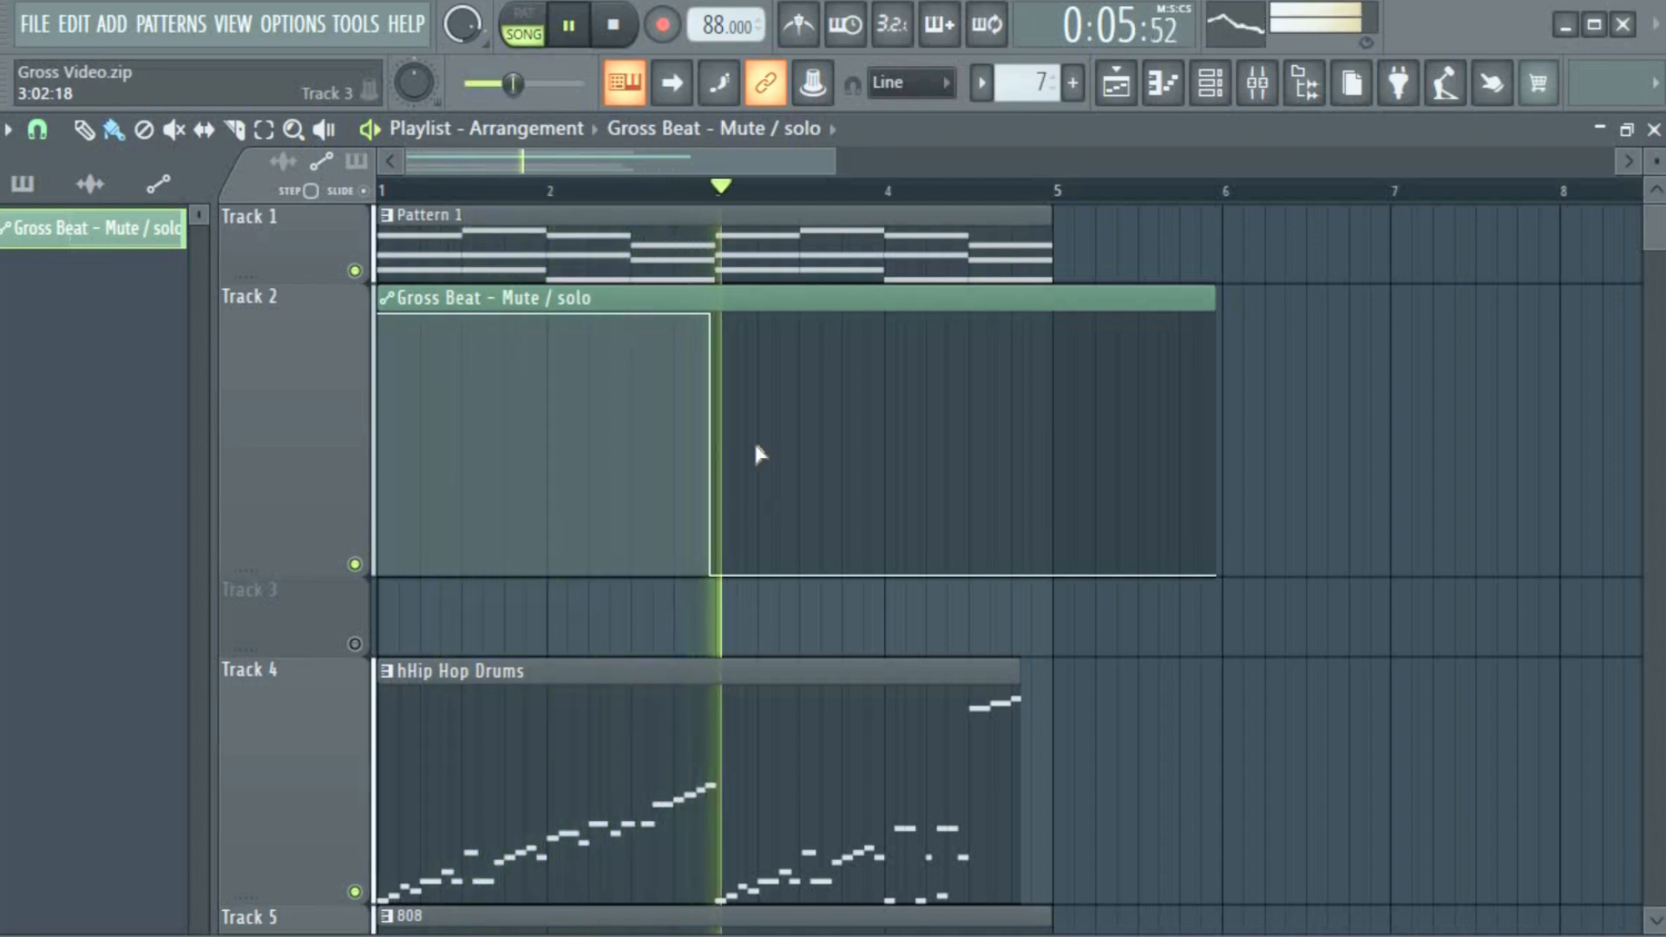
key(space)
Step: Shift the automation's vertical drop earlier to around the last beat of bar 2 and audition the timing
drag(710, 318, 665, 297)
key(space)
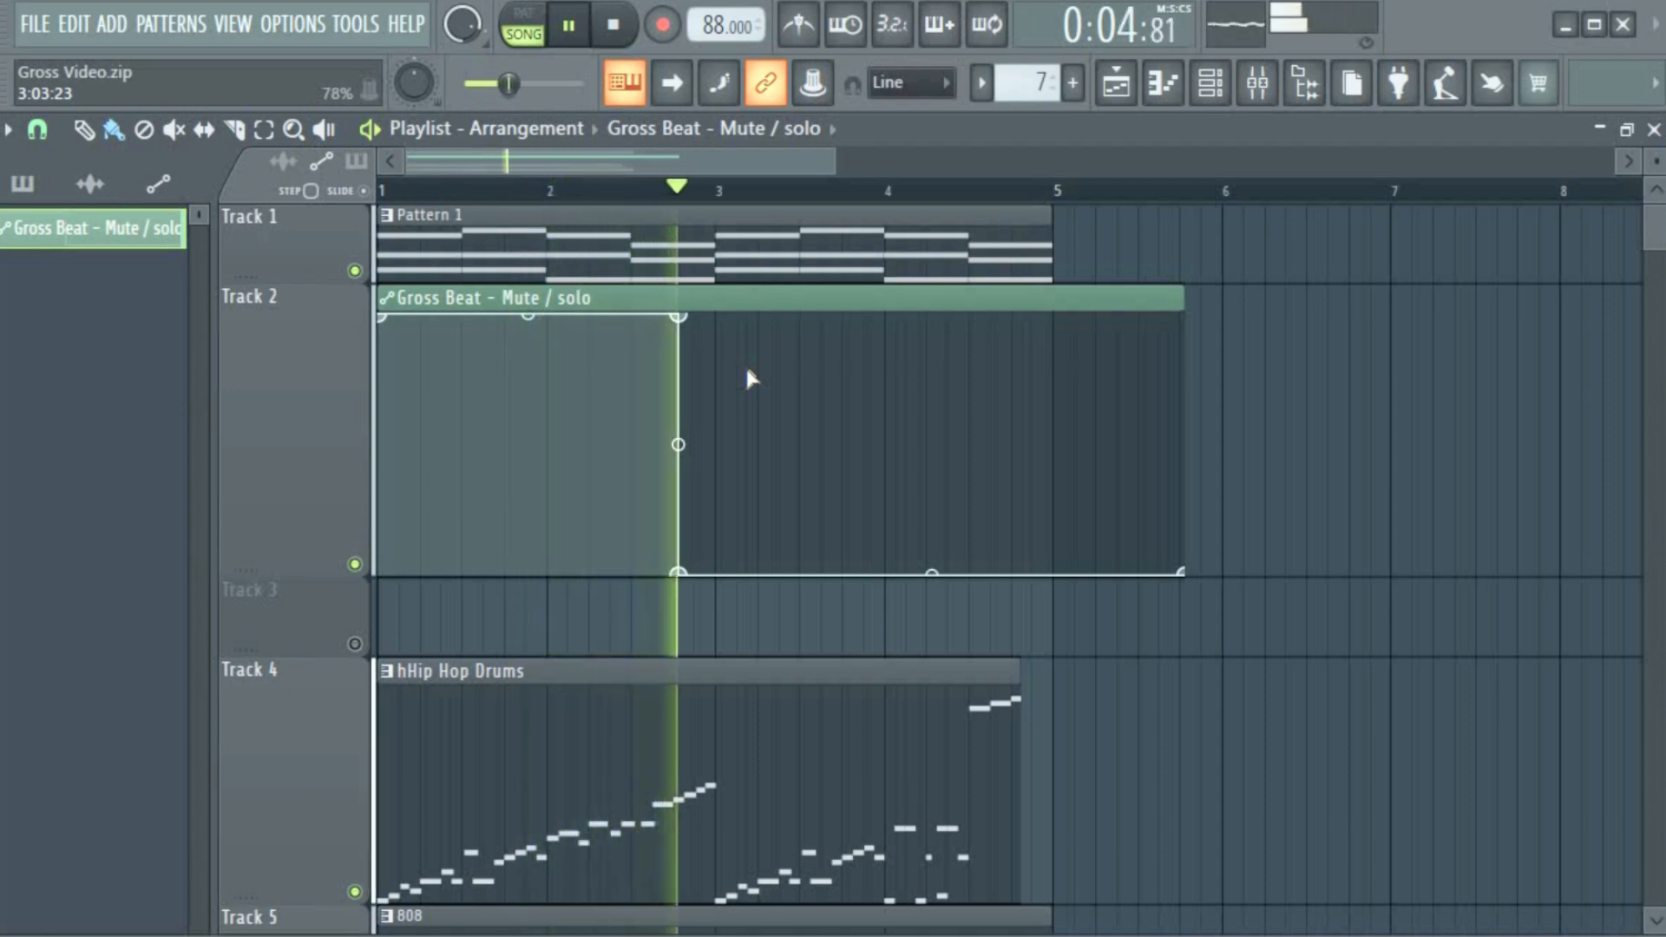
key(space)
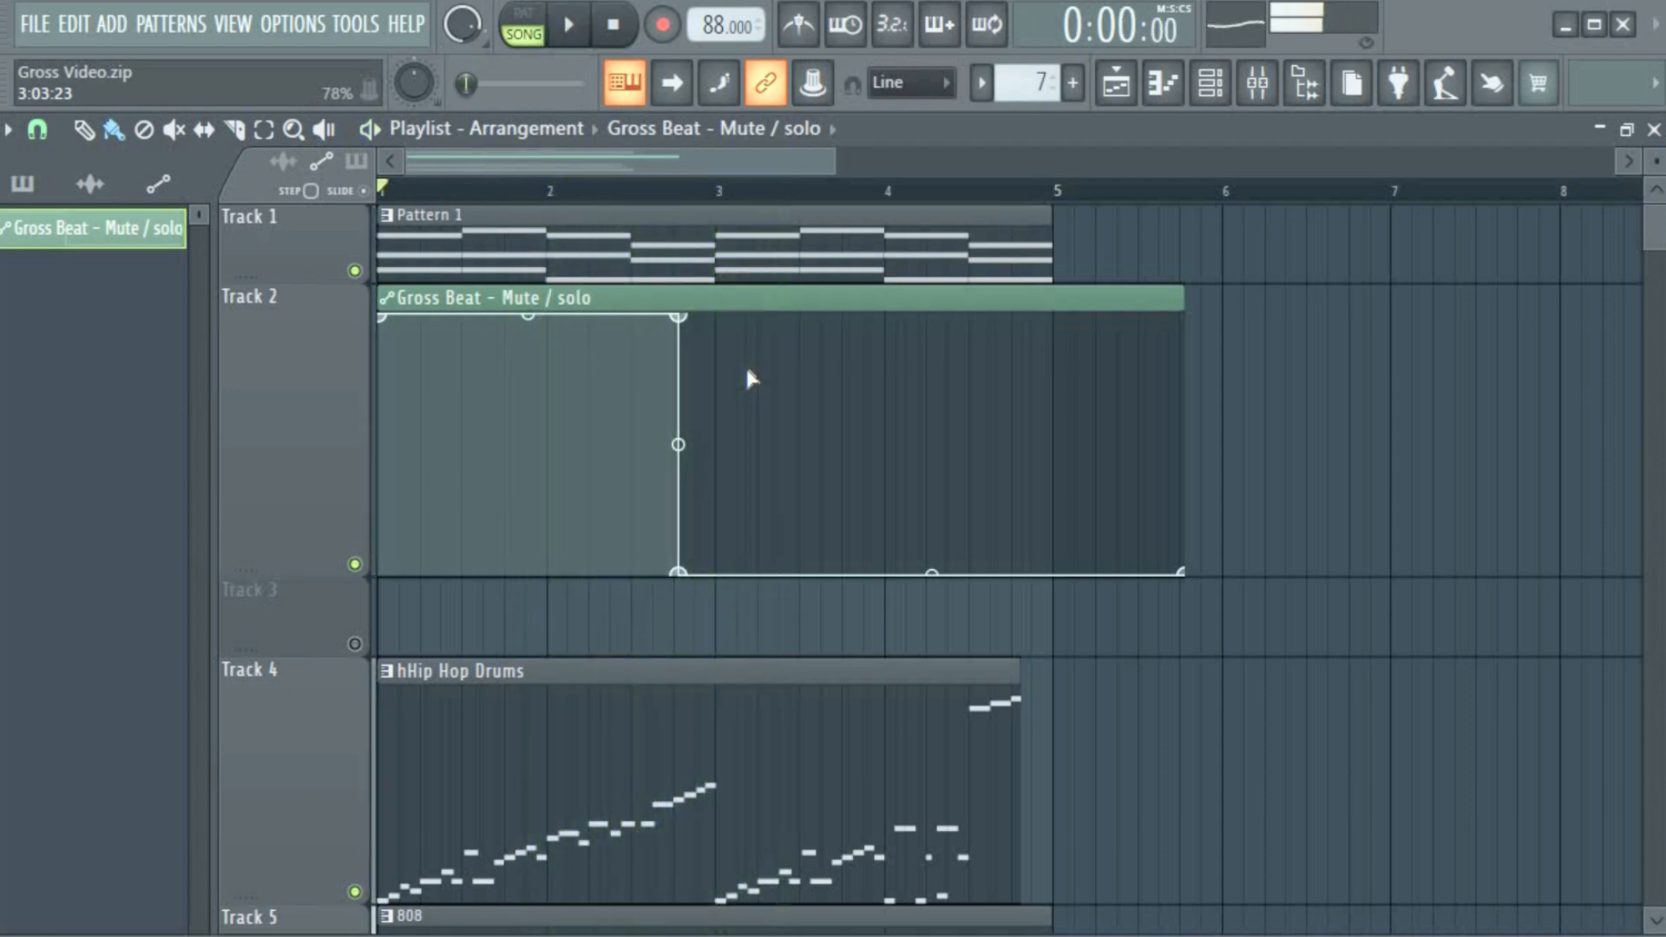
key(space)
scroll(847, 174, up, 5)
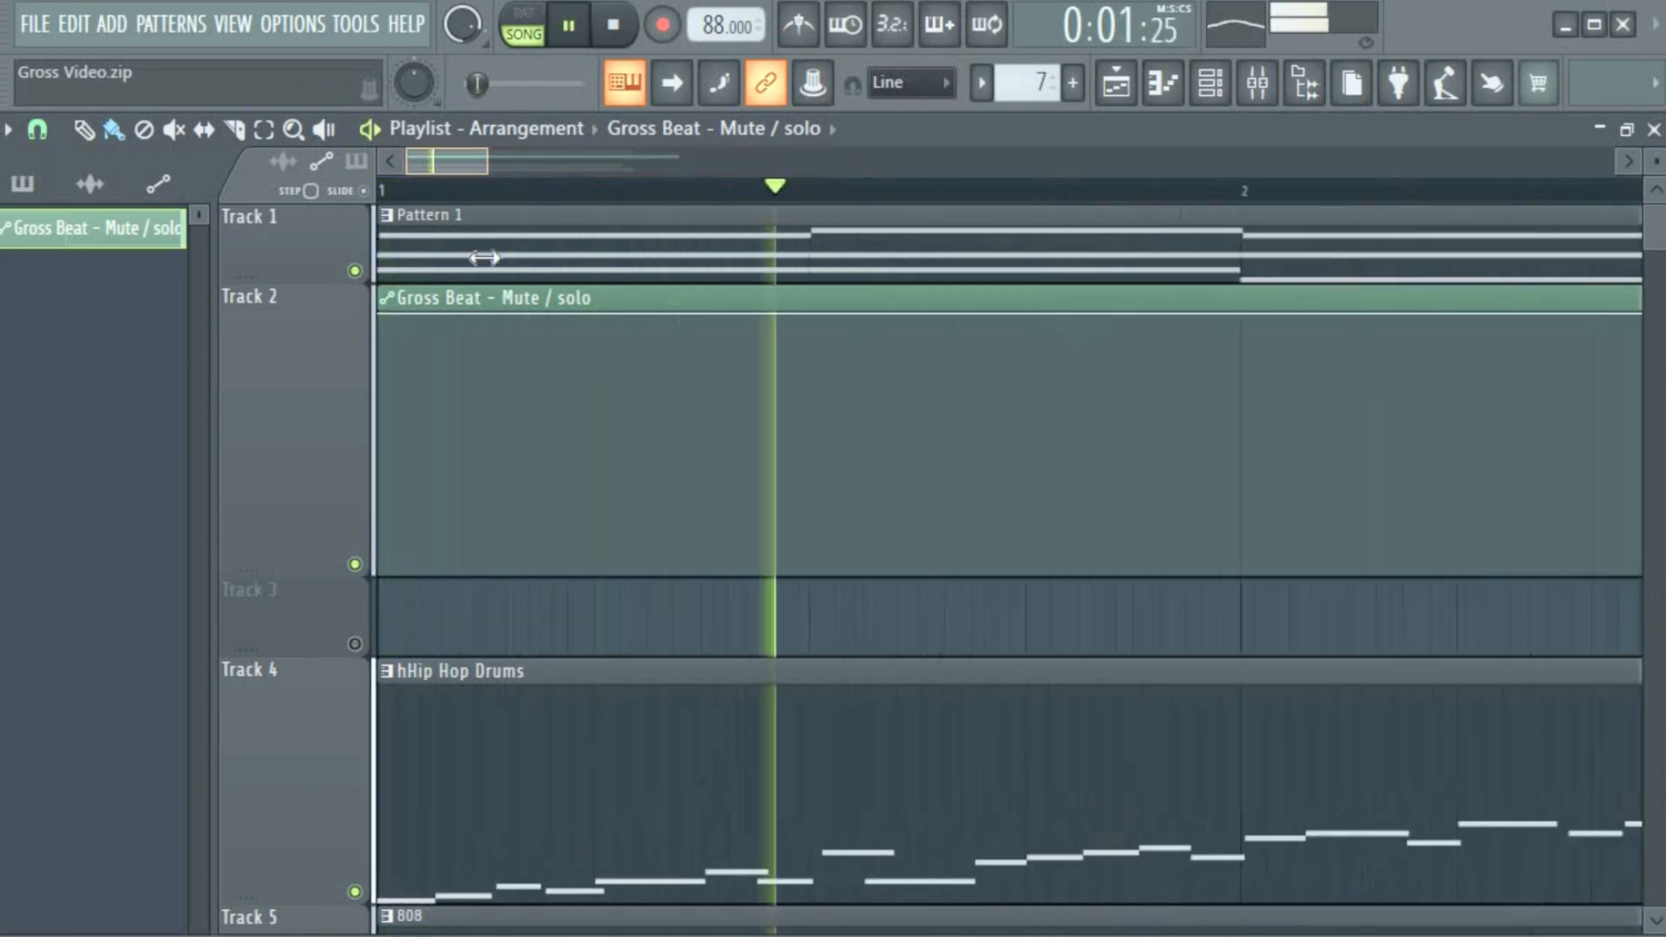
scroll(514, 256, down, 4)
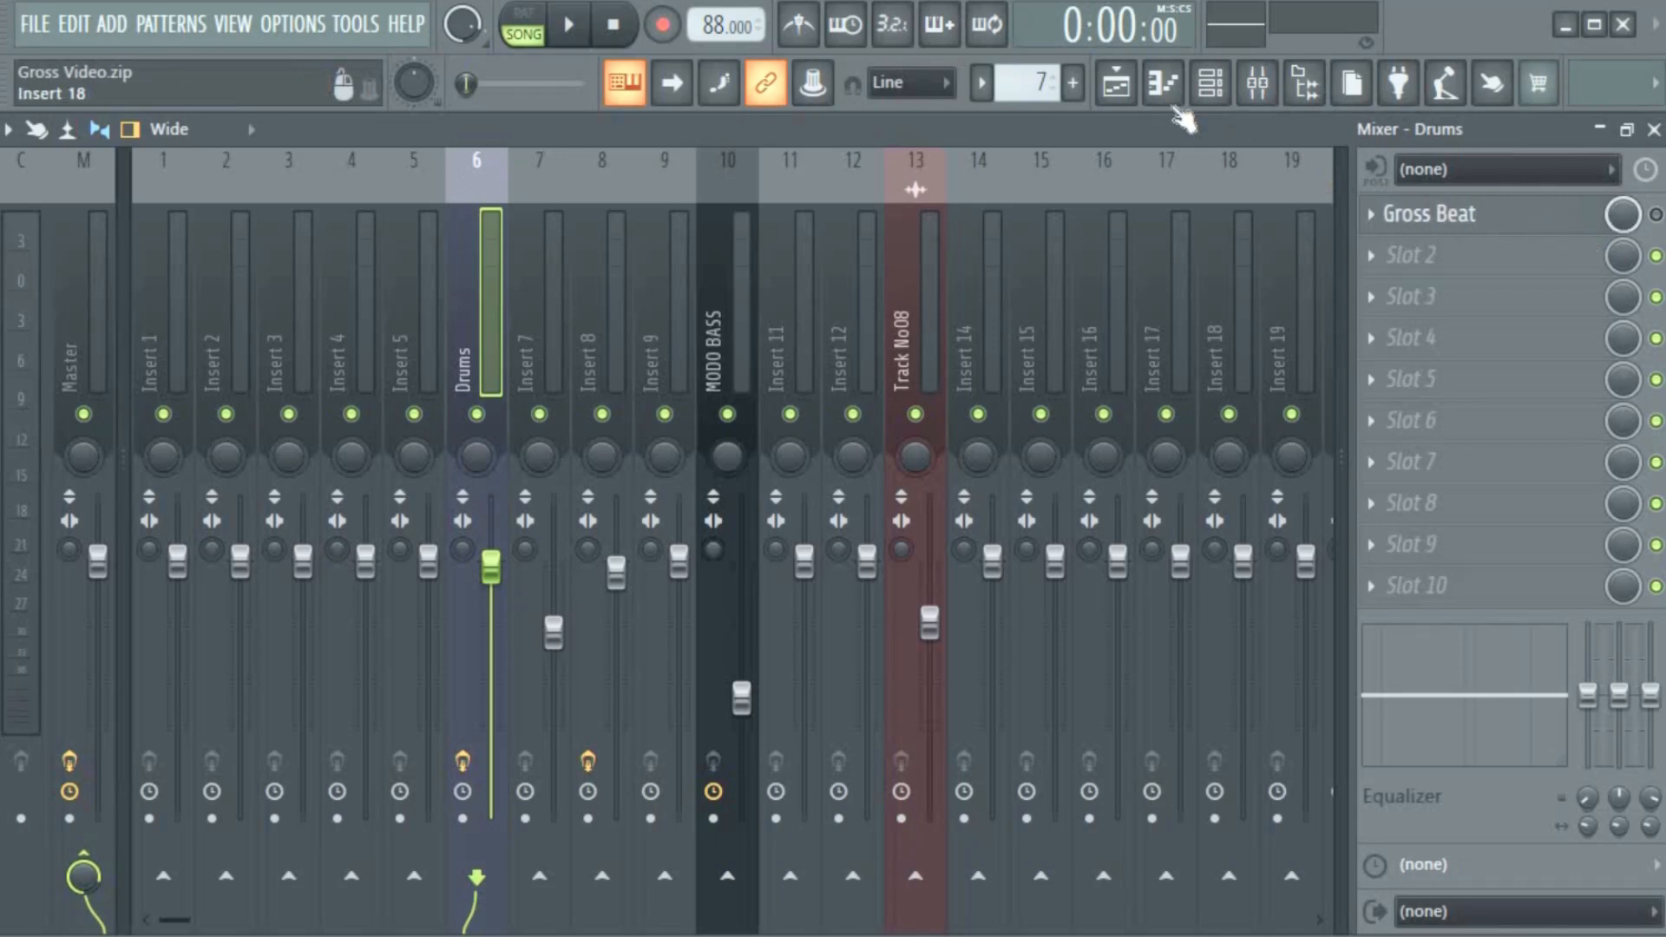
Step: Add a second Gross Beat to slot 3 of the Drums track and close its window
click(1407, 295)
click(1088, 120)
text(gro)
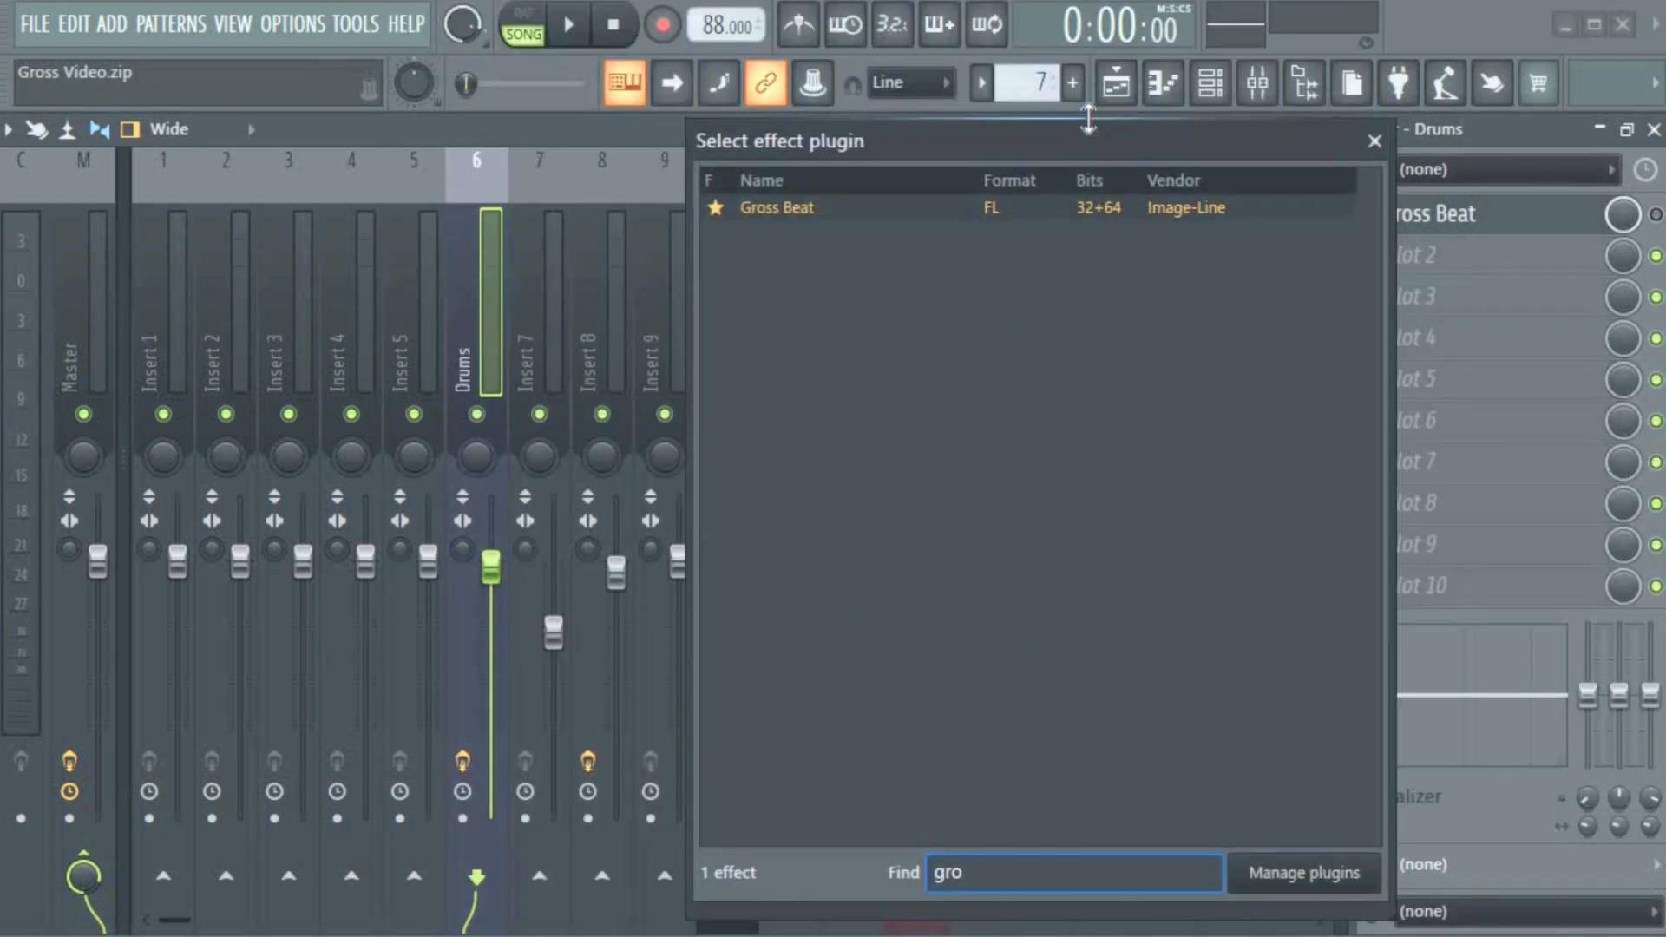
double_click(1017, 211)
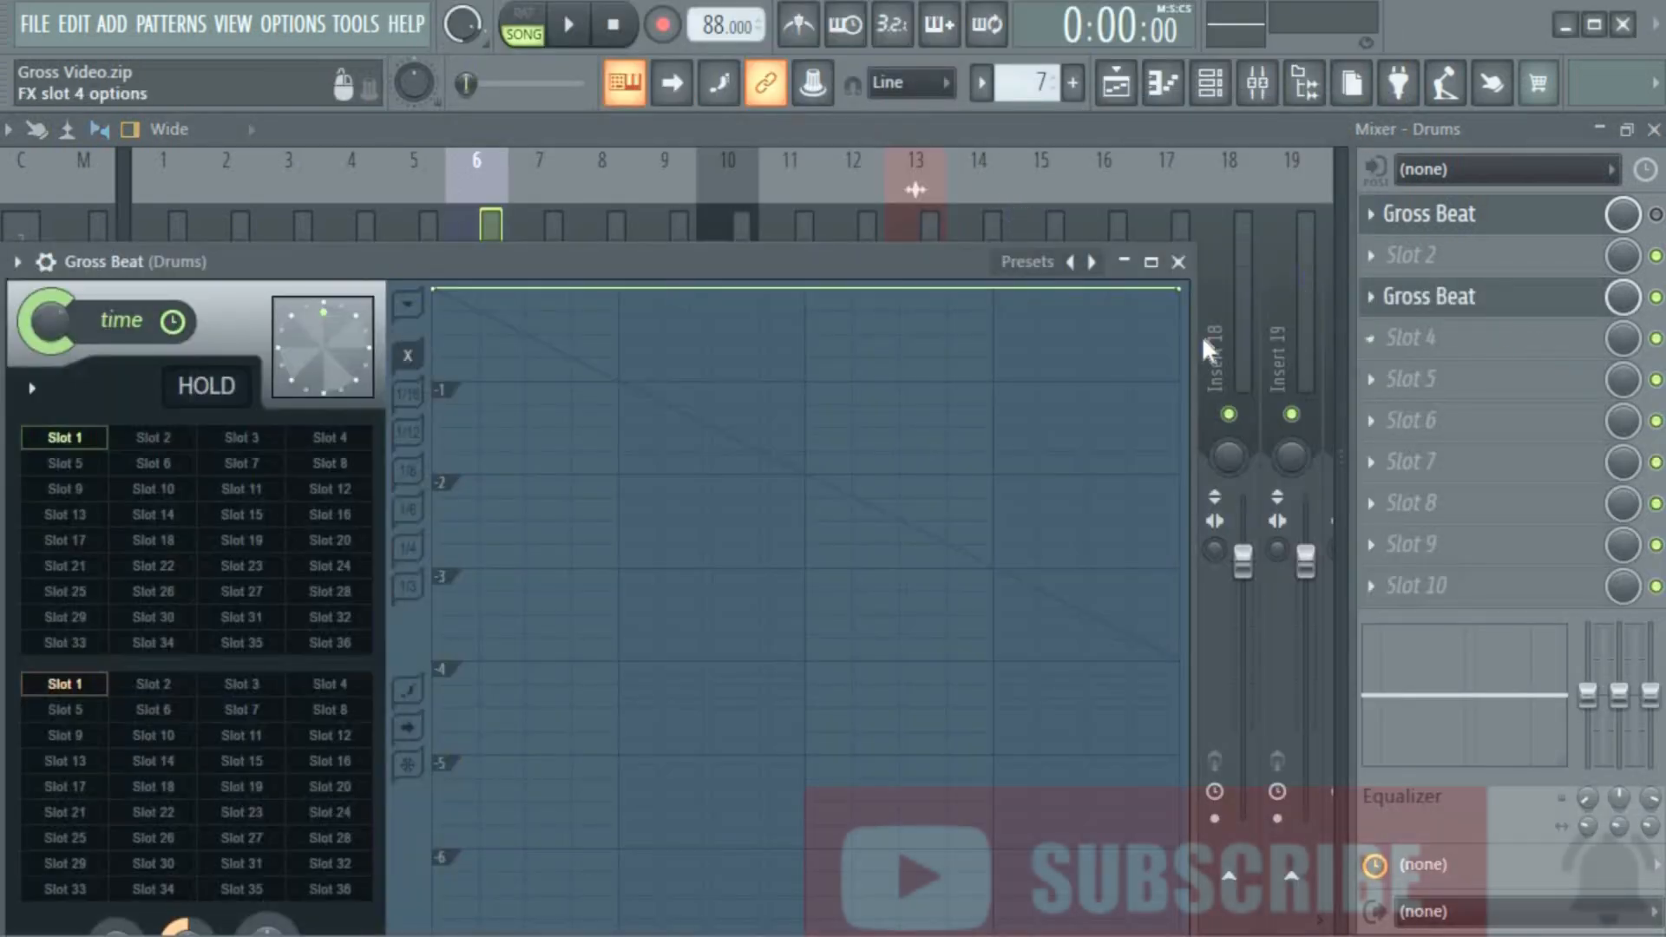
click(1179, 261)
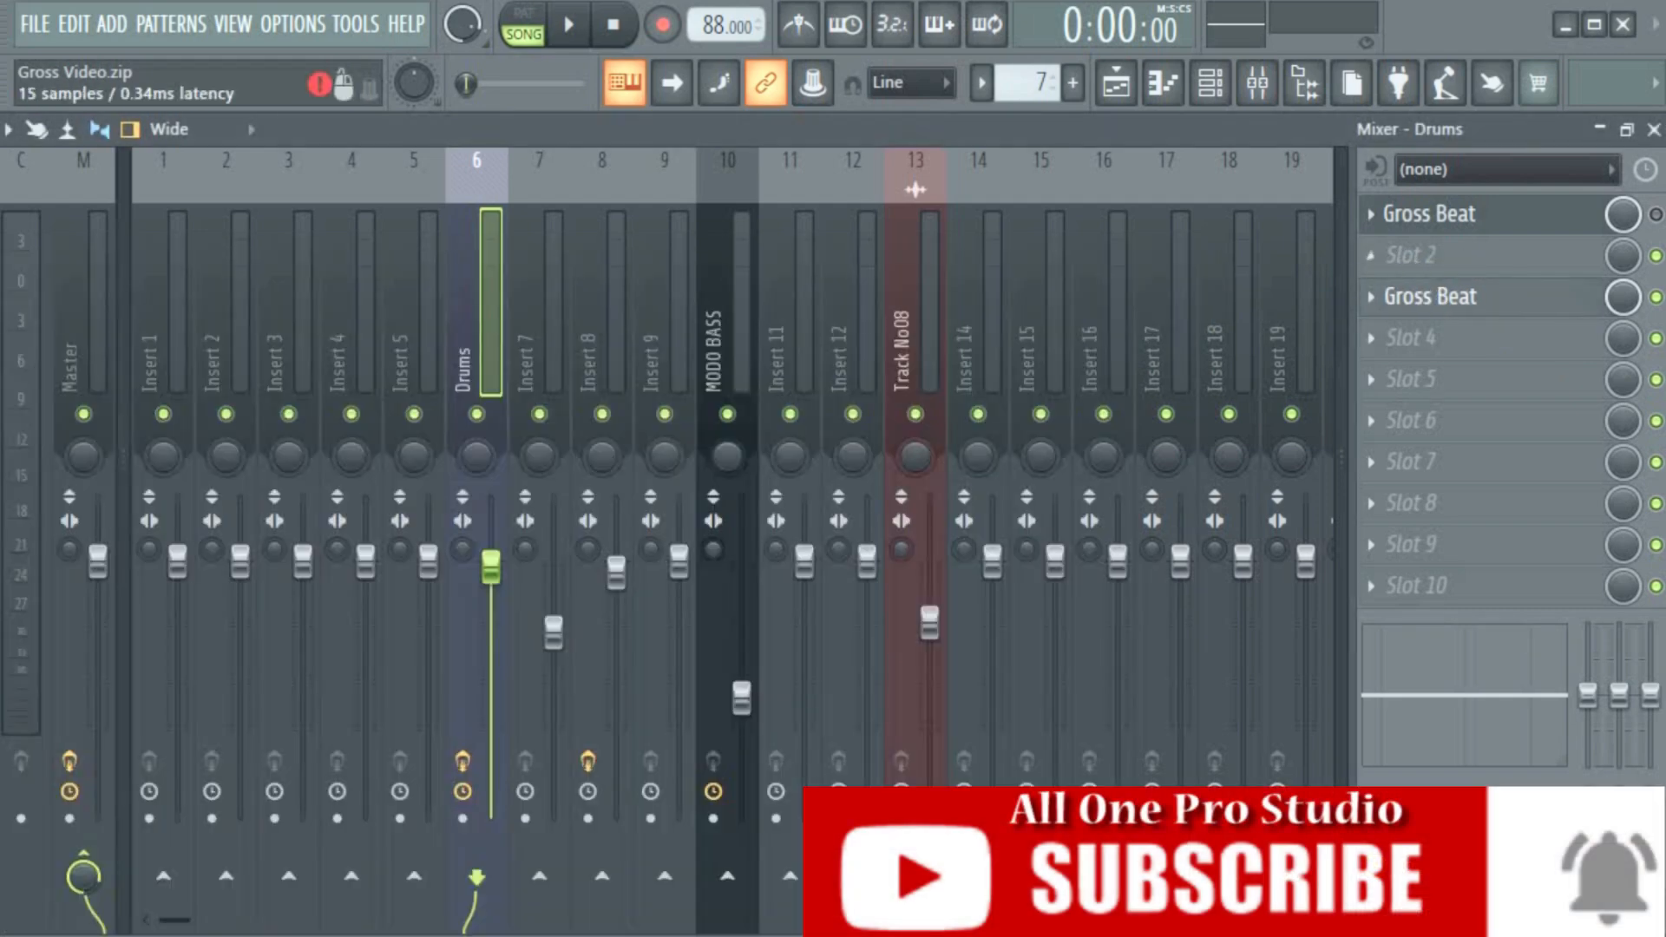
Step: Load the Turntablist preset in the slot 3 Gross Beat on the Drums track and choose the Backspinstart time pattern
click(1429, 296)
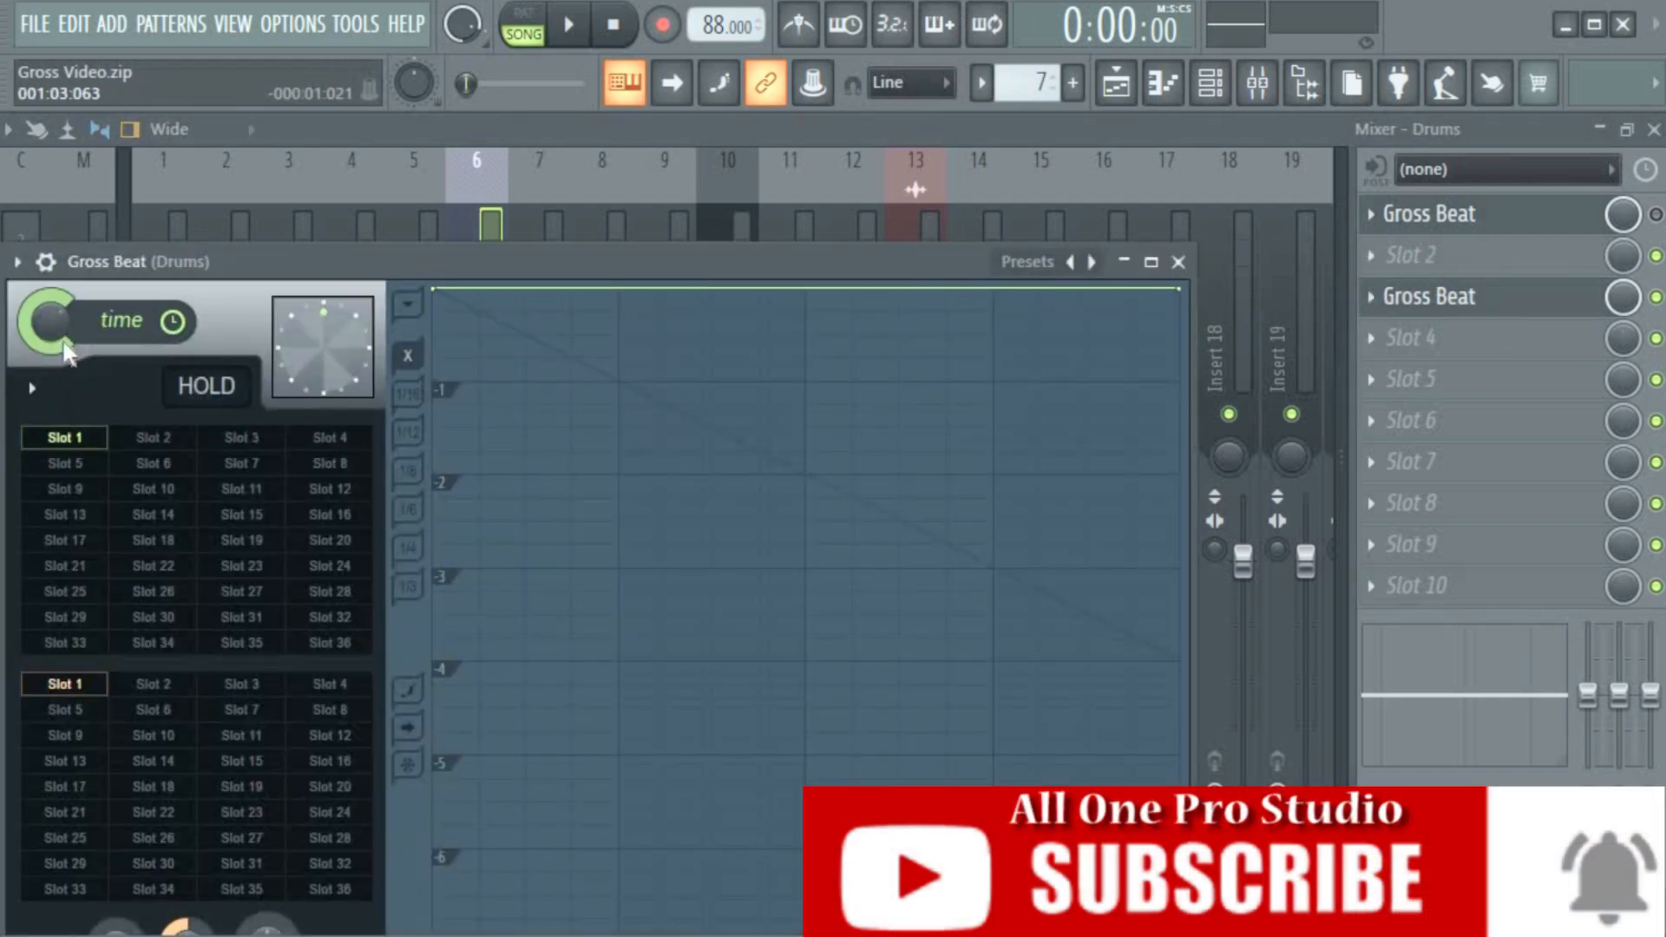
click(19, 262)
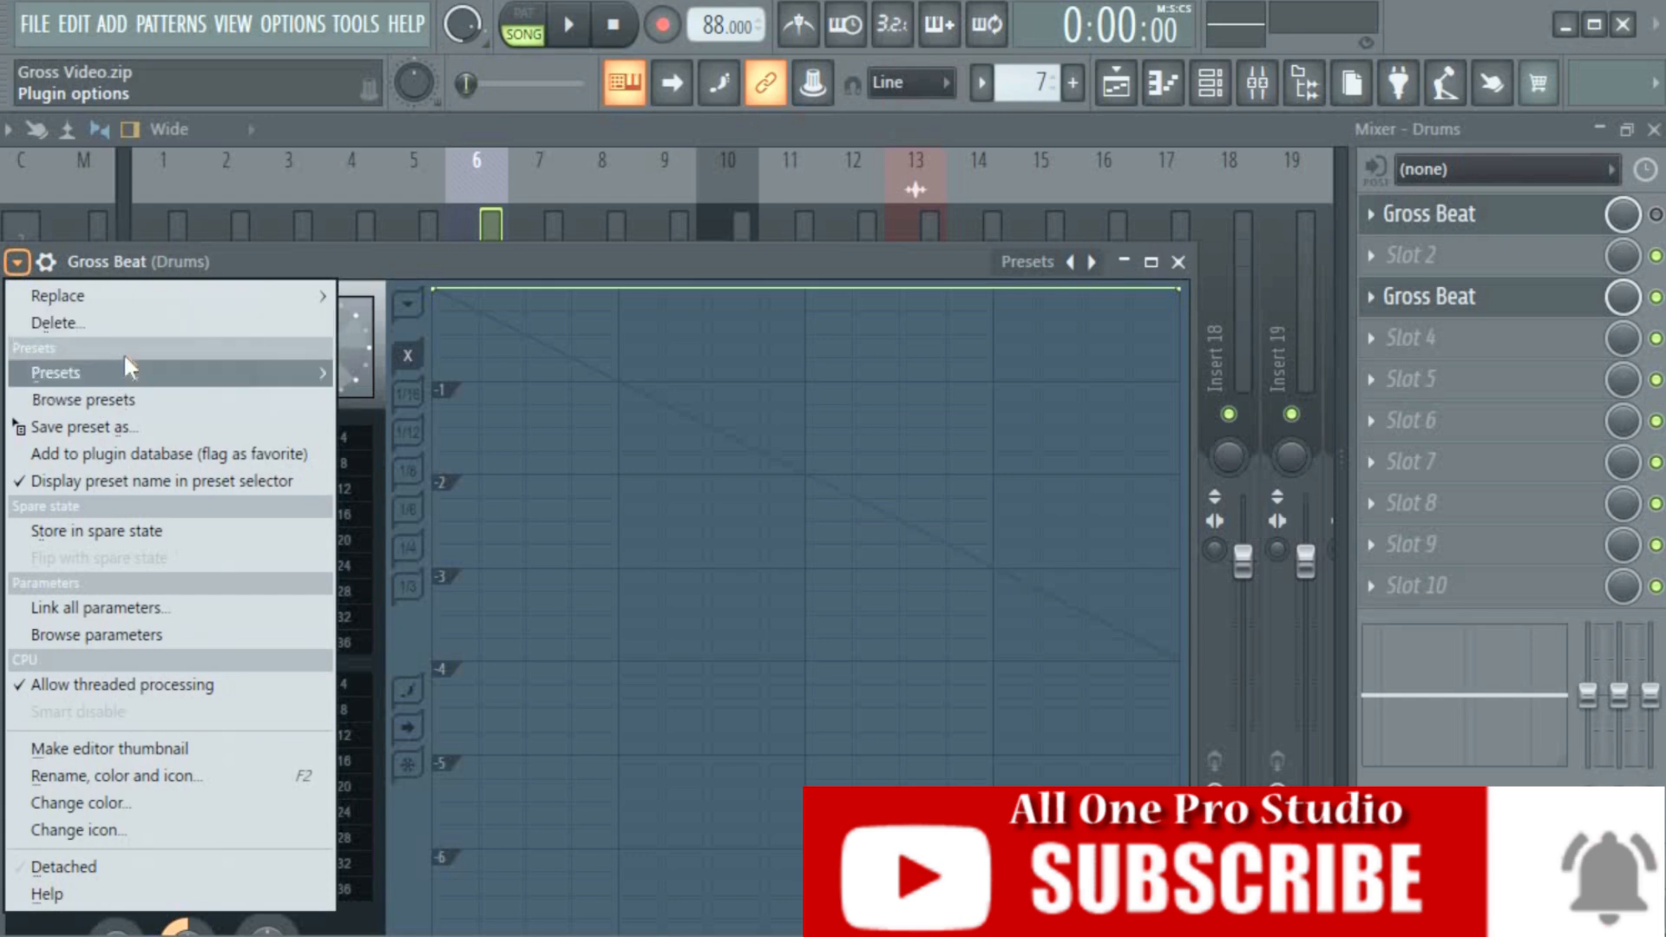
mouse_move(134, 373)
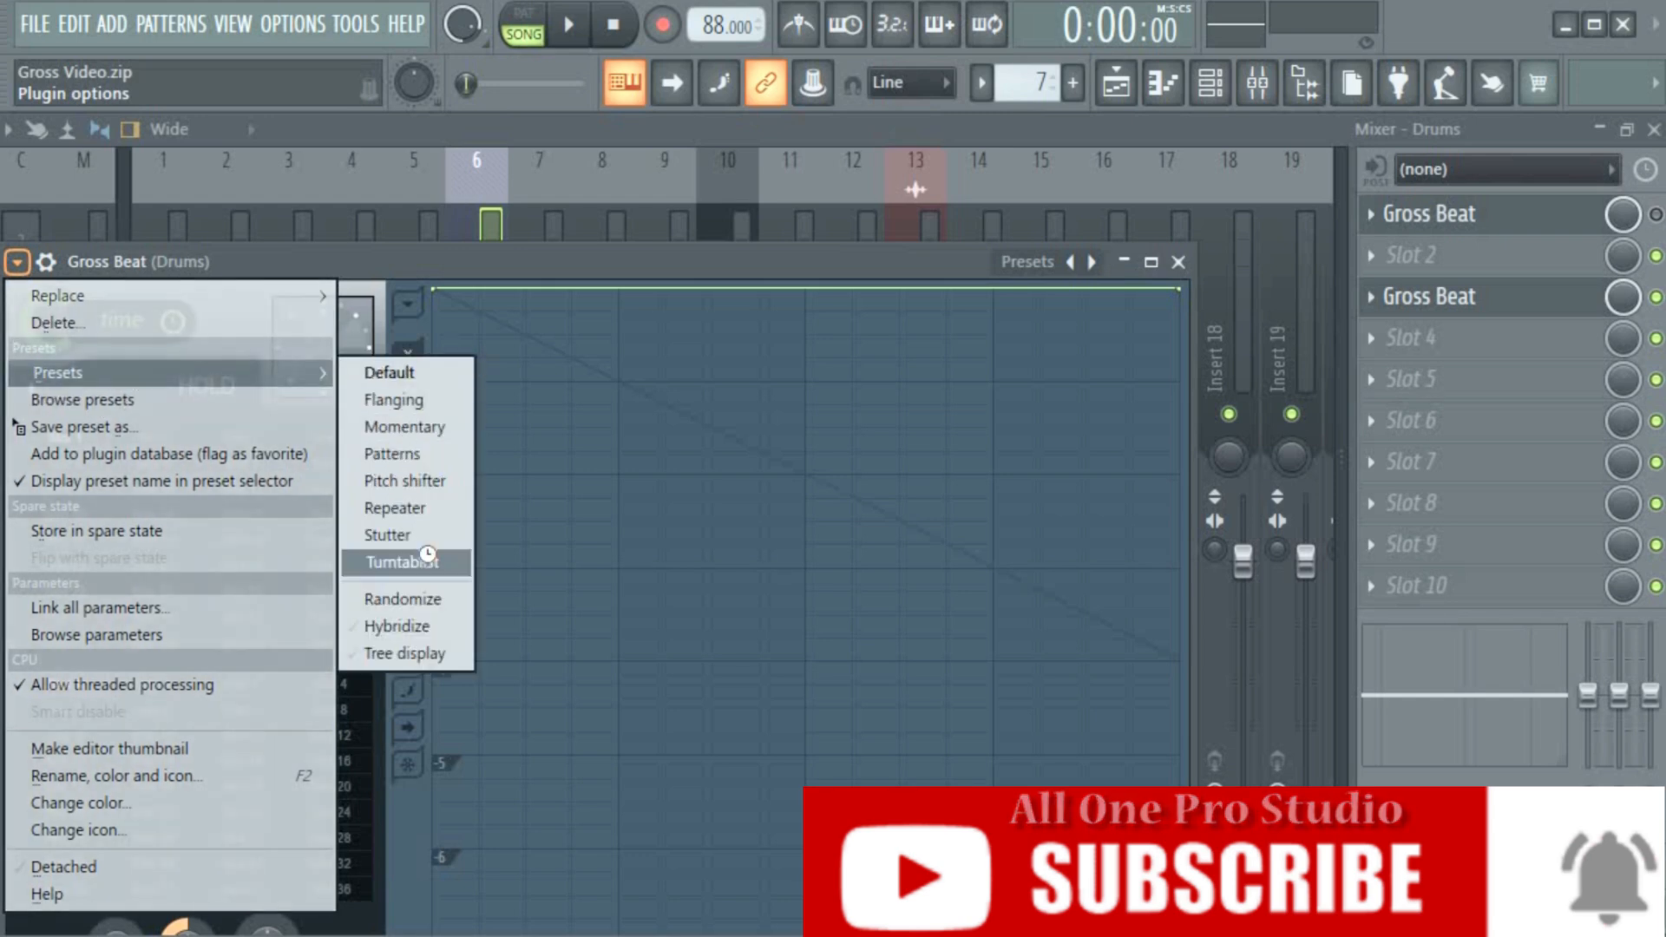
click(415, 562)
click(405, 564)
click(79, 542)
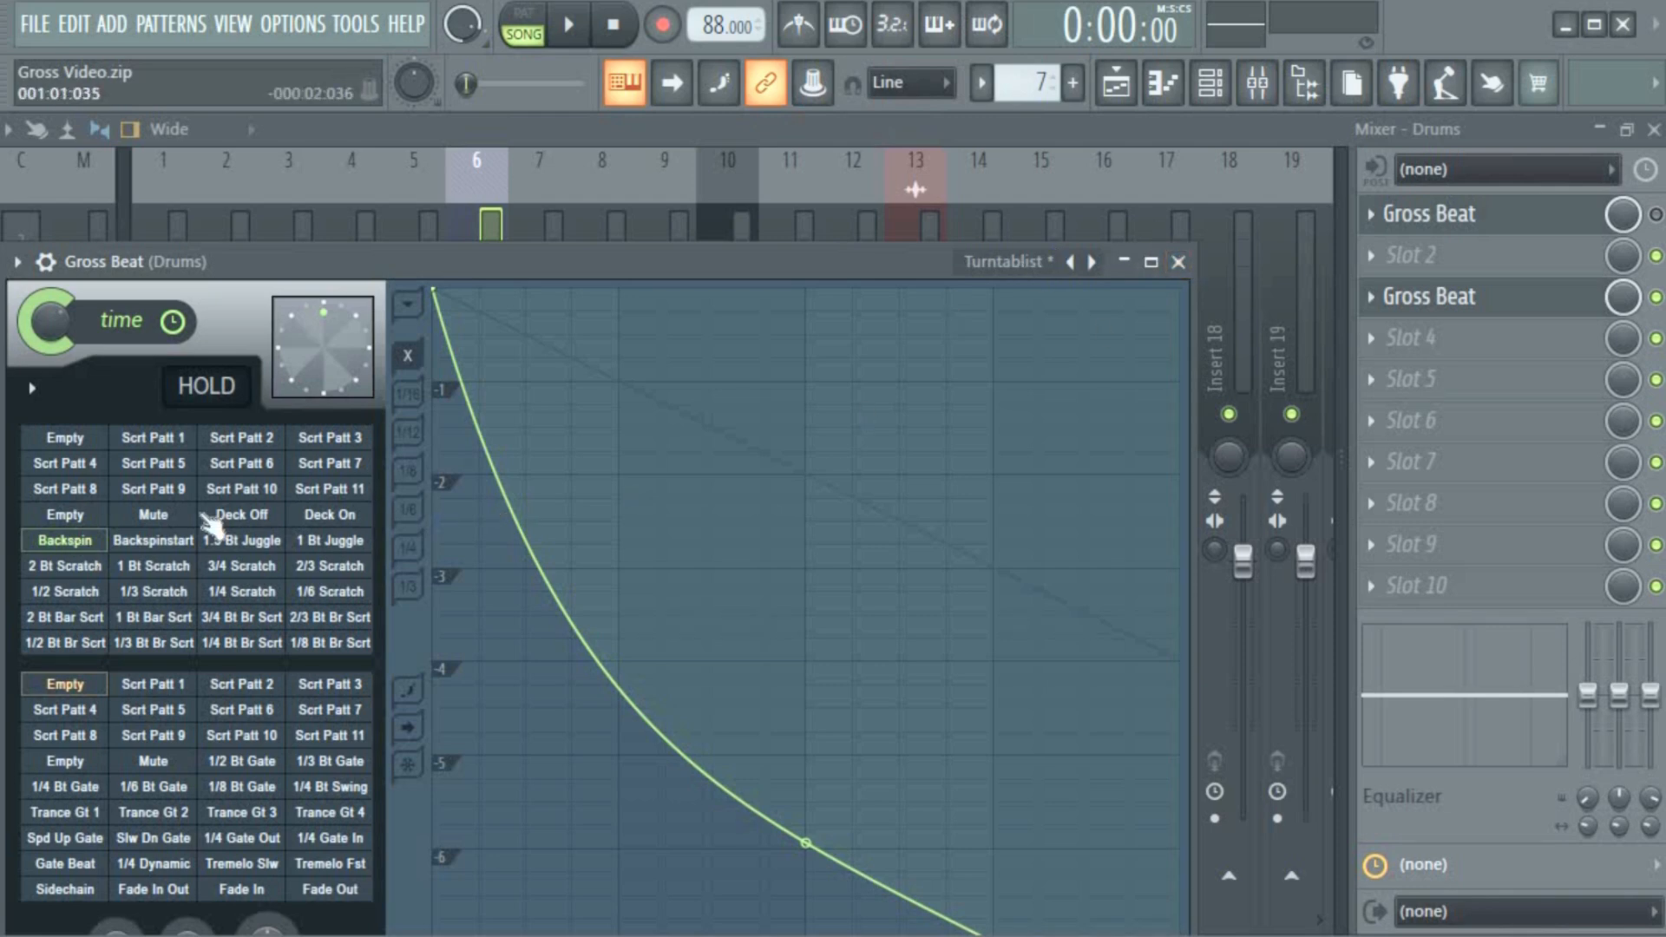
click(184, 544)
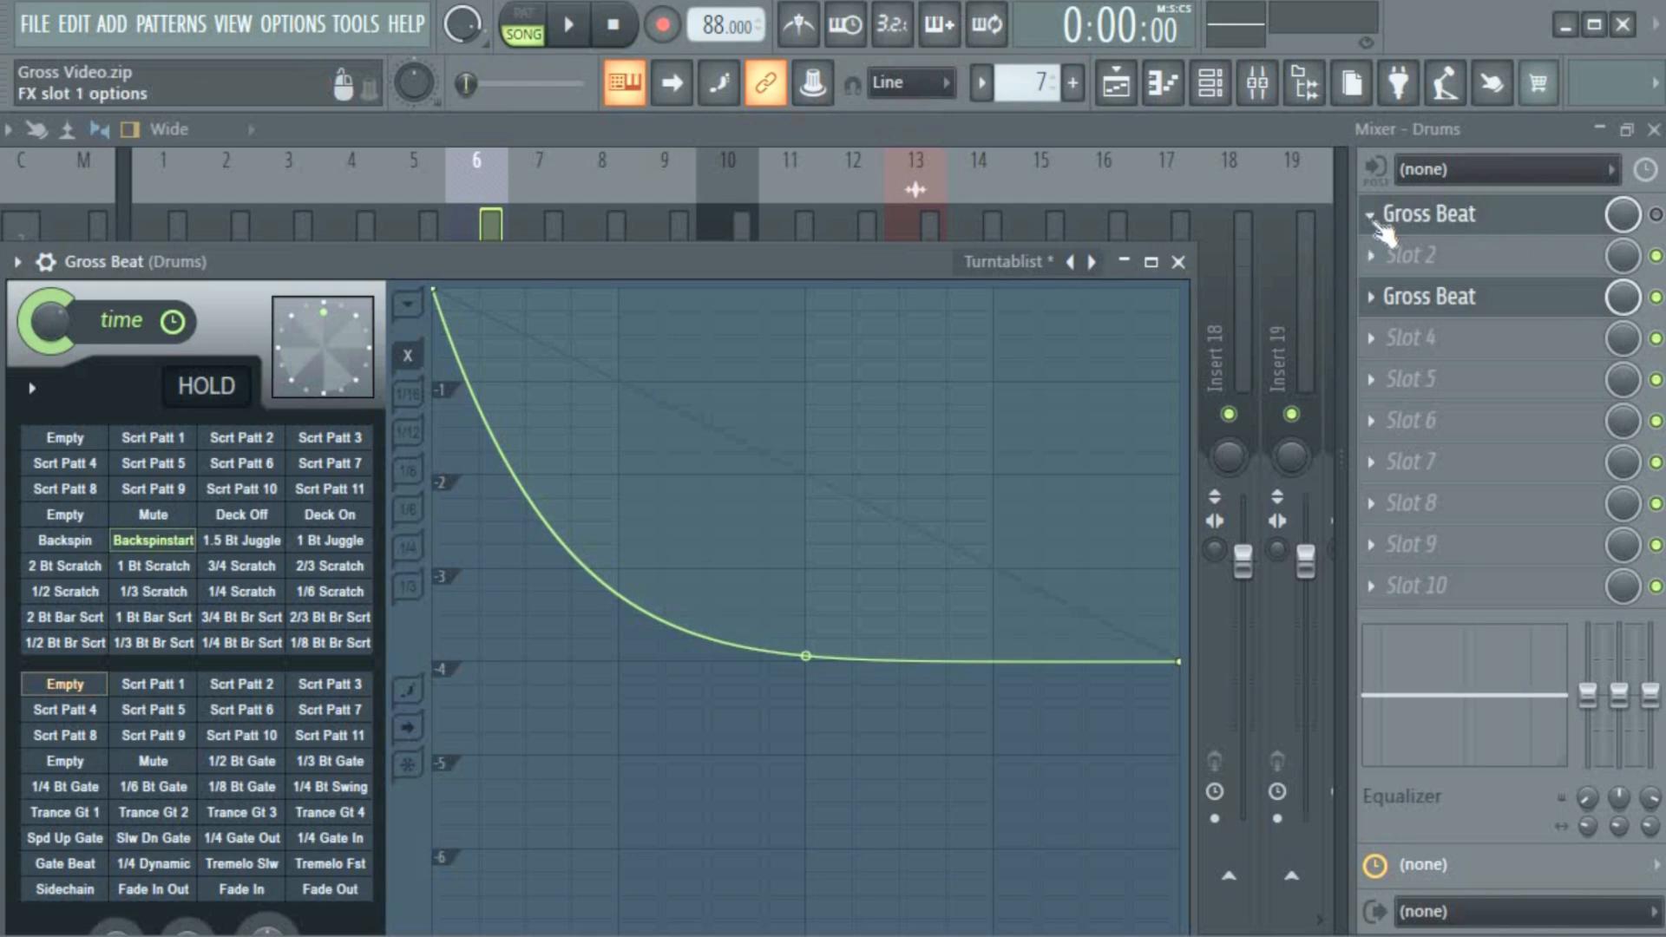
Step: Close the second Gross Beat's window and audition the song with the effect active on the Drums track
click(1547, 311)
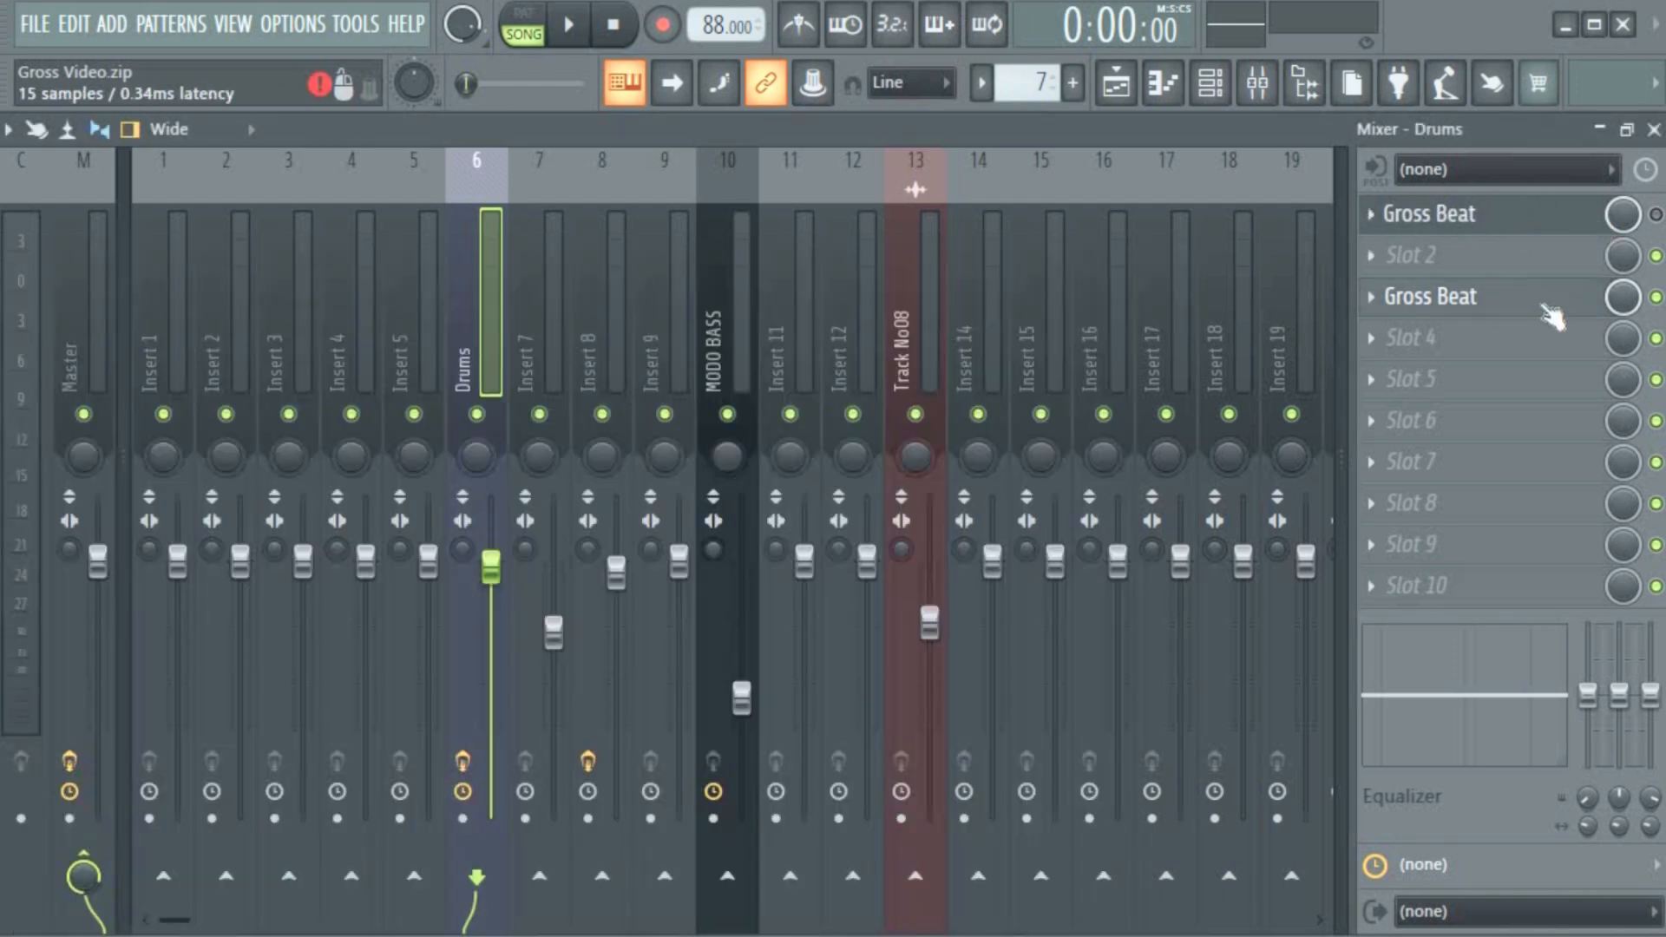
key(space)
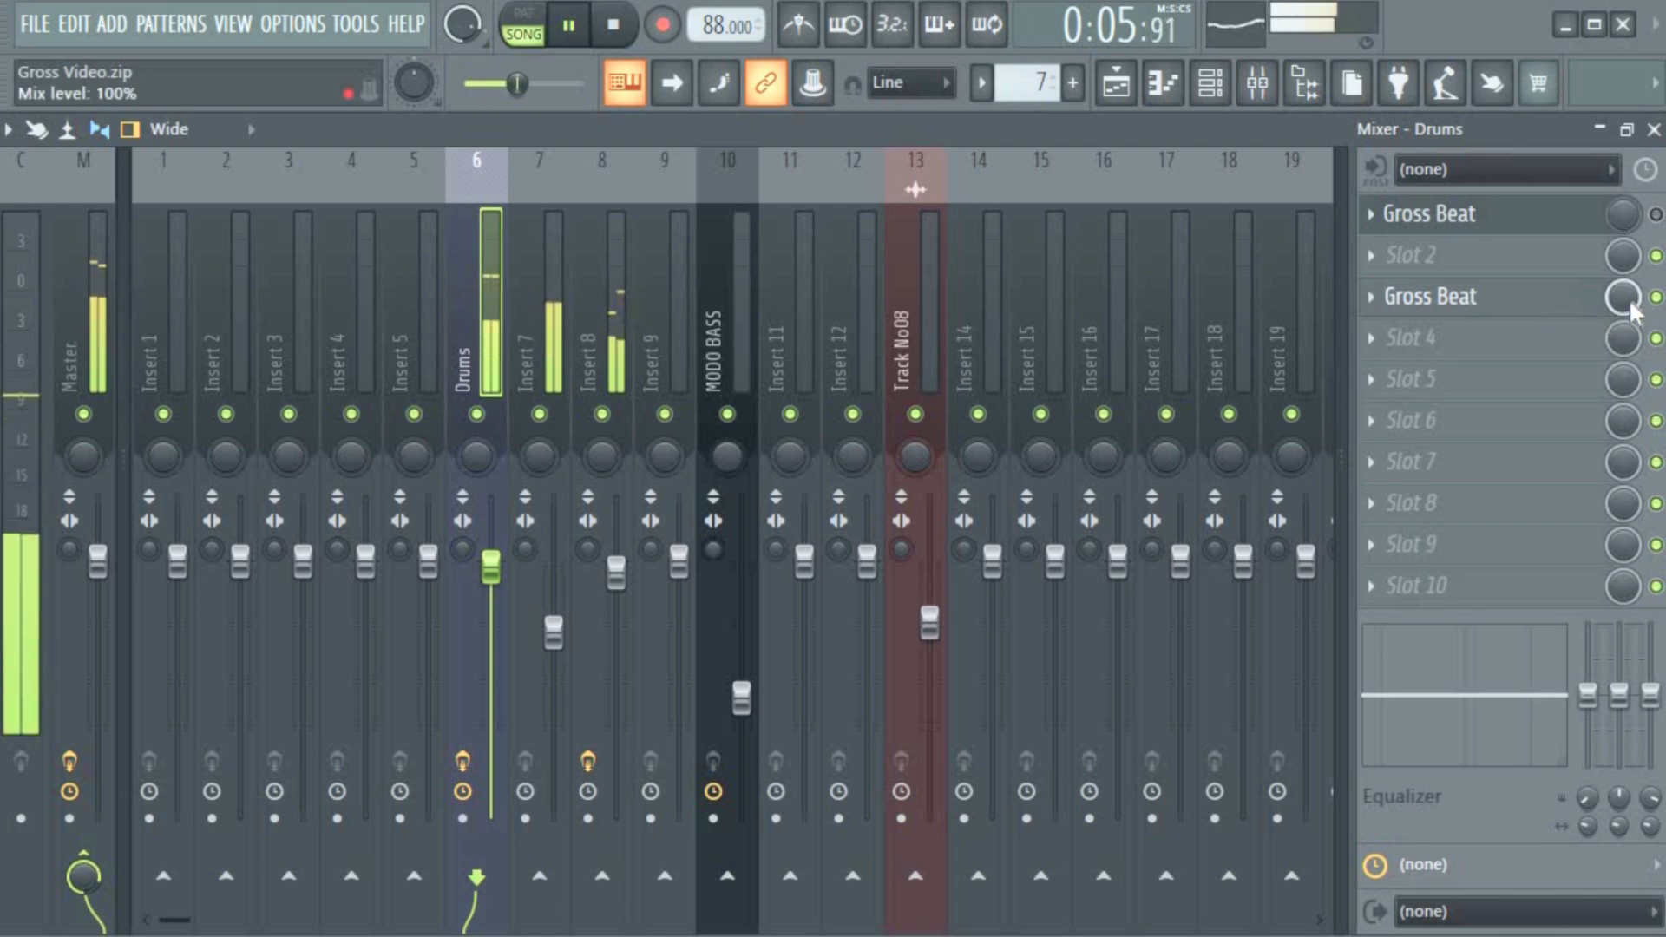
key(space)
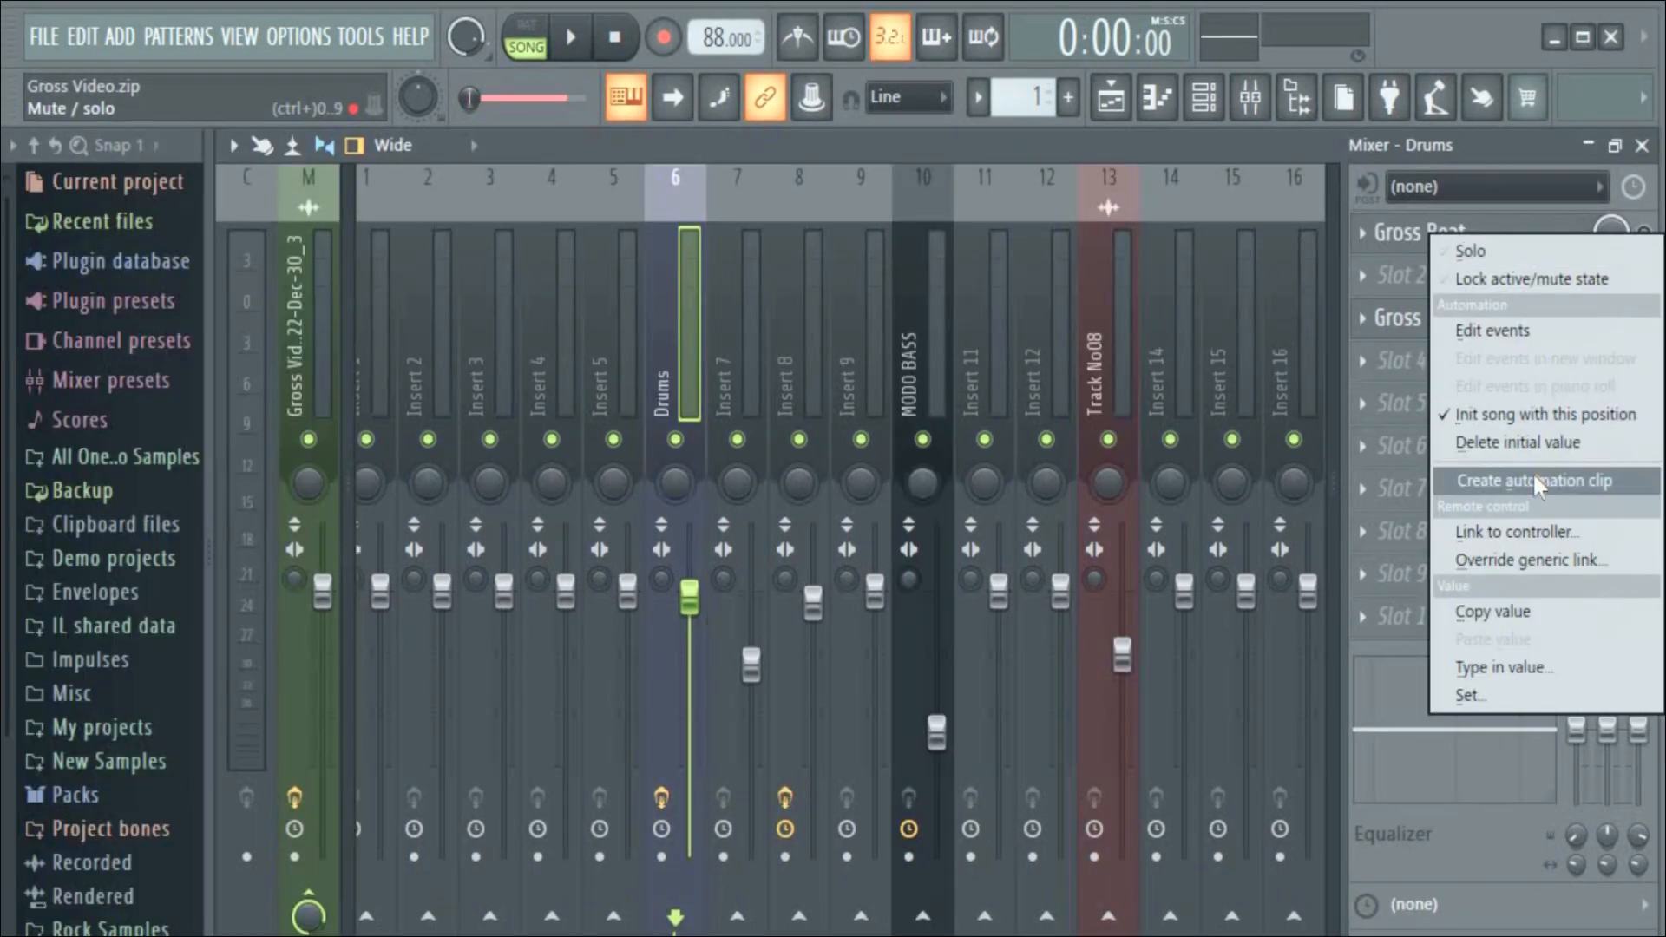
Step: Create an automation clip for the second Gross Beat and shape it to drop vertically to zero around the last beat of bar 2
click(1535, 478)
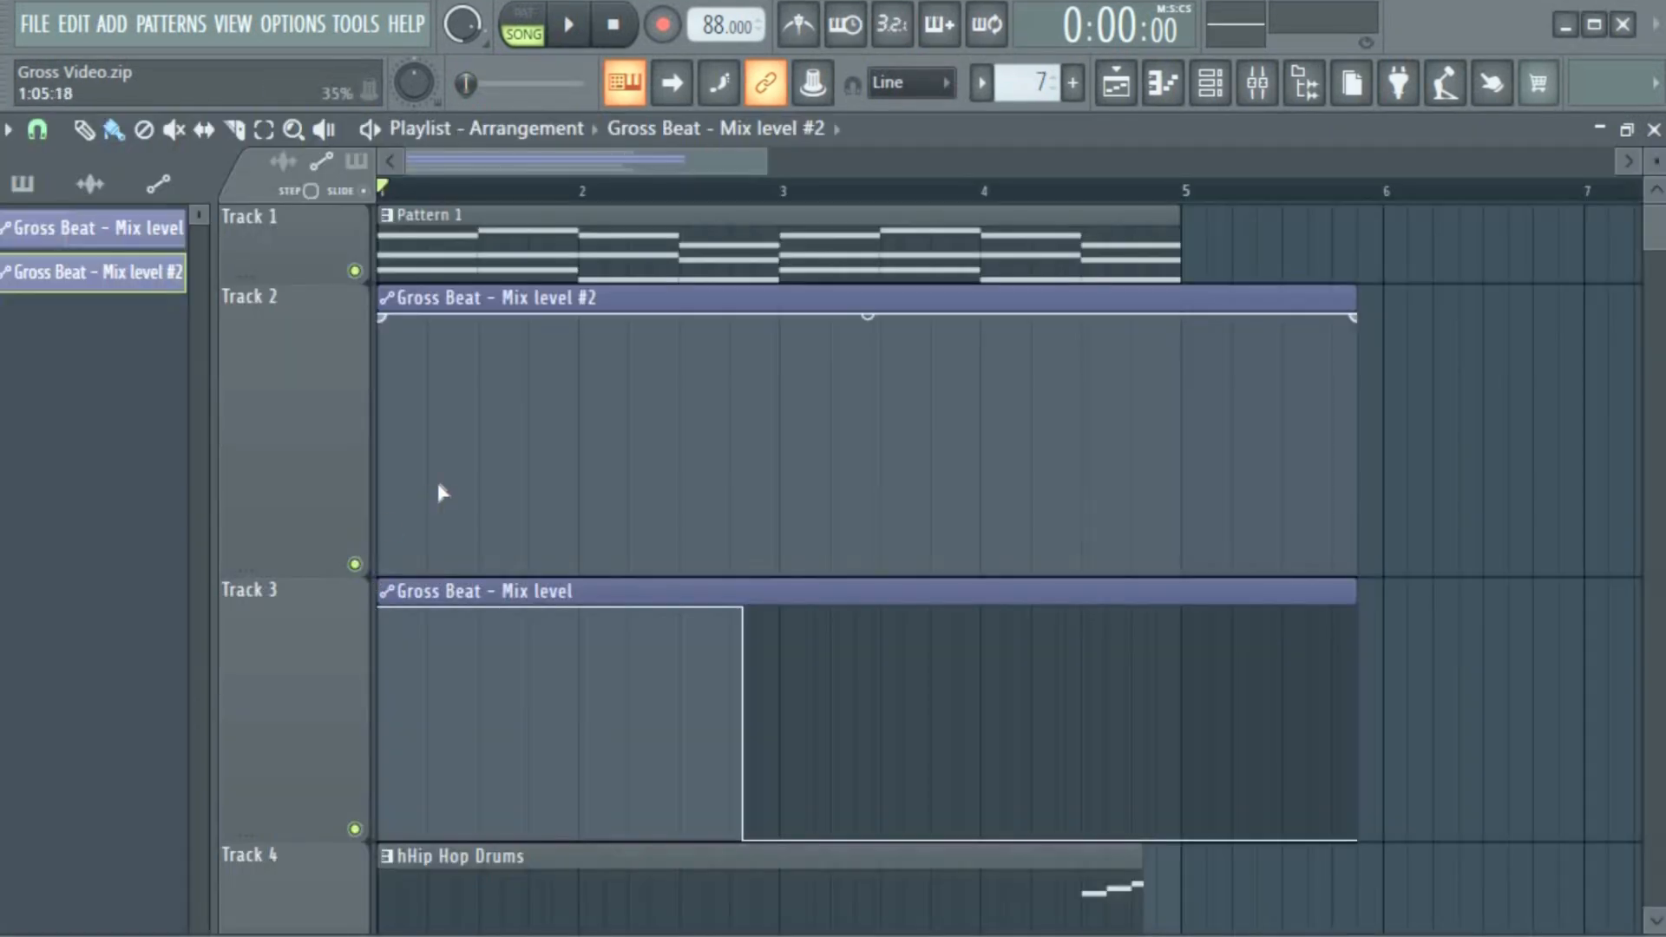
right_click(741, 318)
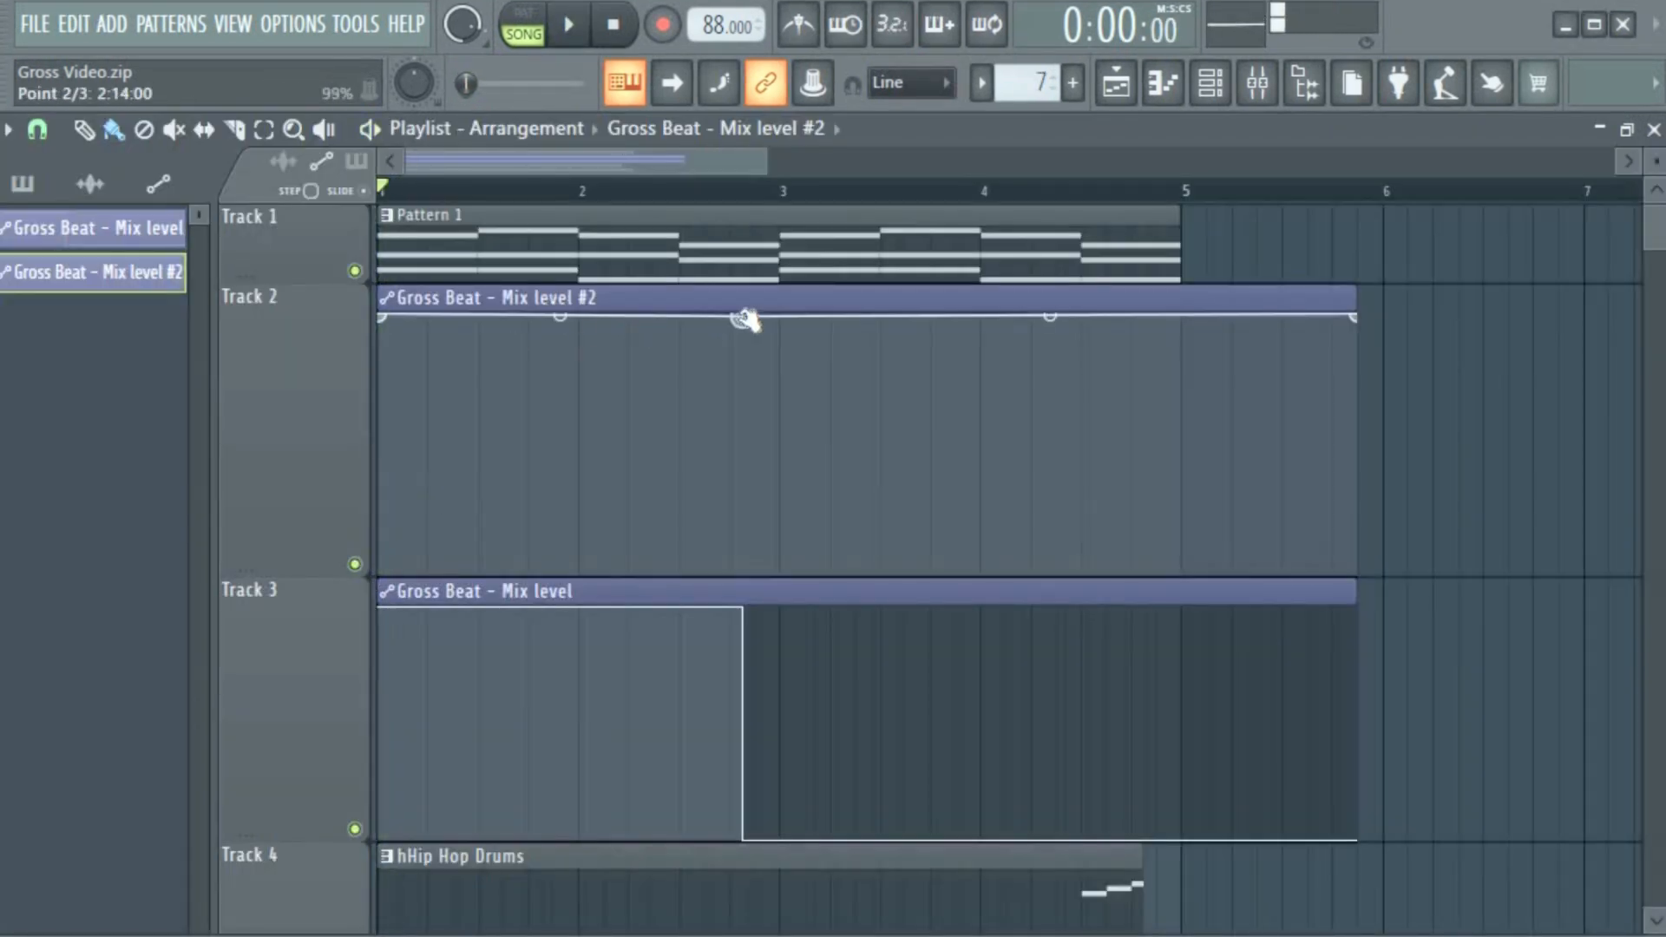
drag(742, 317, 740, 569)
drag(1354, 318, 1337, 316)
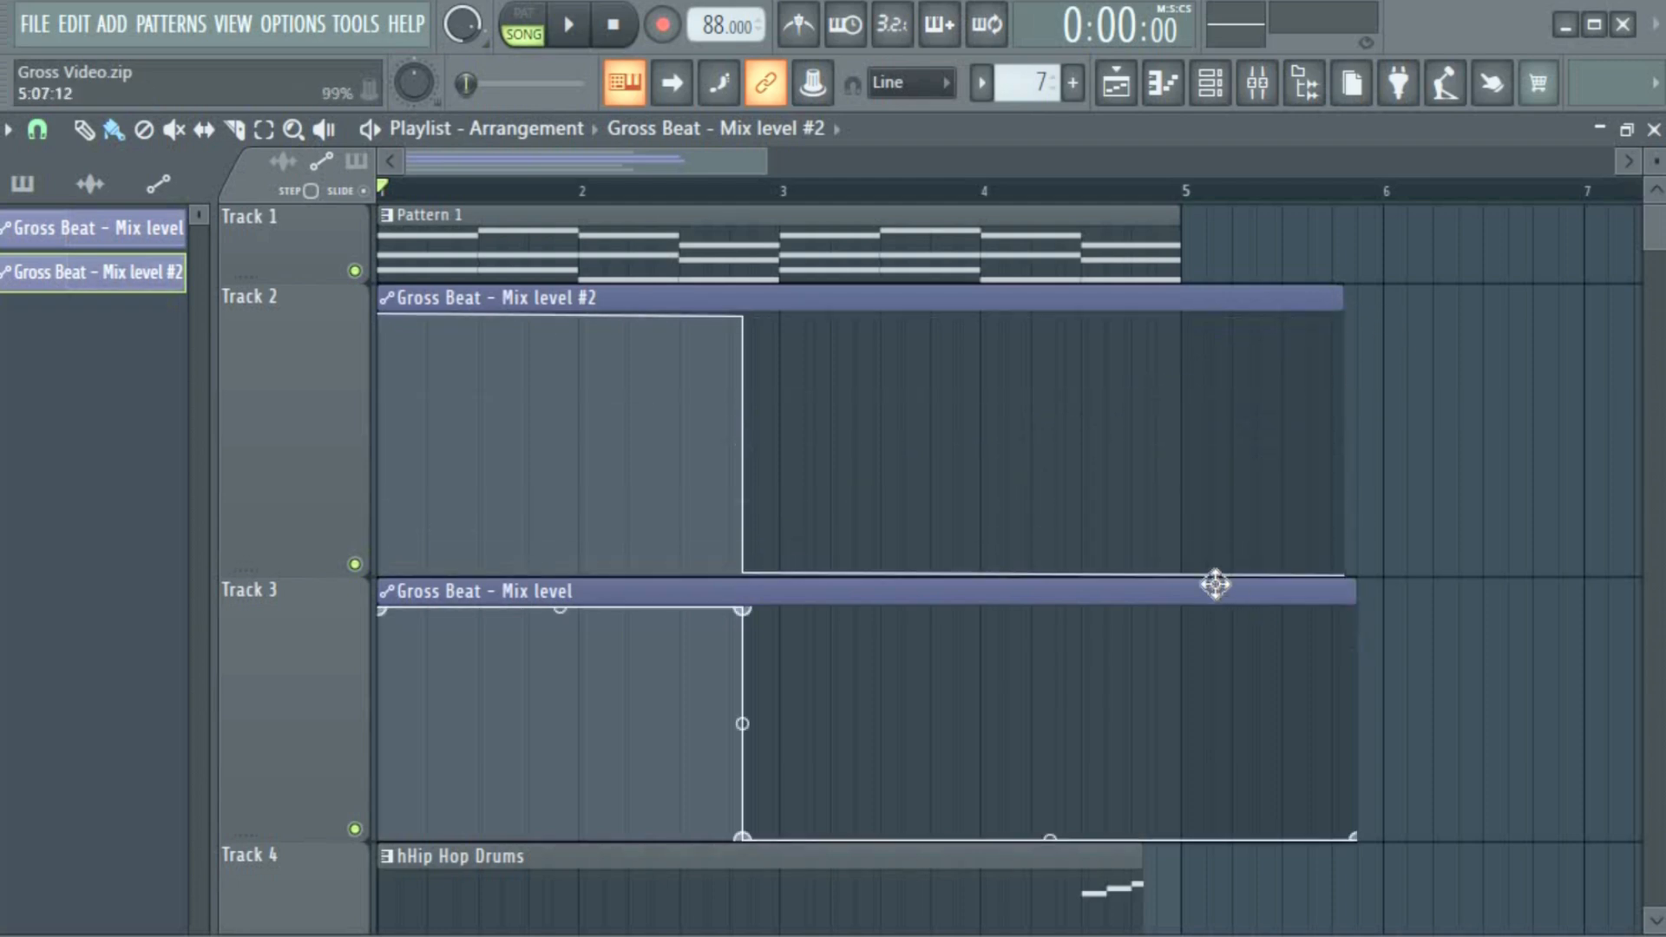
Step: Play the song with the mixer in view and inspect the MODO BASS and Track No08 tracks' effect slots
key(space)
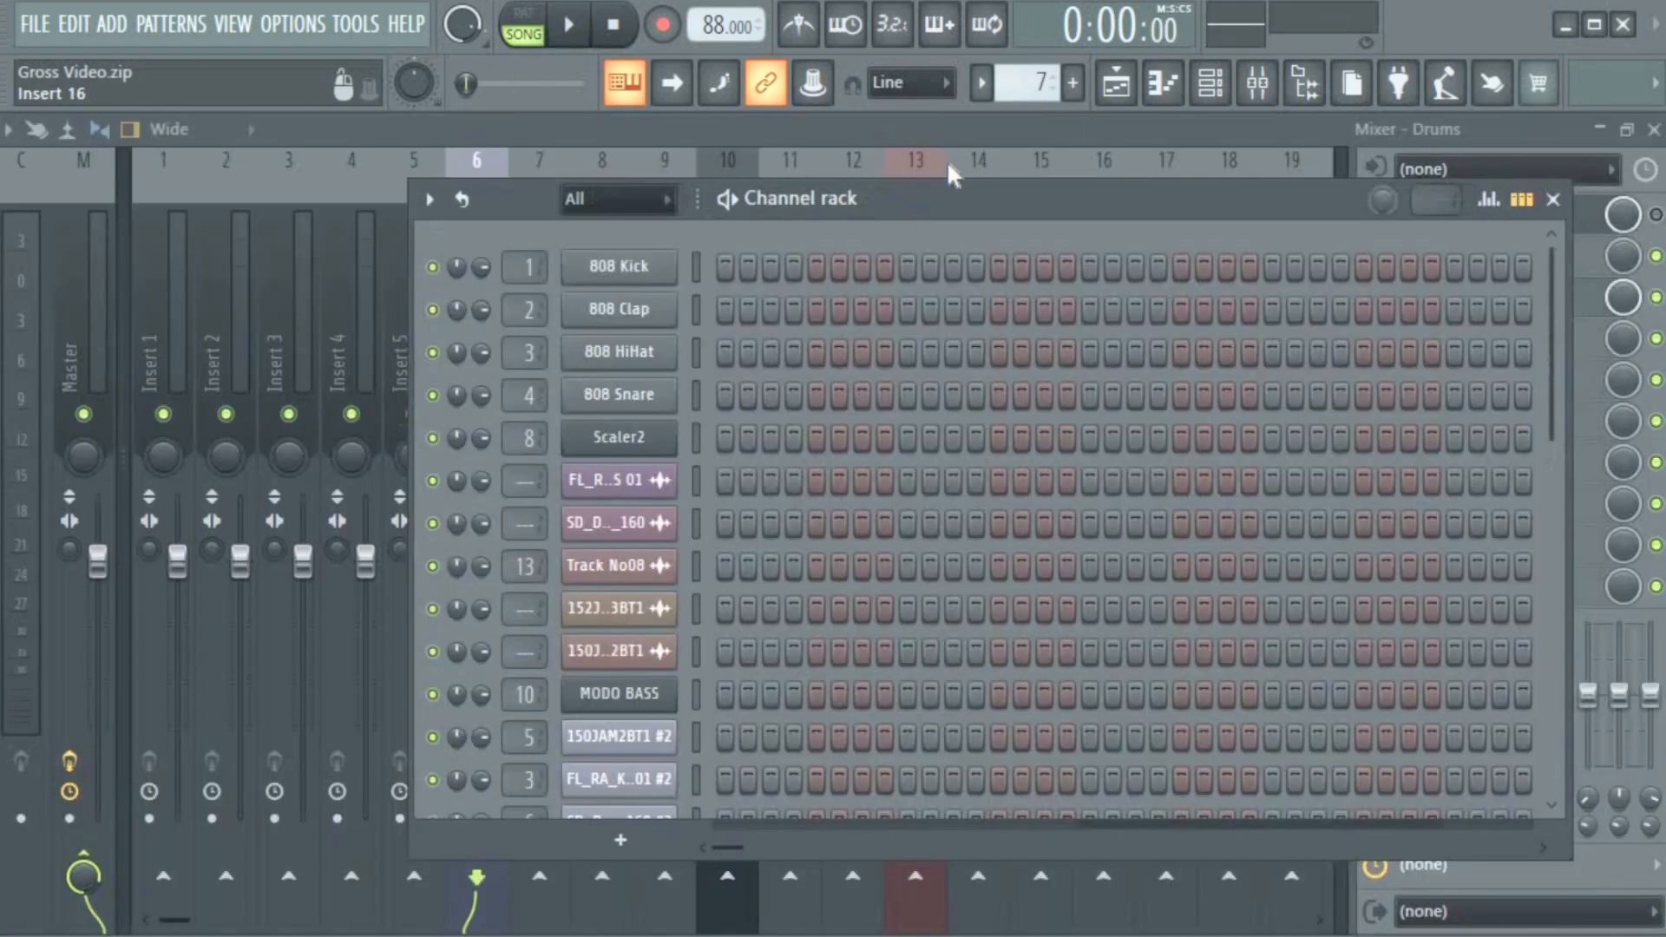
key(space)
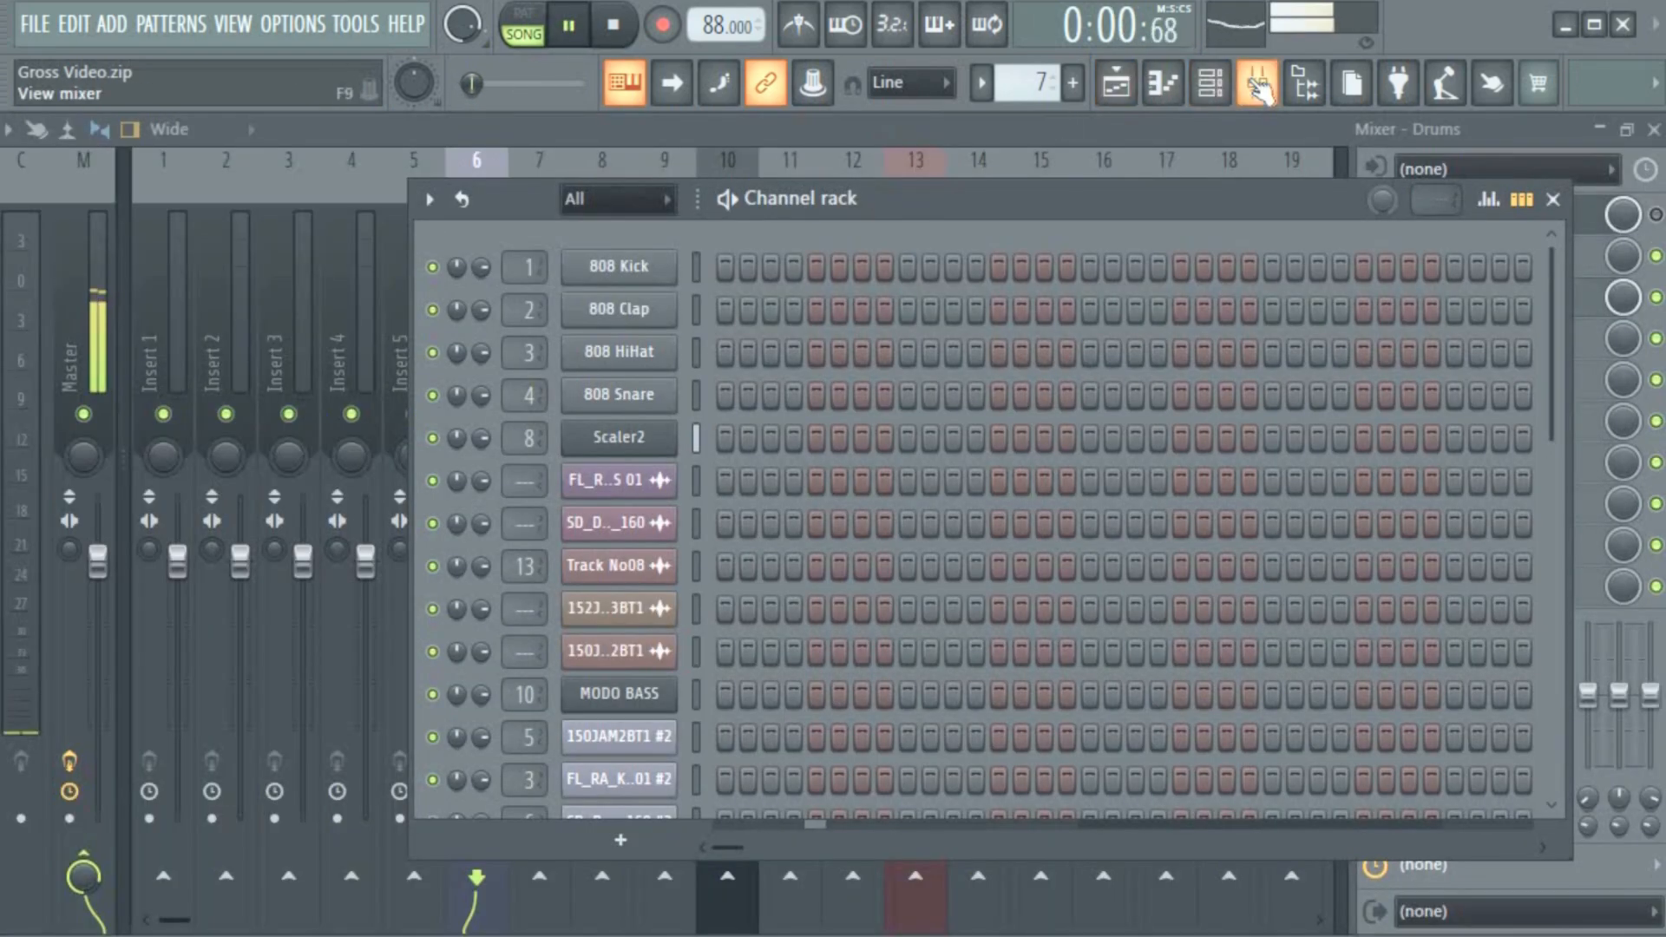
click(1257, 84)
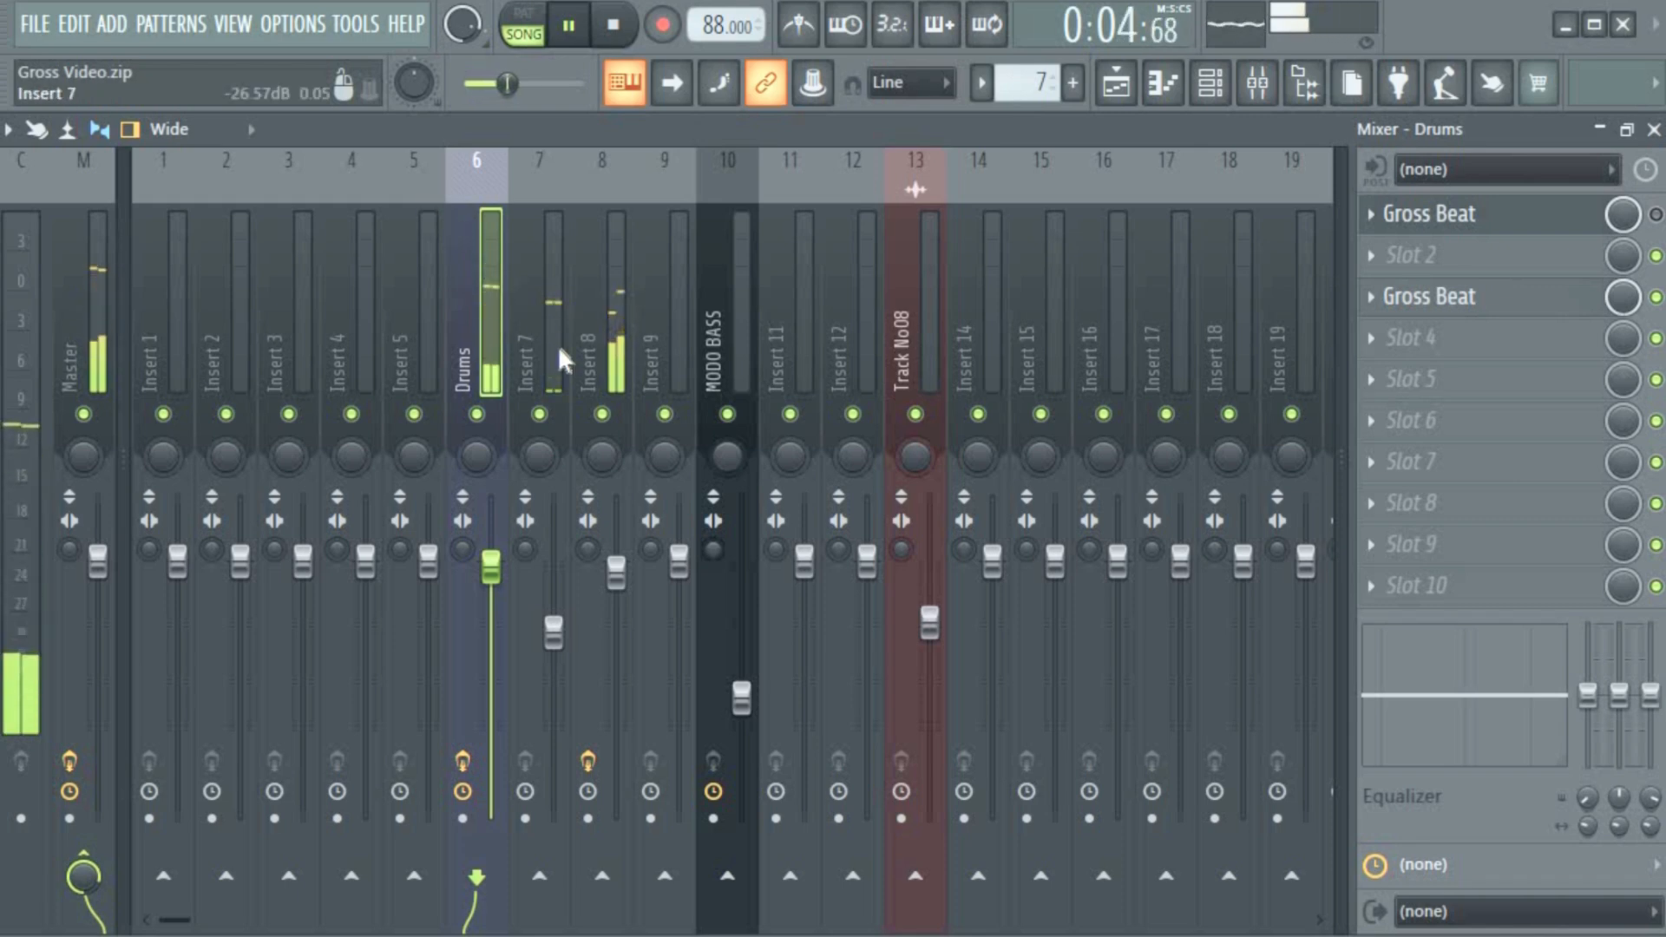
click(727, 359)
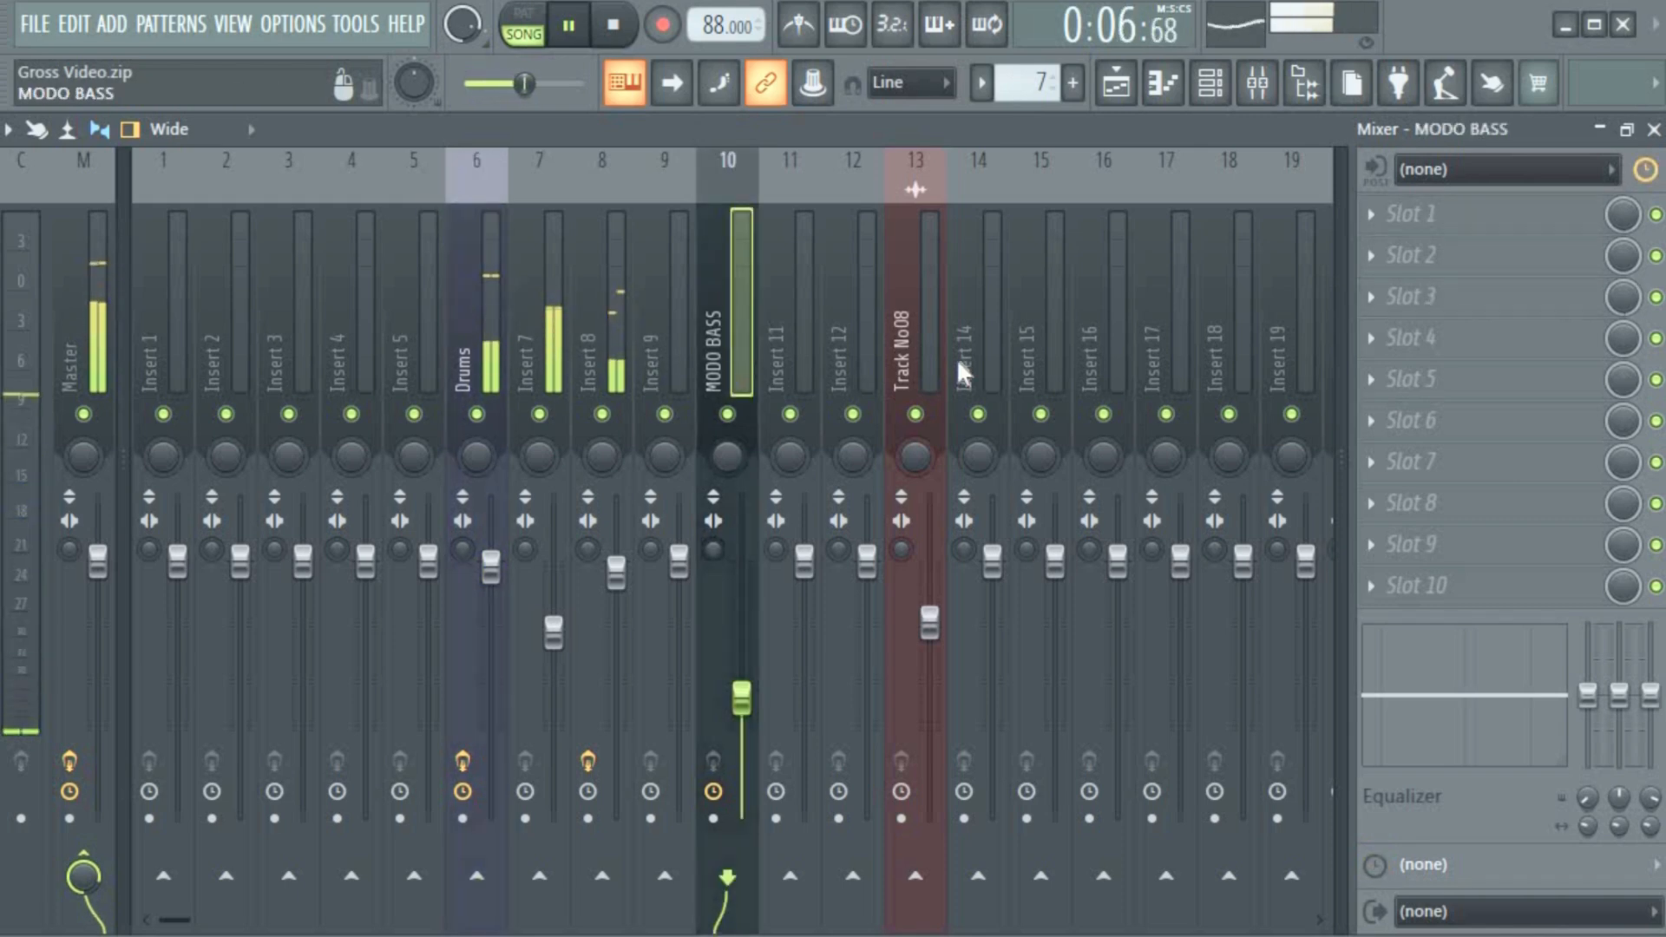
click(930, 360)
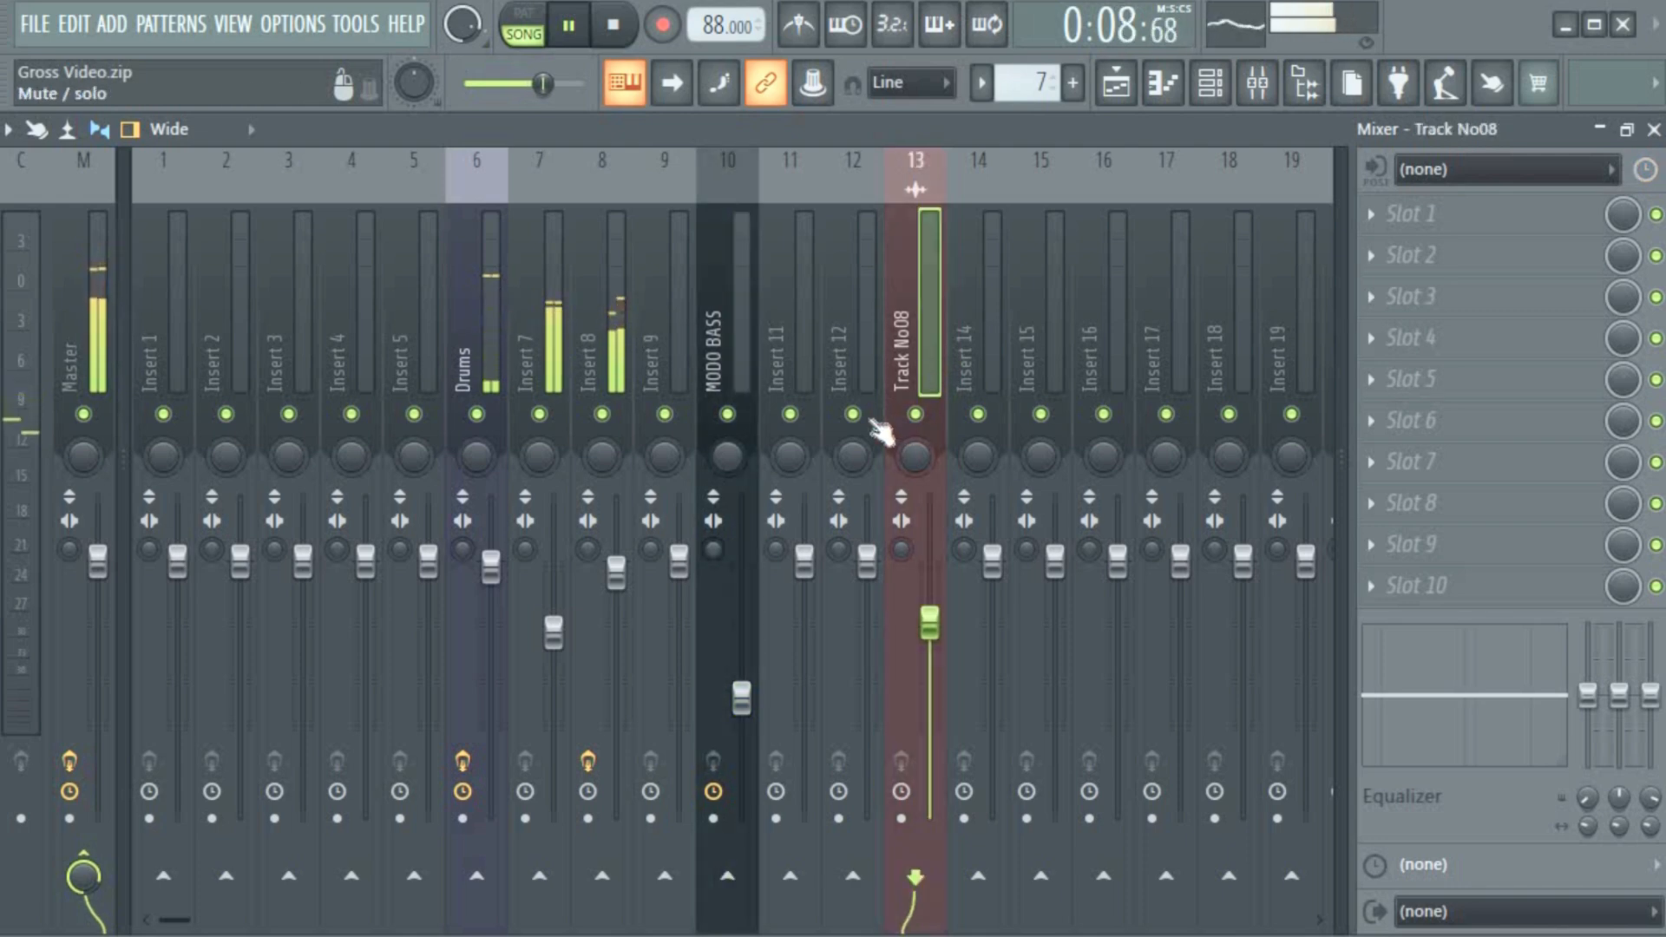
key(space)
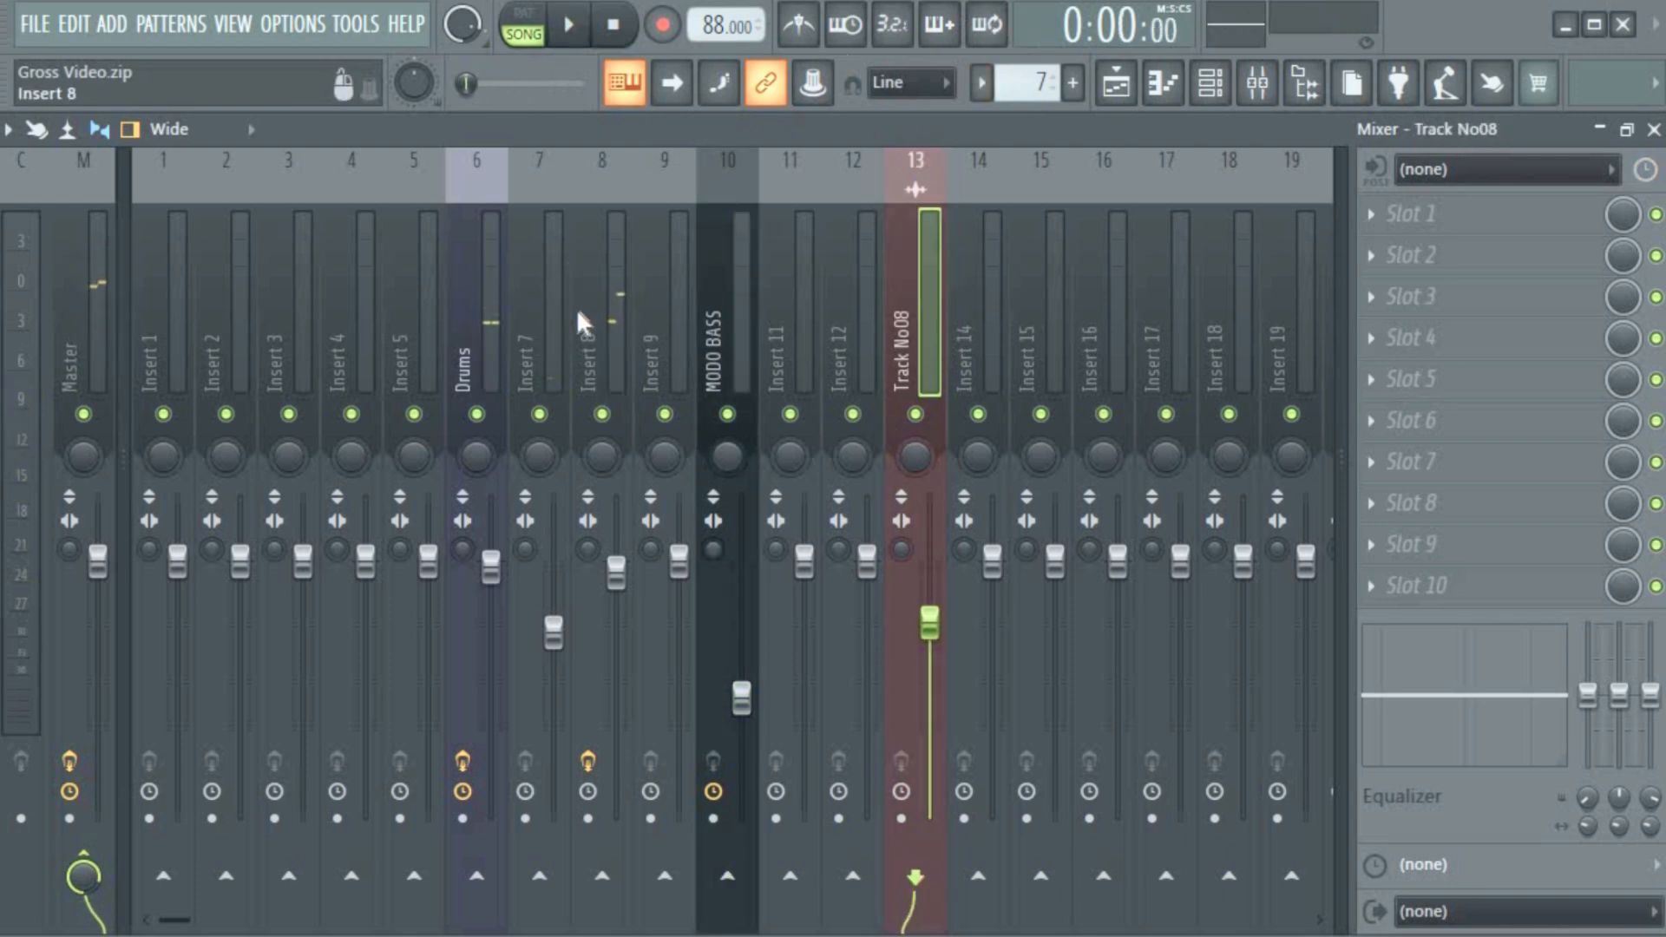
Step: Audition Insert 8's Gross Beat with its Backspinstart curve in view, switch the effect off and close its window
click(616, 377)
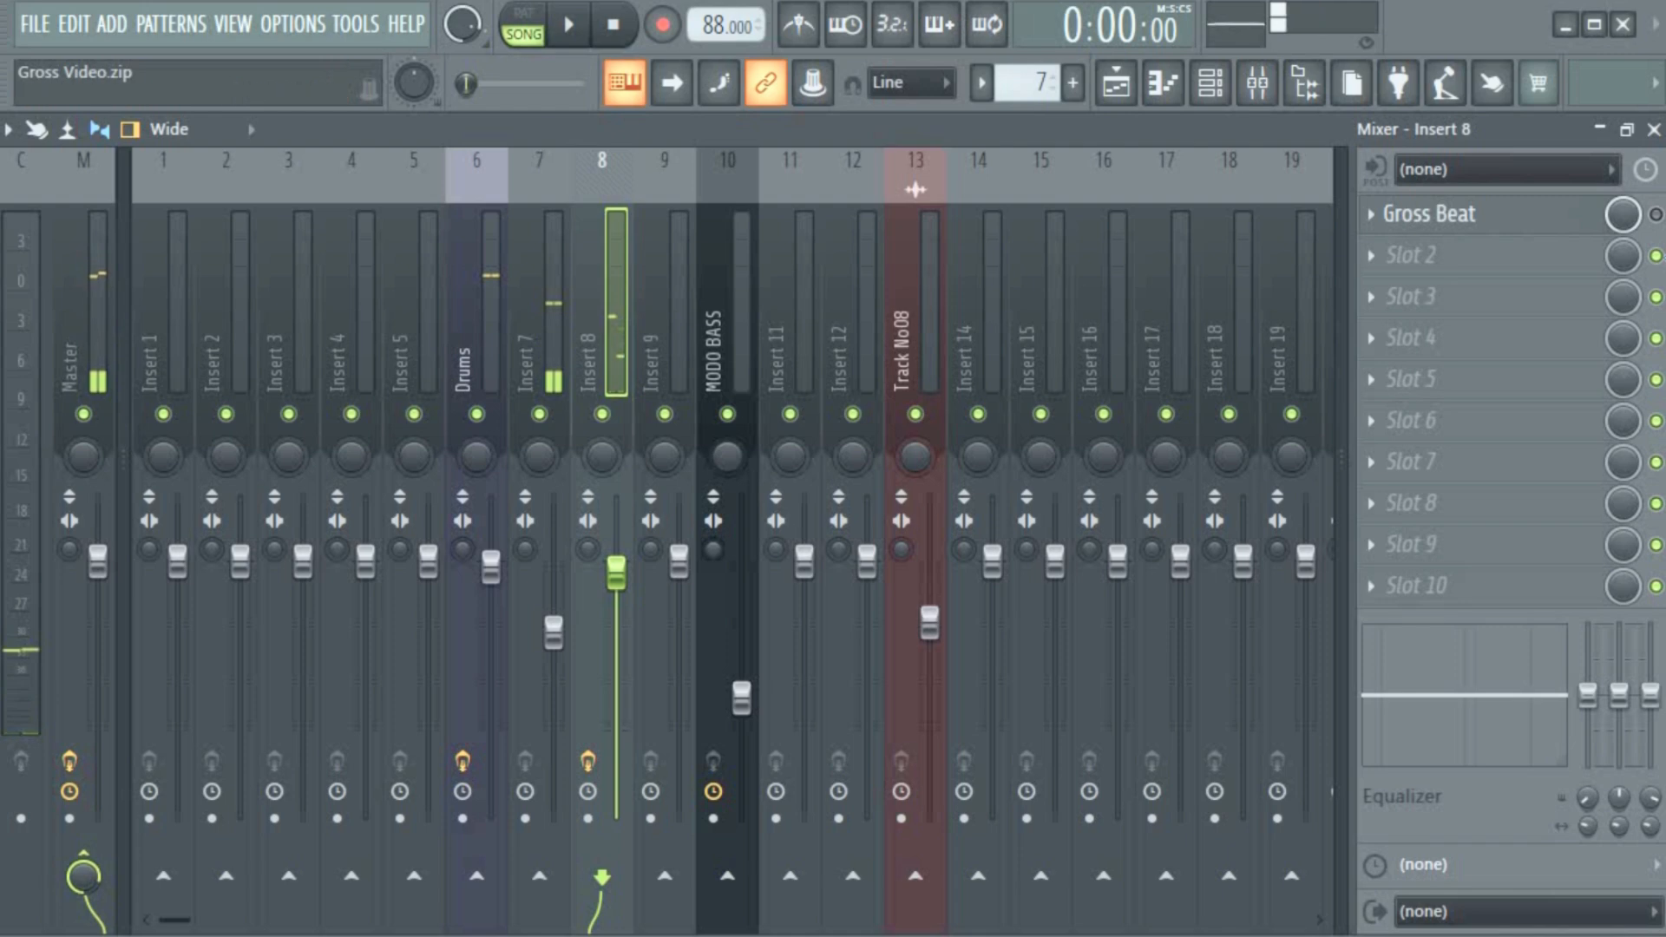
click(1461, 219)
key(space)
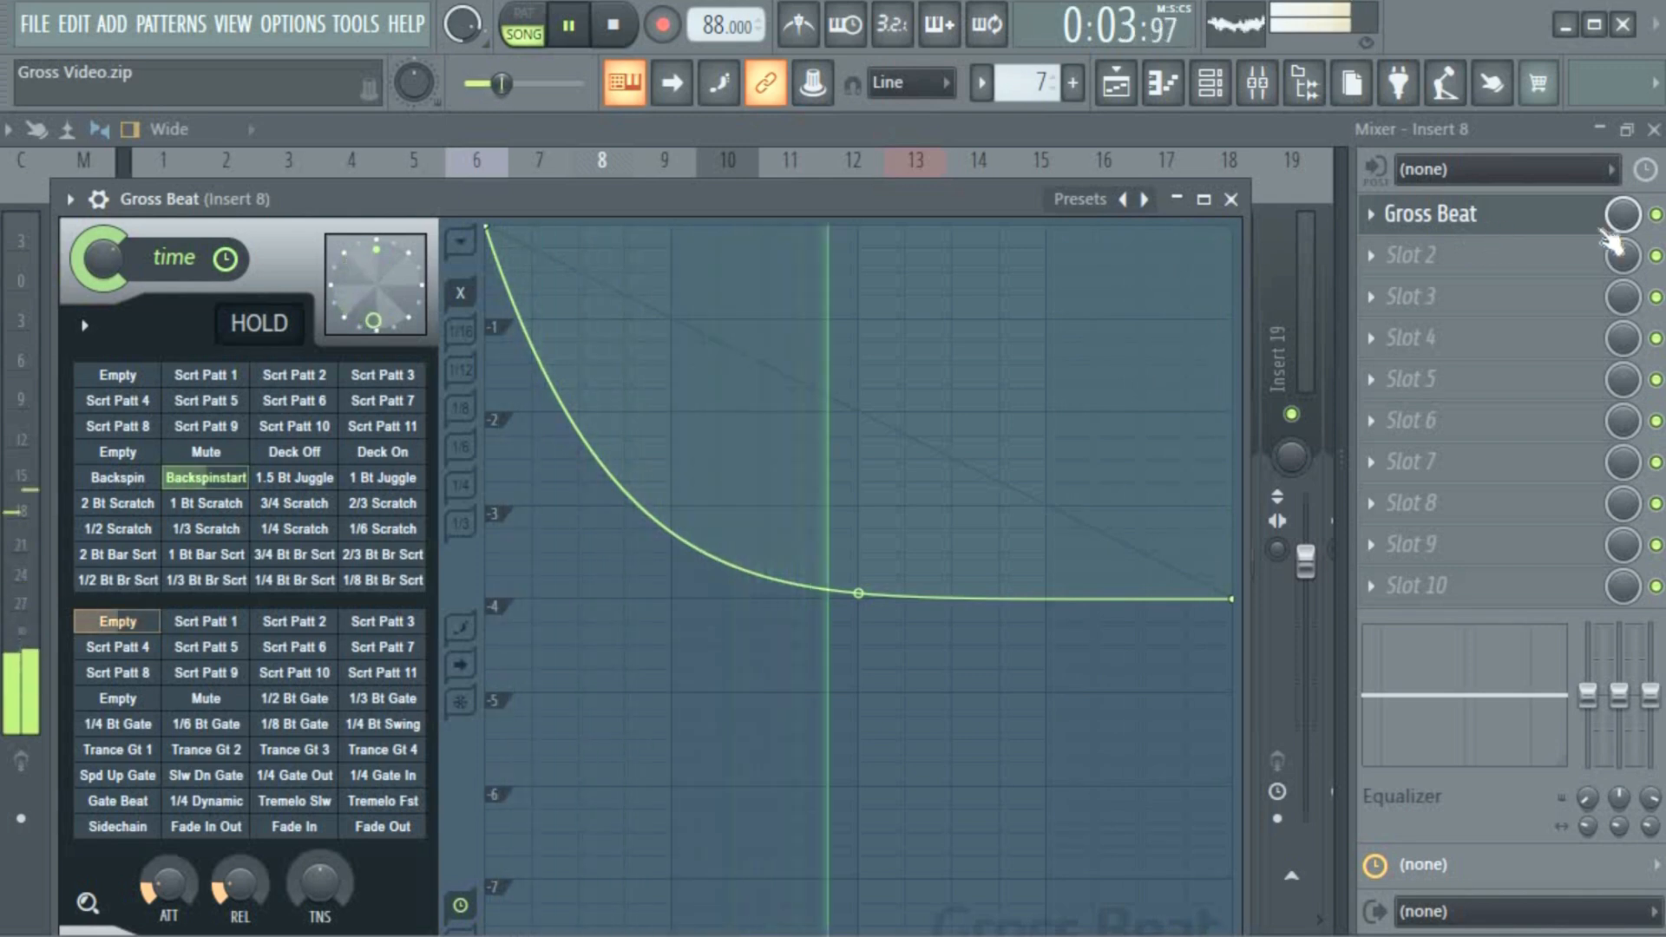
click(1657, 215)
key(Escape)
key(space)
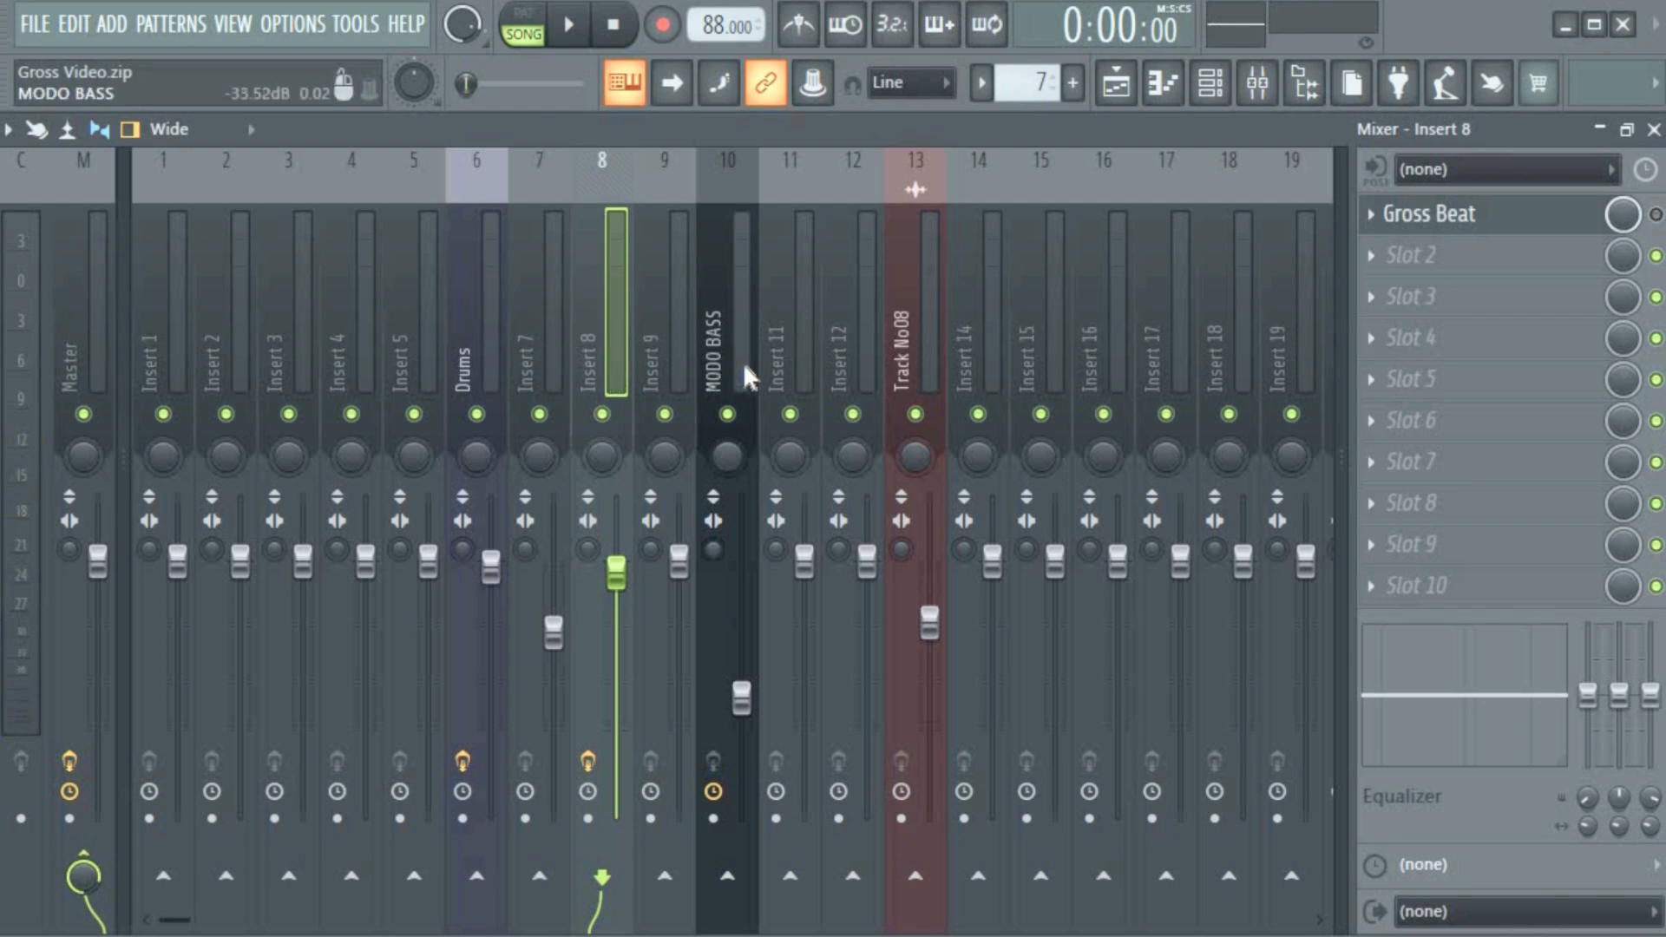
Step: Select the Drums mixer track again and mute Track 3, which holds the first Gross Beat automation clip, in the playlist
click(529, 345)
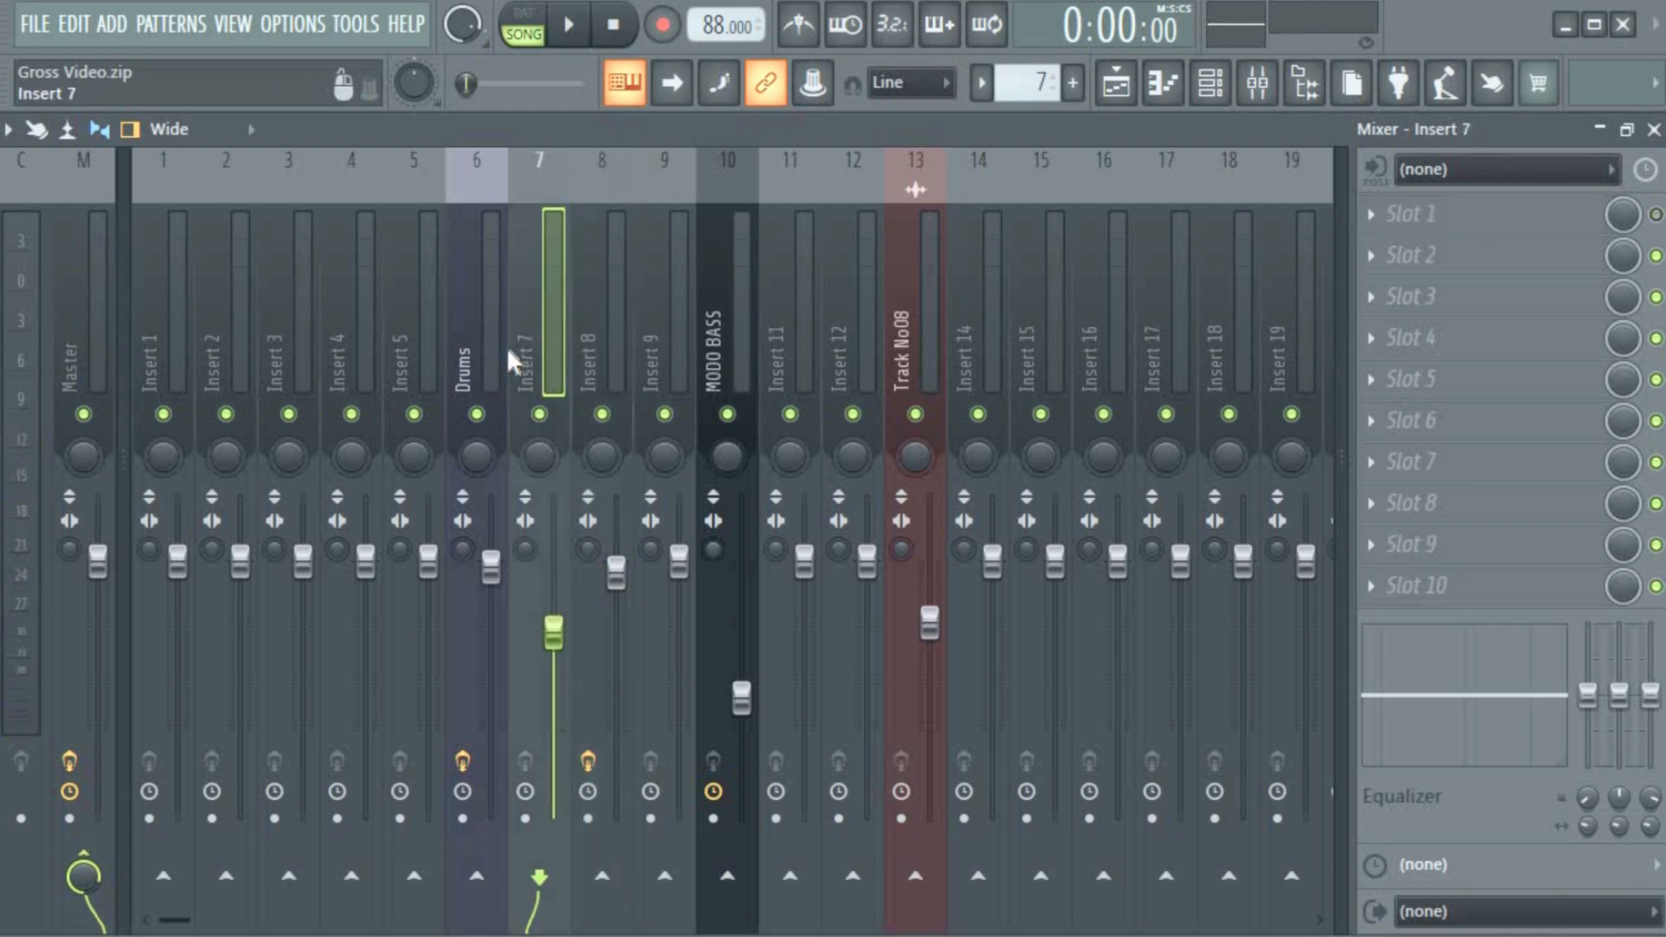
click(482, 336)
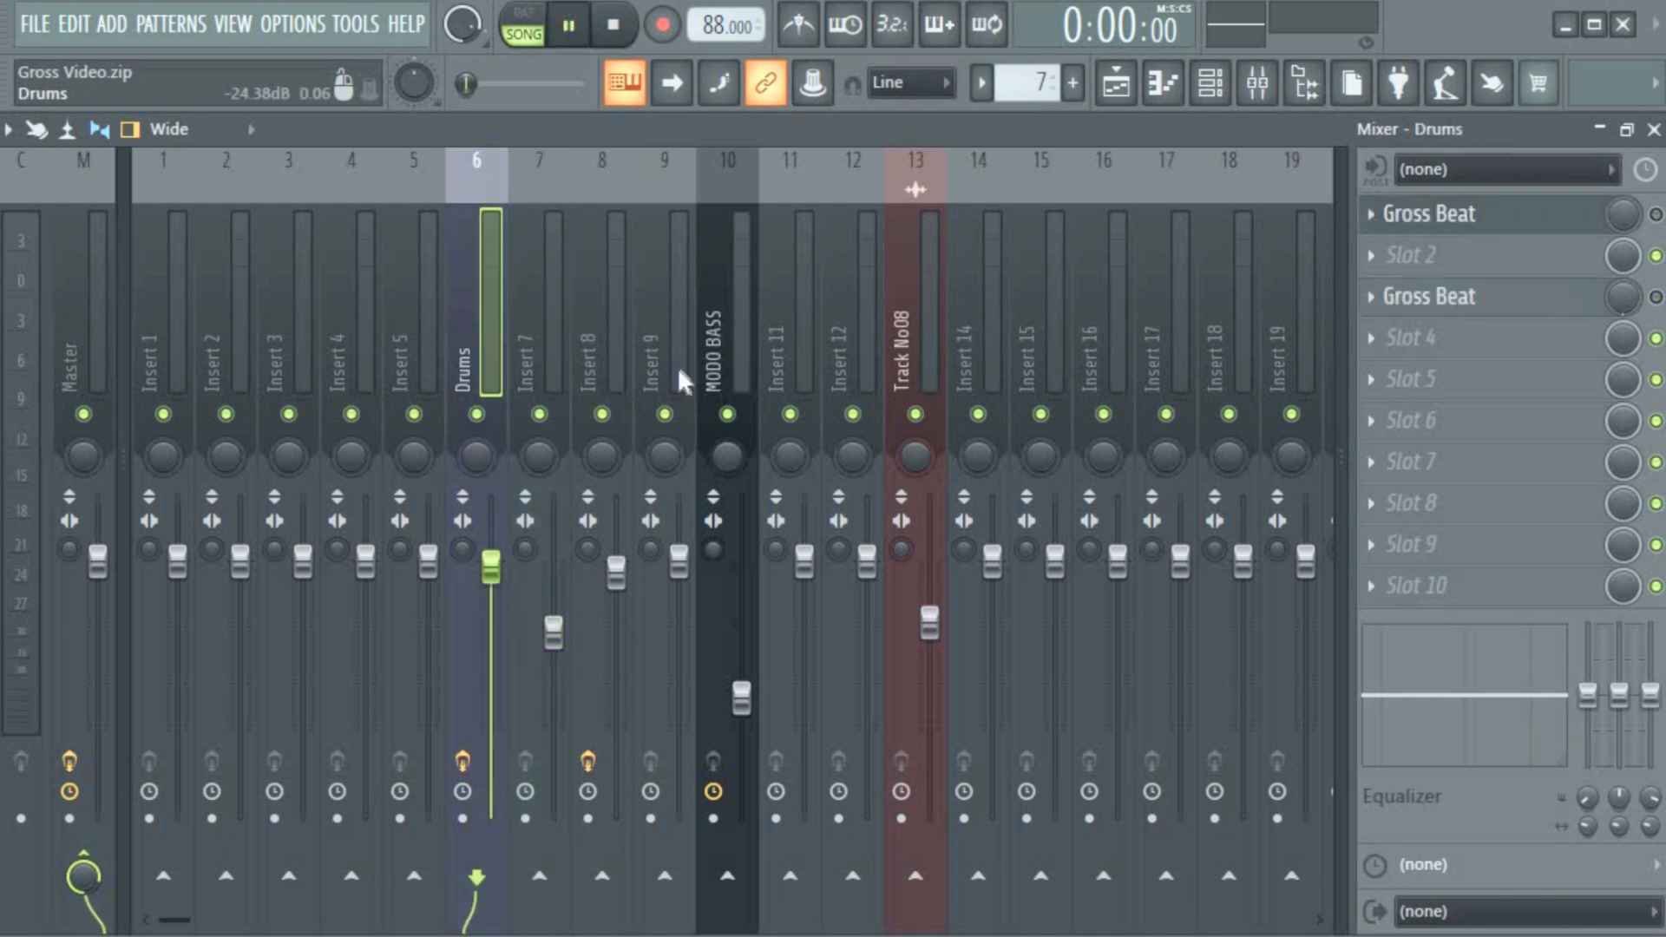
key(F5)
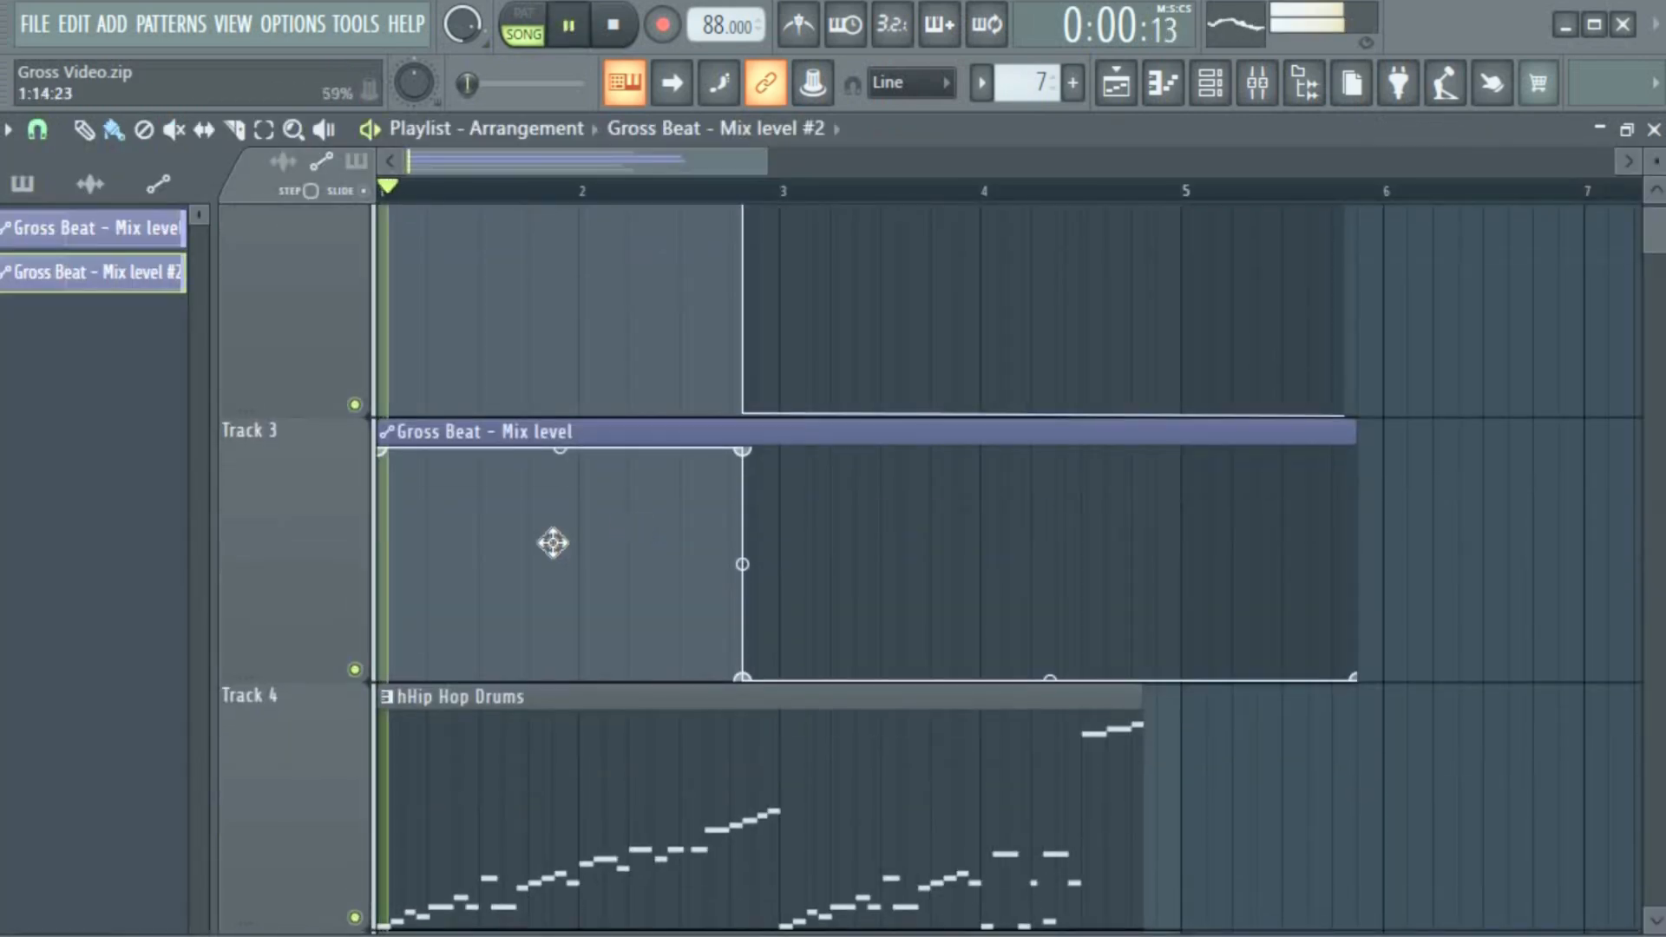
scroll(550, 544, up, 3)
click(355, 829)
click(355, 830)
click(355, 830)
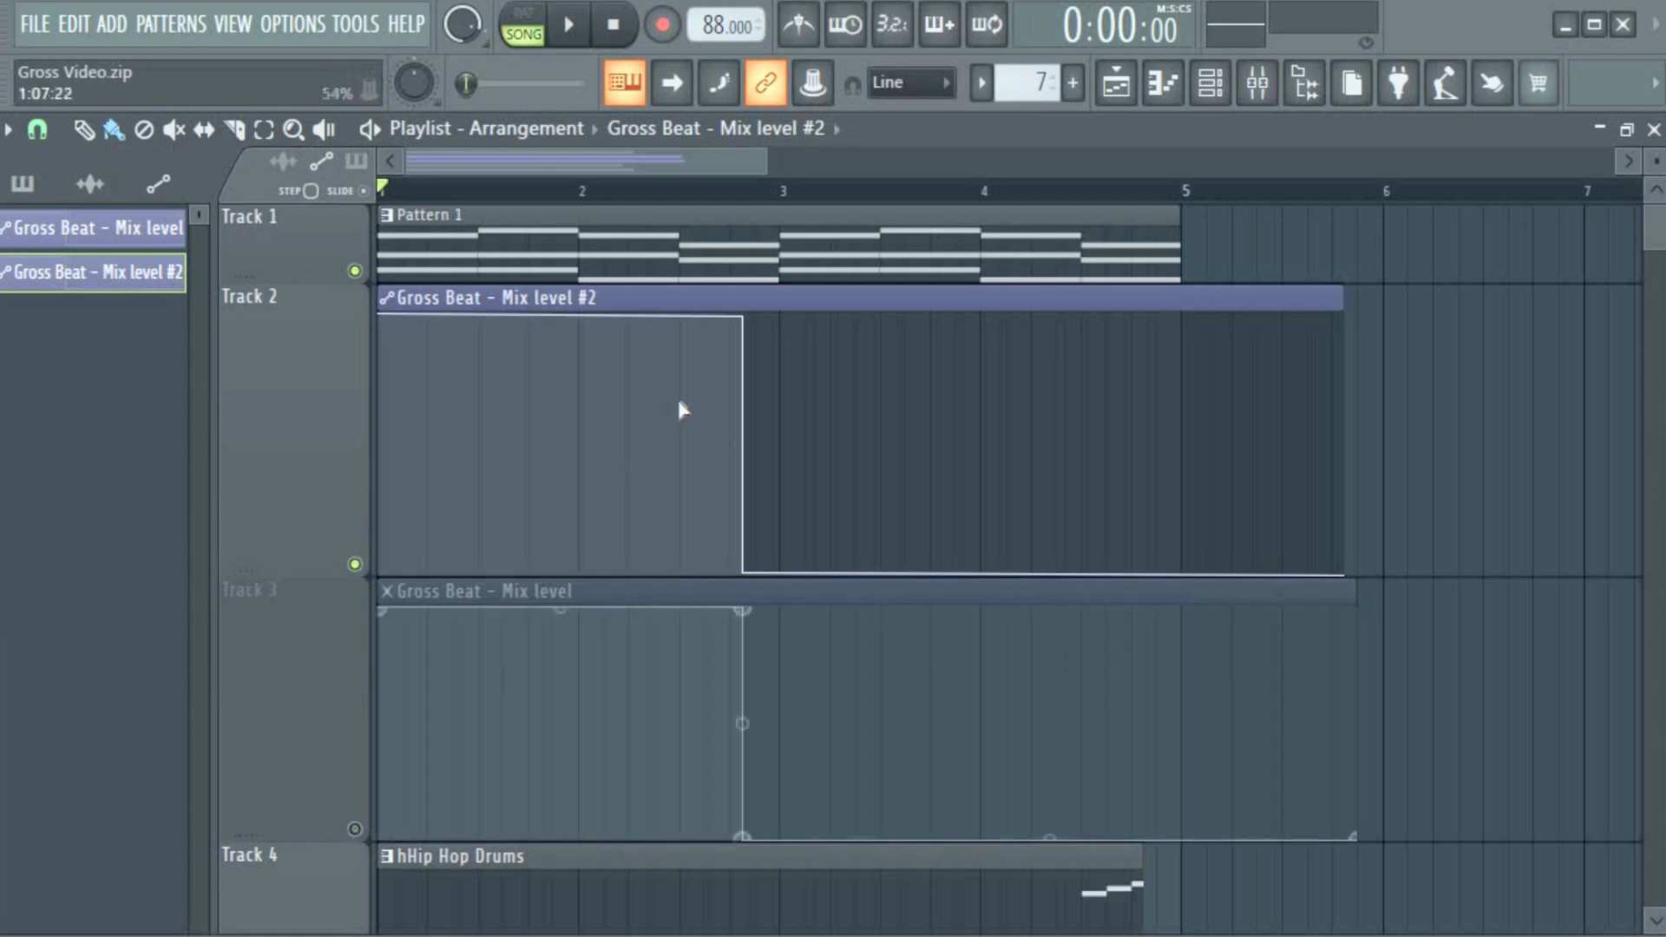
Step: Reshape the Mix level #2 automation into a gradual slope reaching zero around mid bar 3, and check the Gross Beat mix level in the mixer
drag(745, 319, 791, 518)
scroll(655, 350, down, 1)
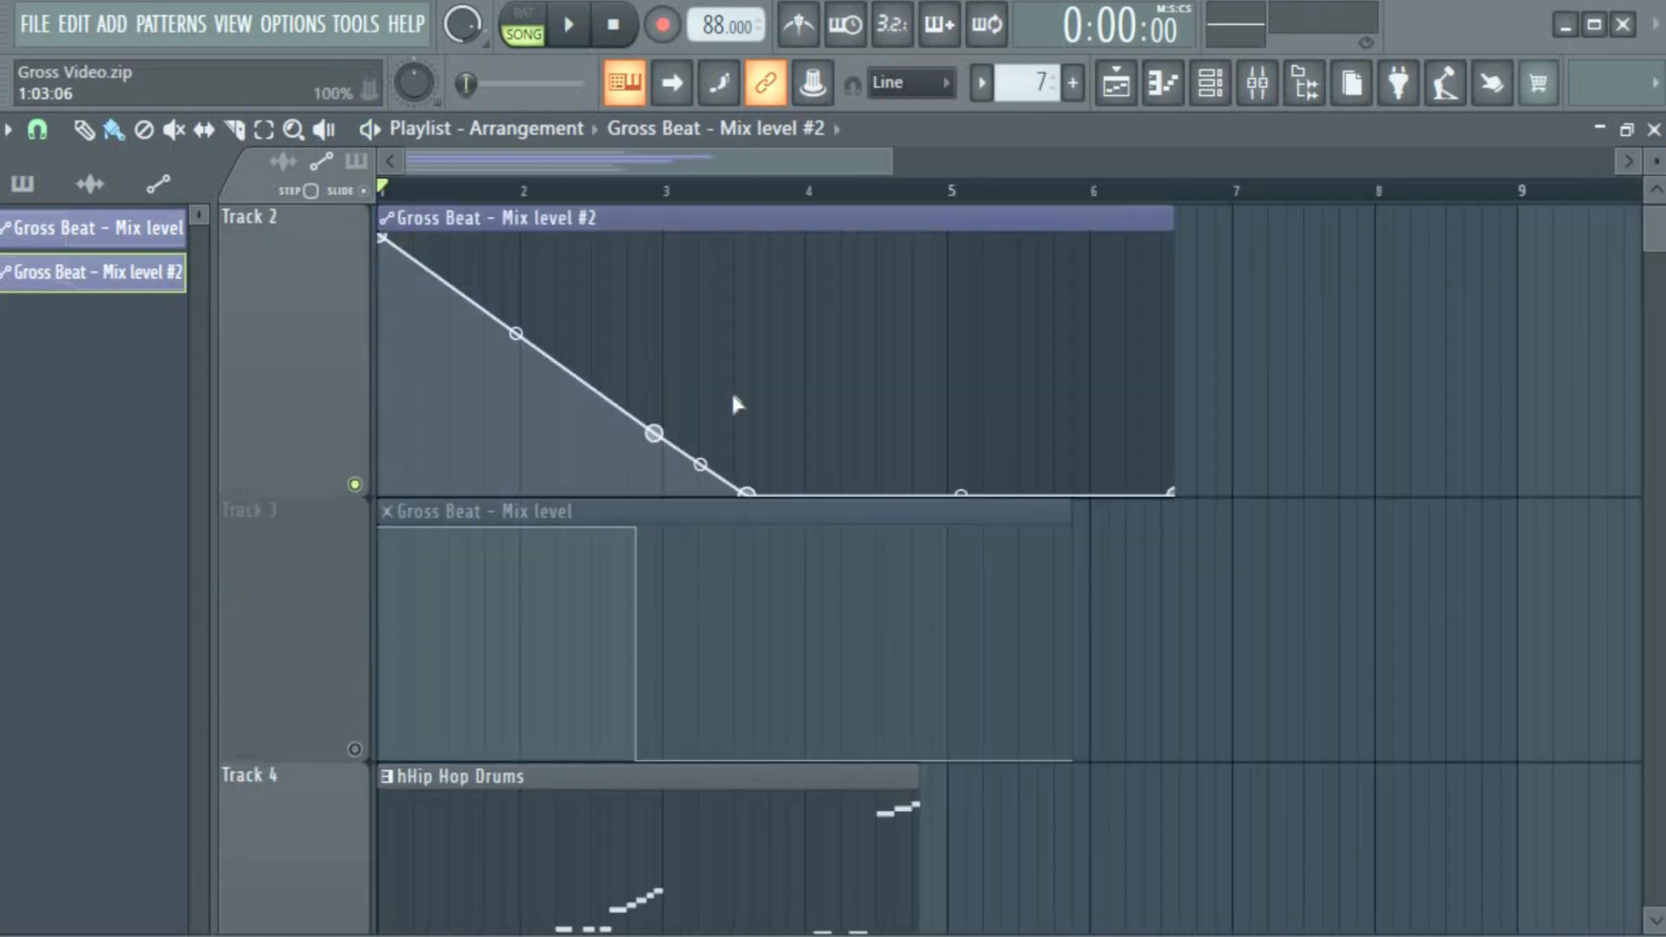
click(1258, 82)
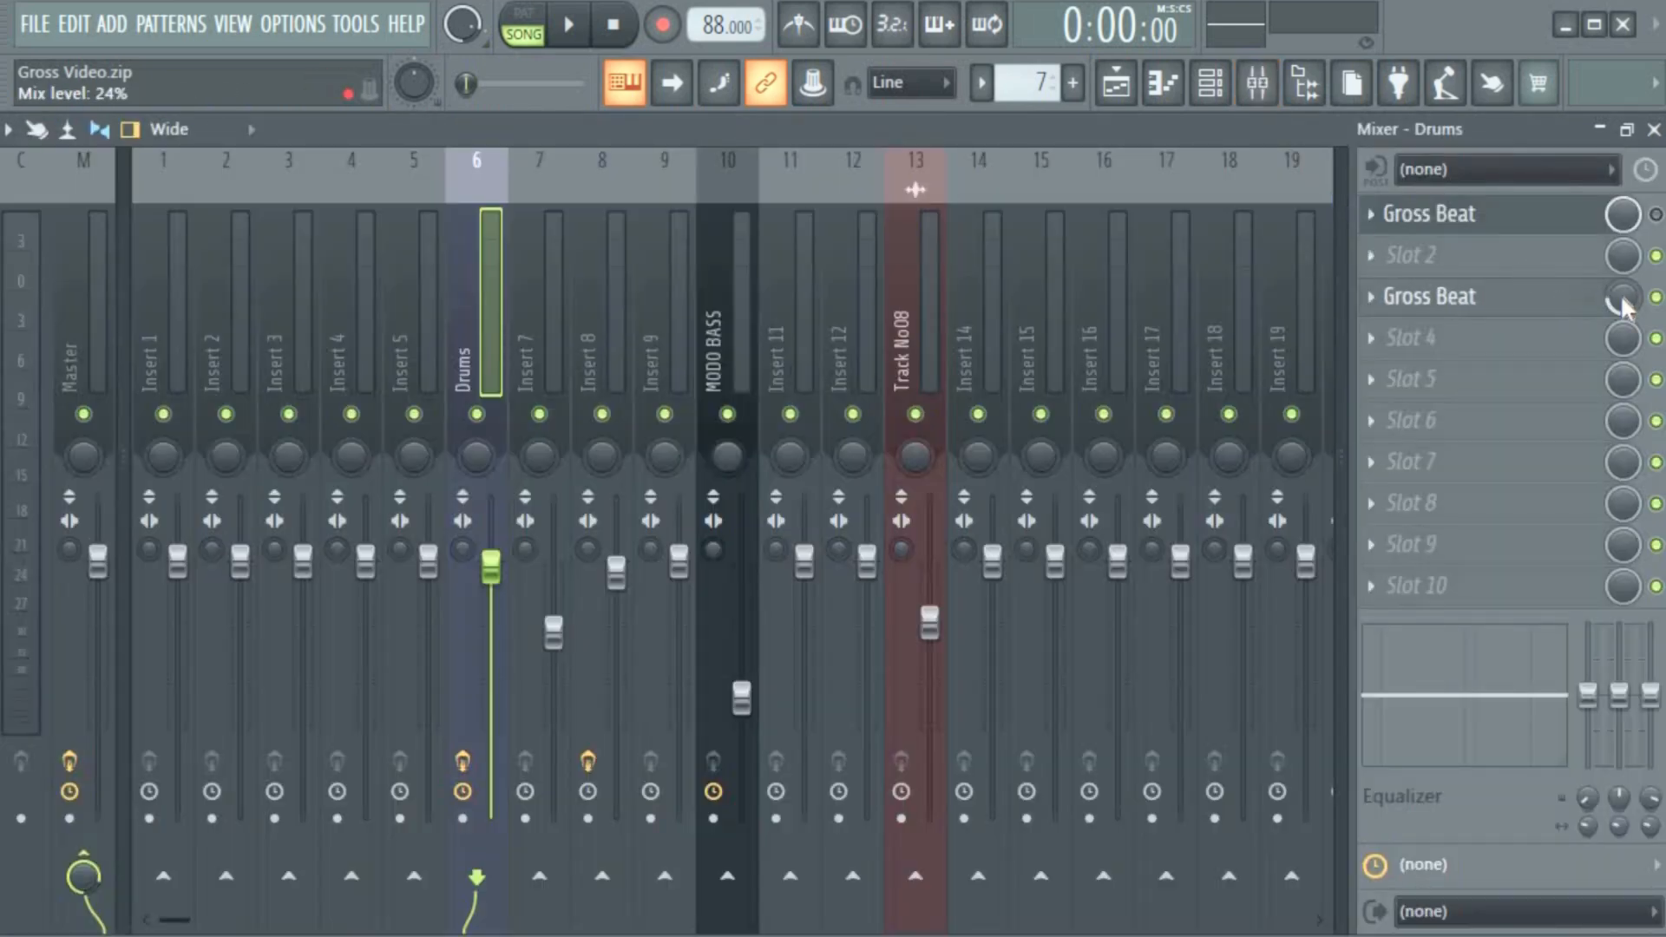
key(space)
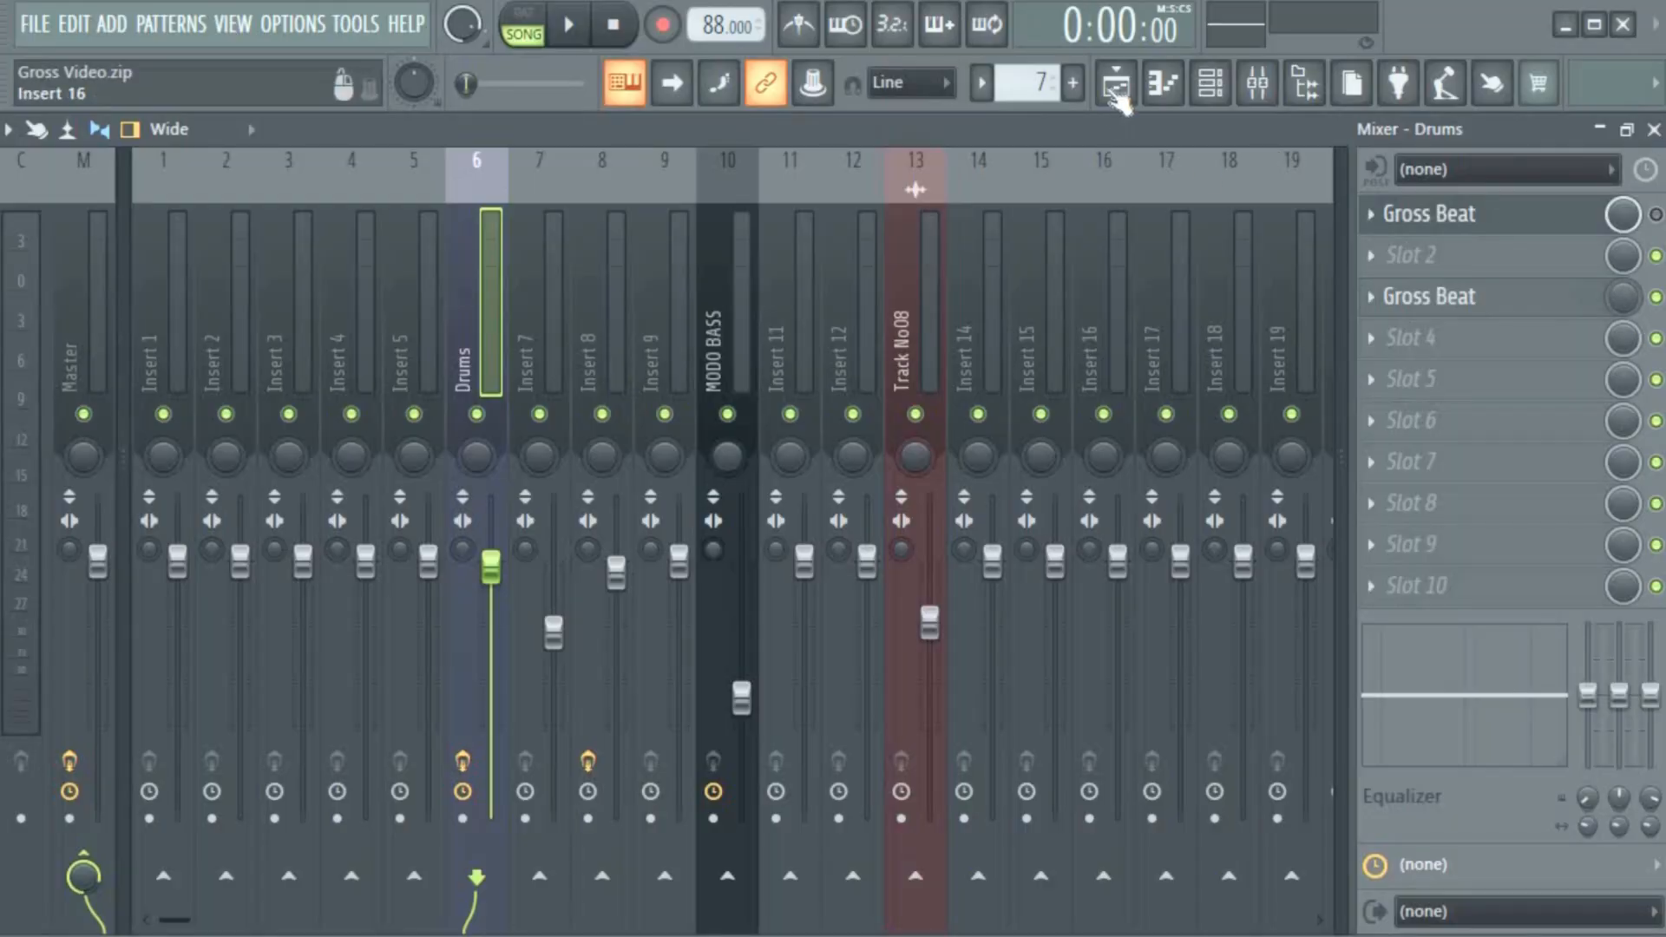
Step: Stretch the Mix level #2 automation's downward slope to reach zero around the middle of bar 4, and audition it
click(1117, 84)
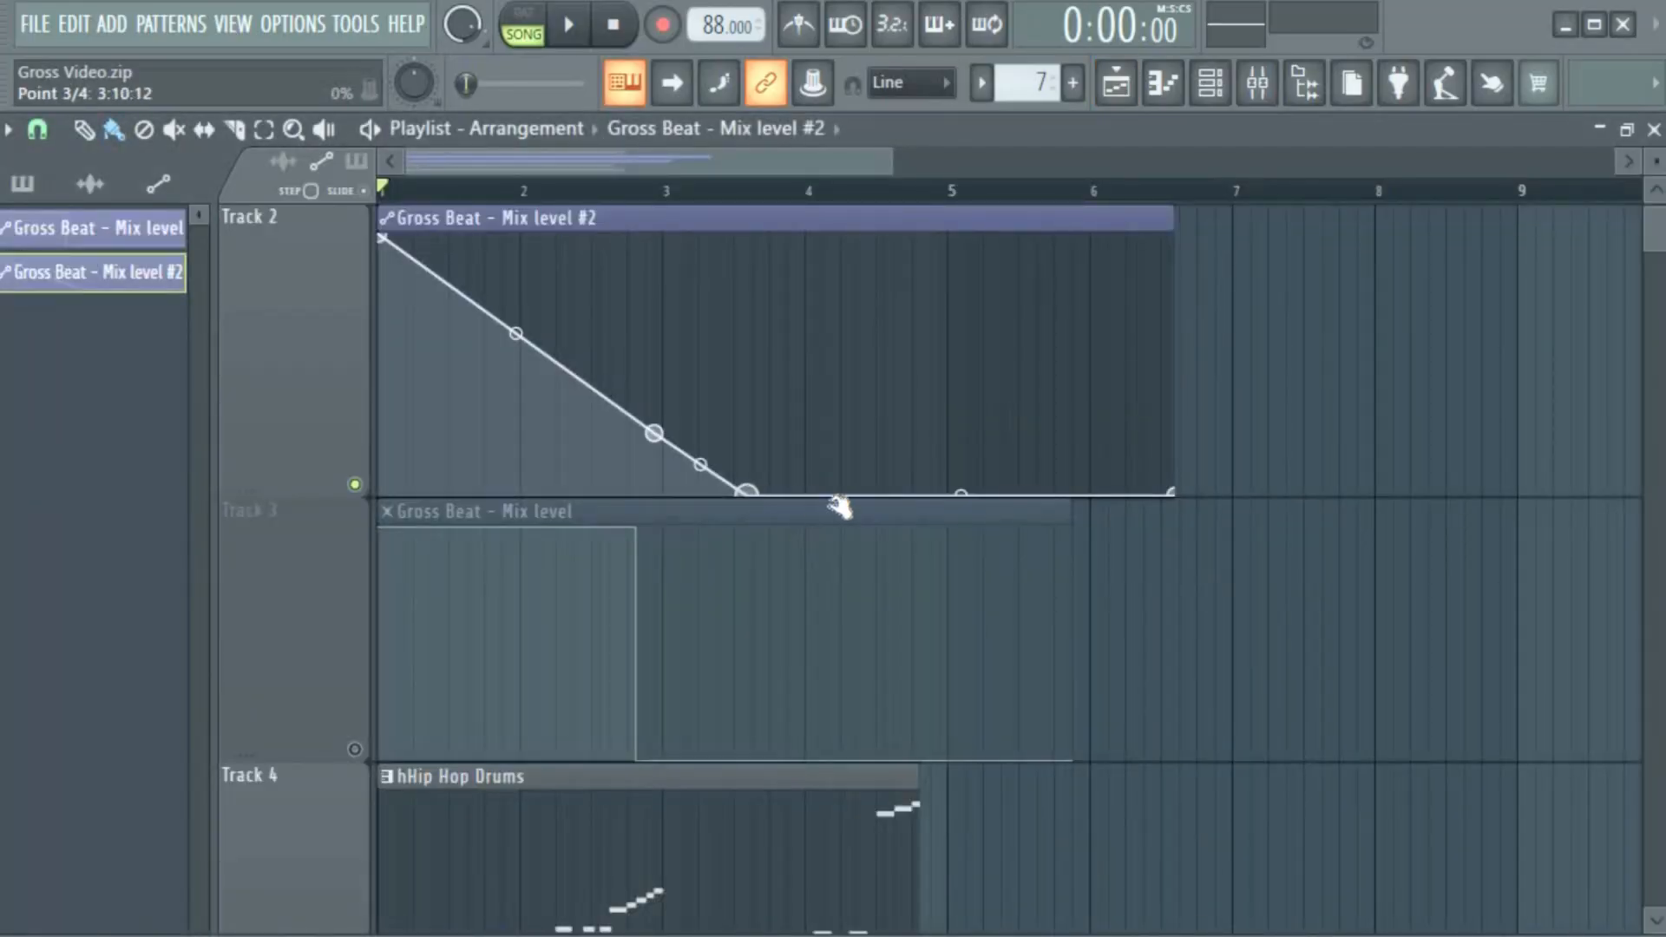
drag(839, 507, 838, 509)
drag(657, 433, 693, 410)
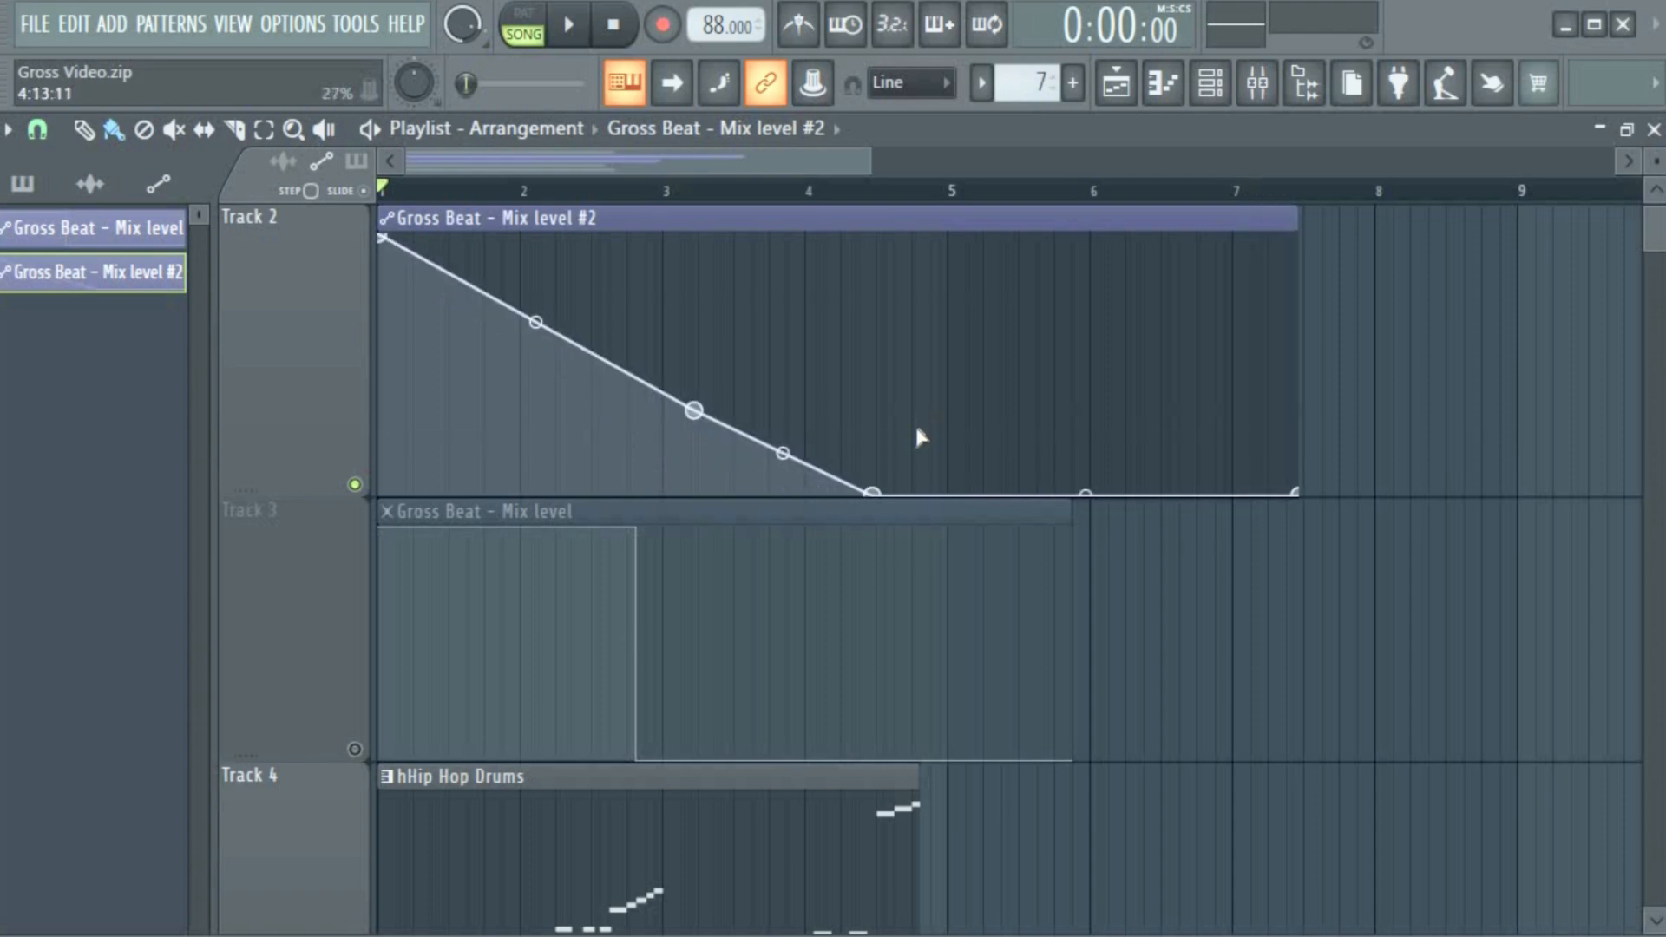
key(space)
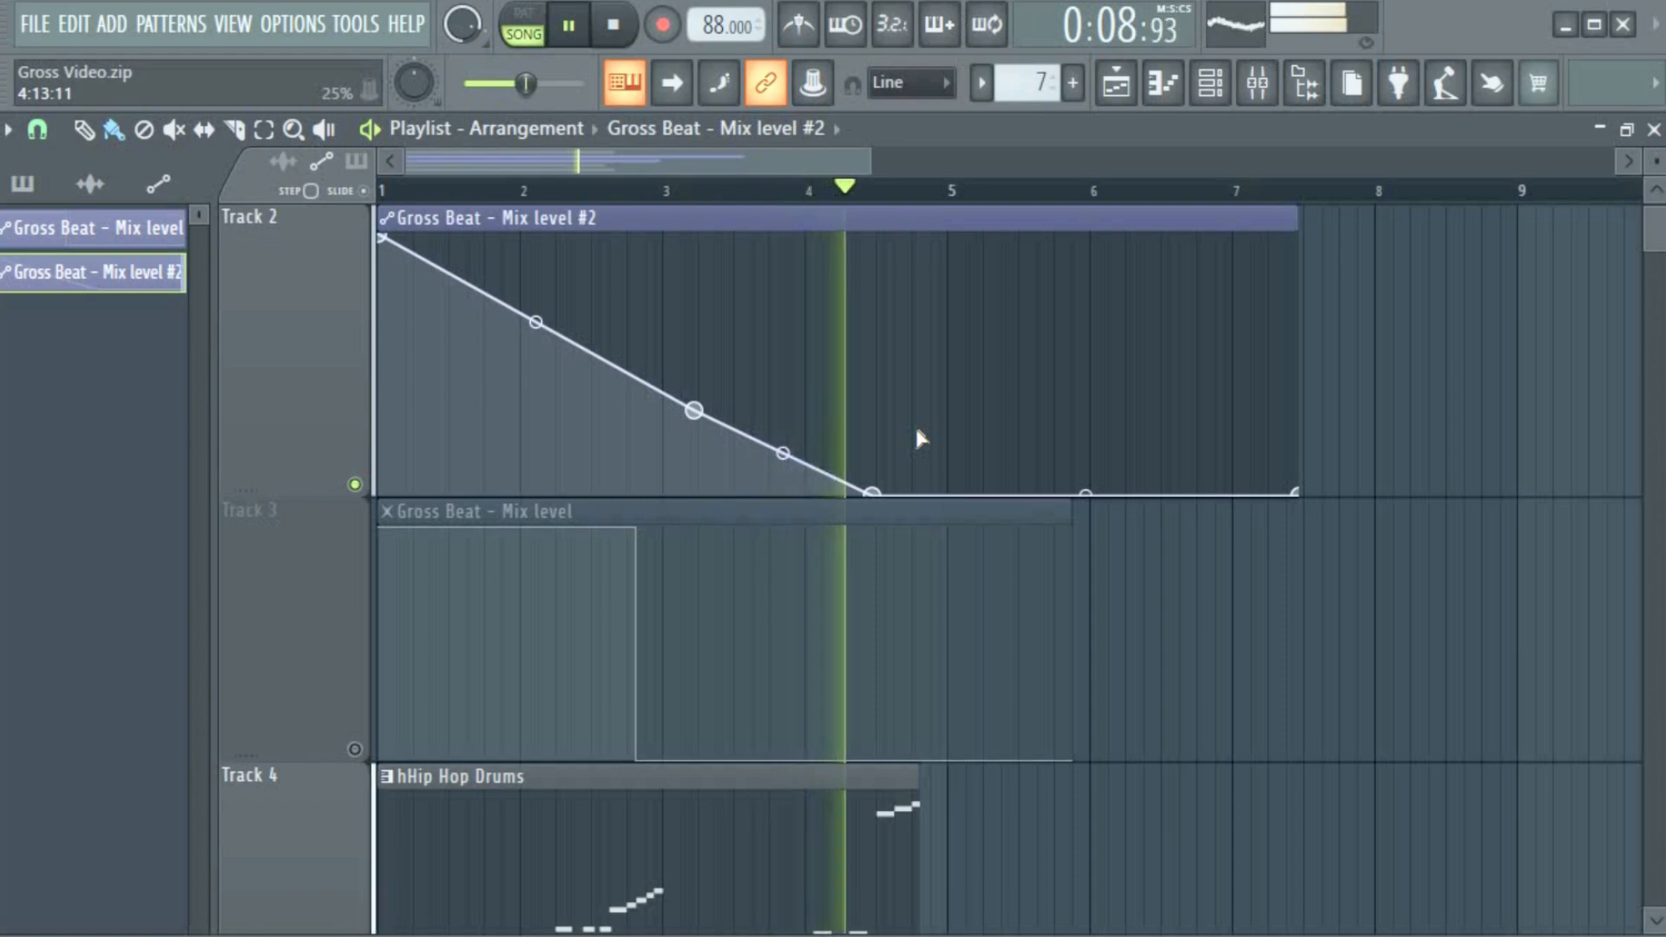
key(space)
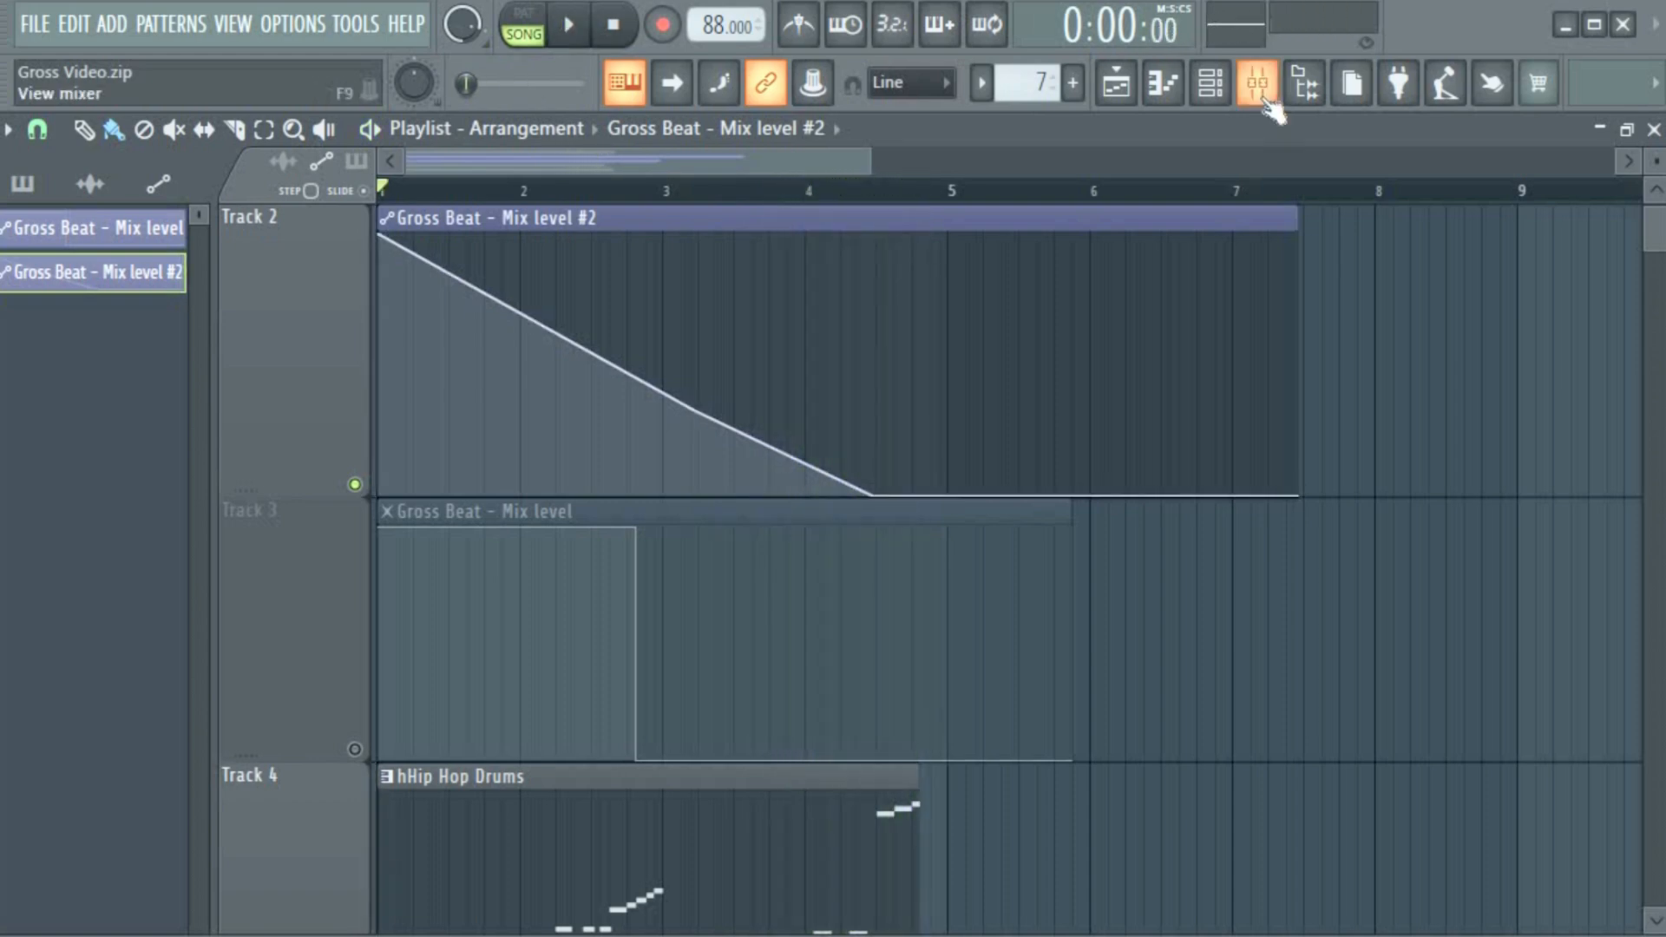
Step: Open the Gross Beat in slot 2 of the Master track and move its window higher to show the controls
click(1258, 83)
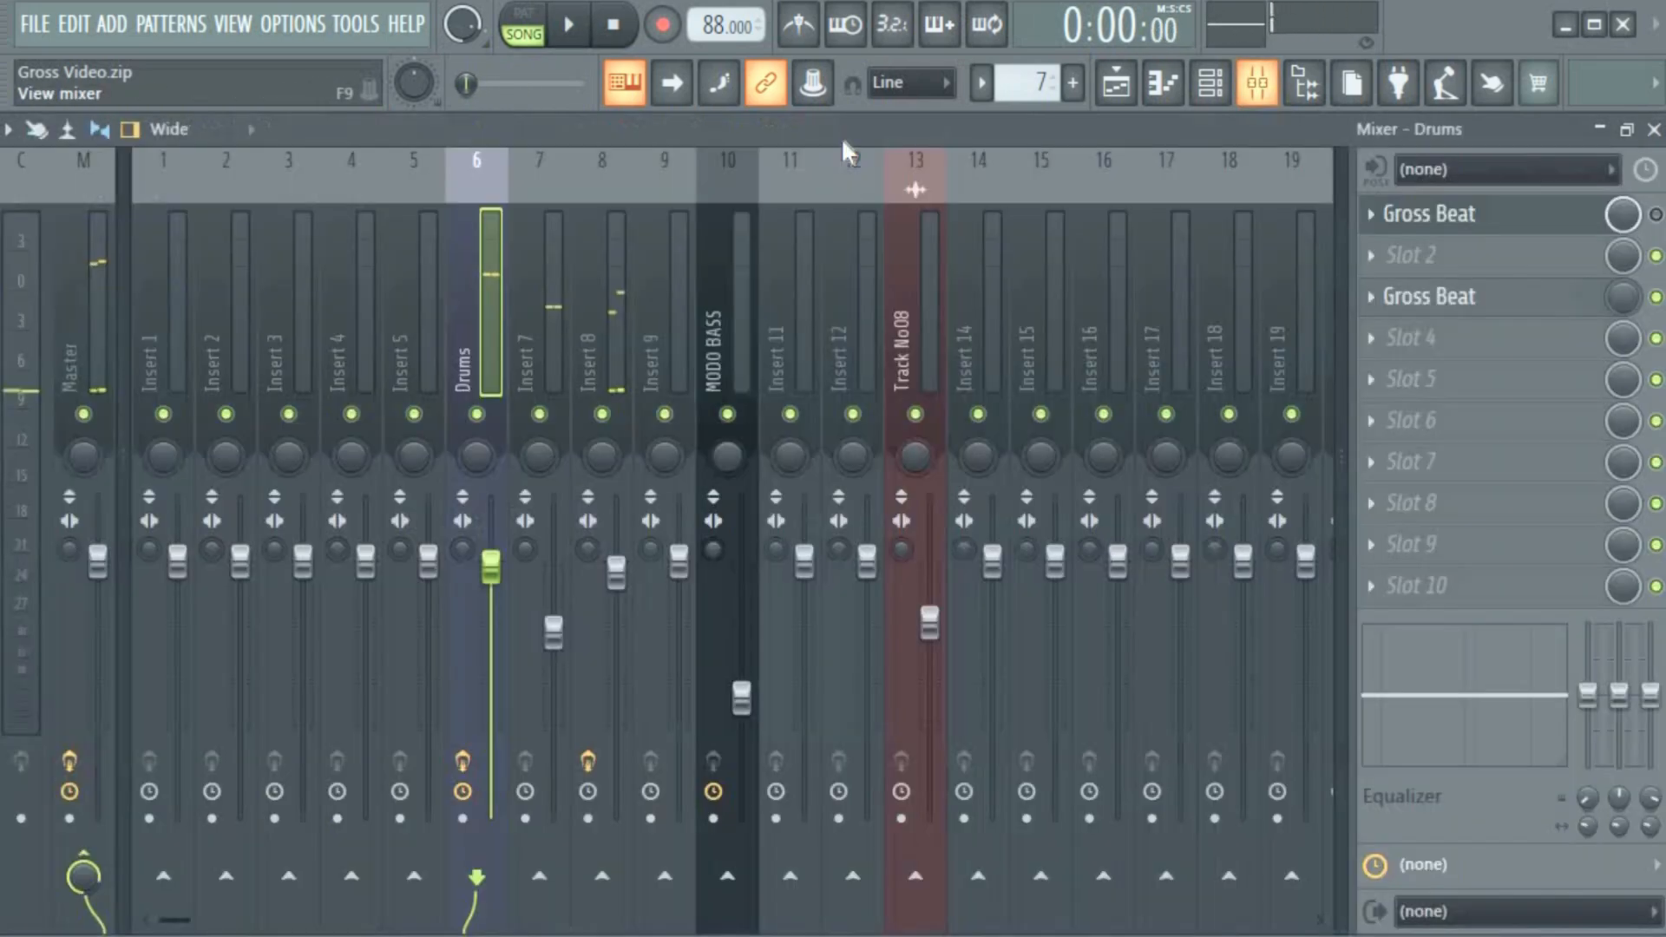
click(98, 312)
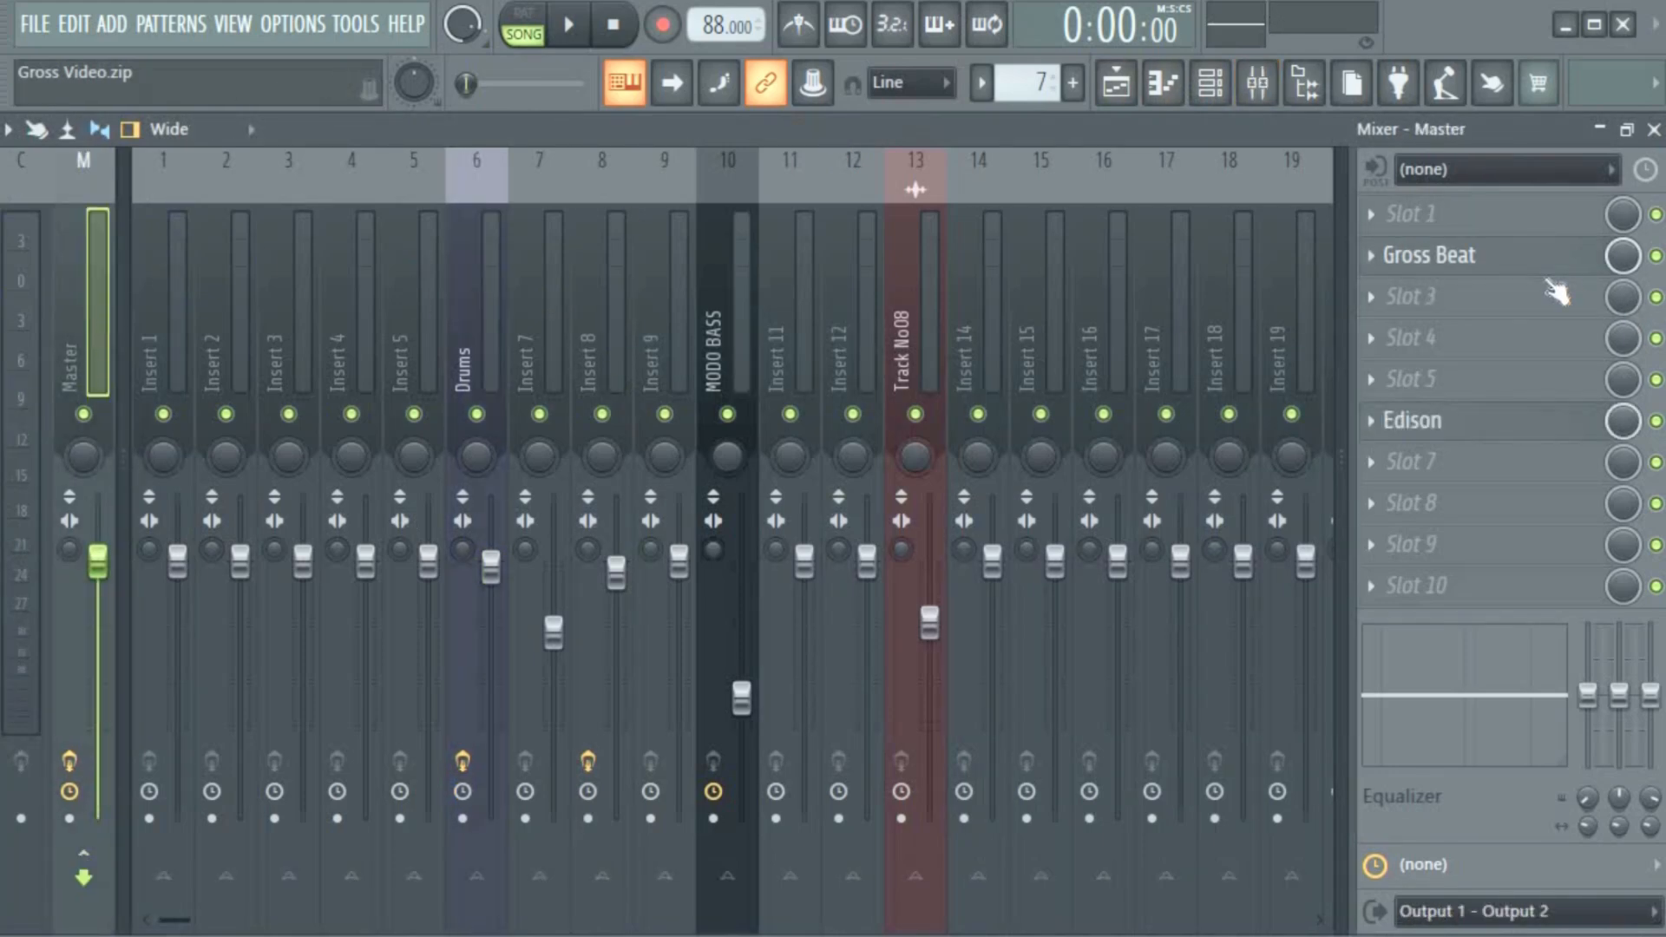
click(1472, 257)
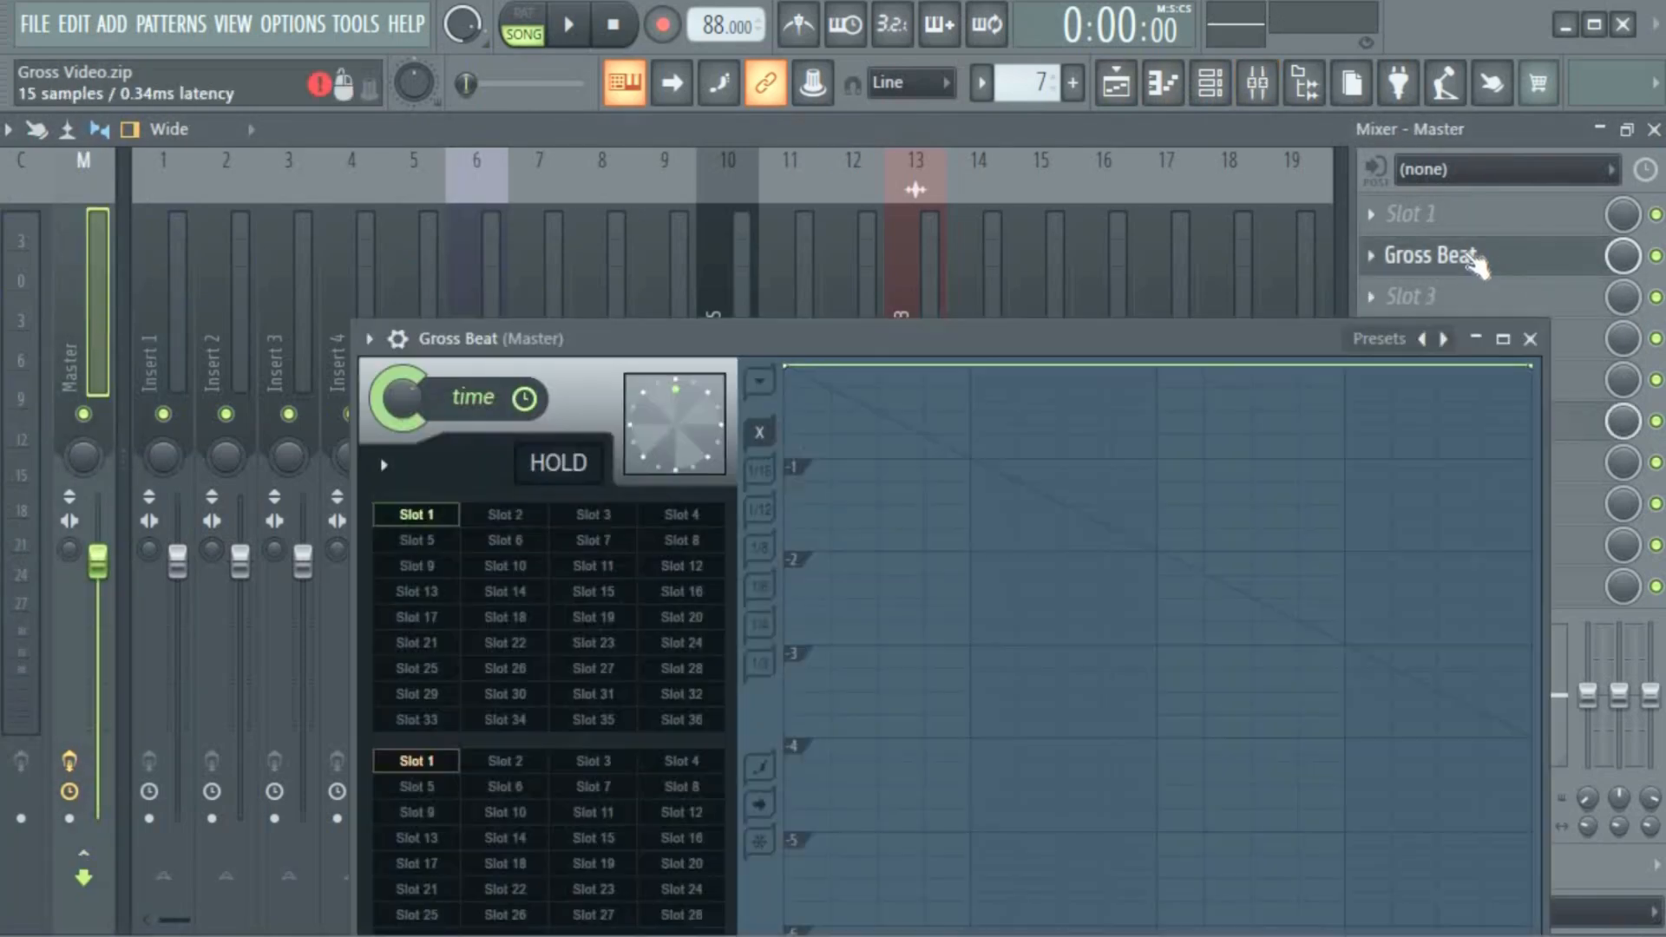
drag(1064, 340, 1086, 158)
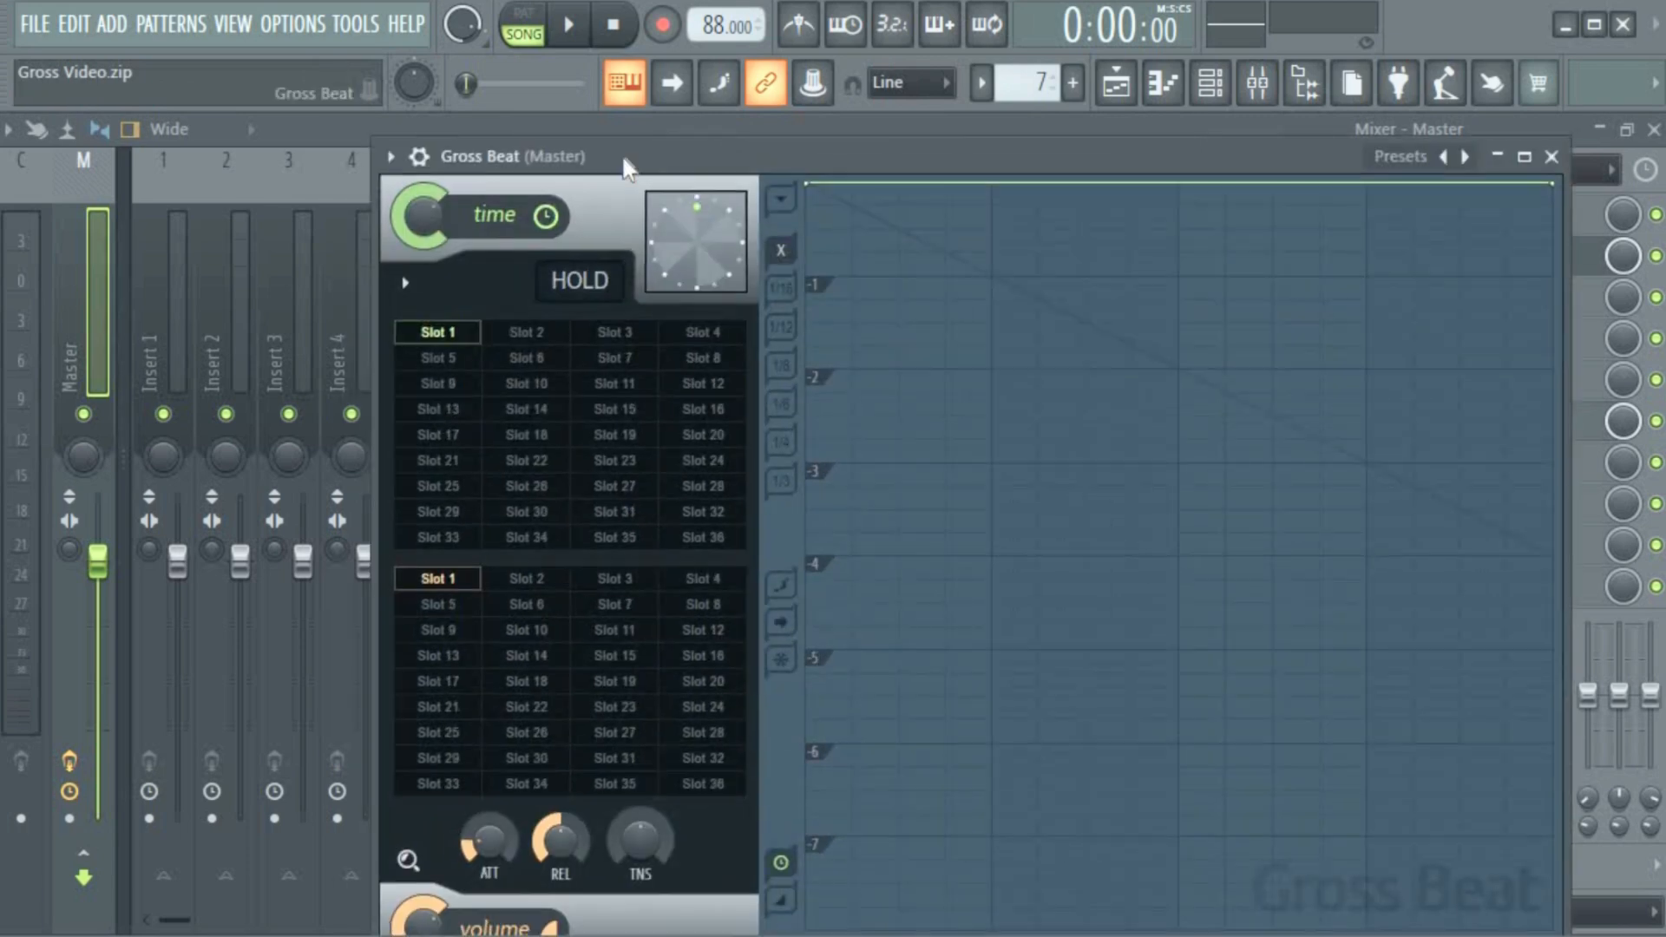
Step: Load the Stutter preset in the Master track's Gross Beat and activate the Stut time pattern
click(390, 158)
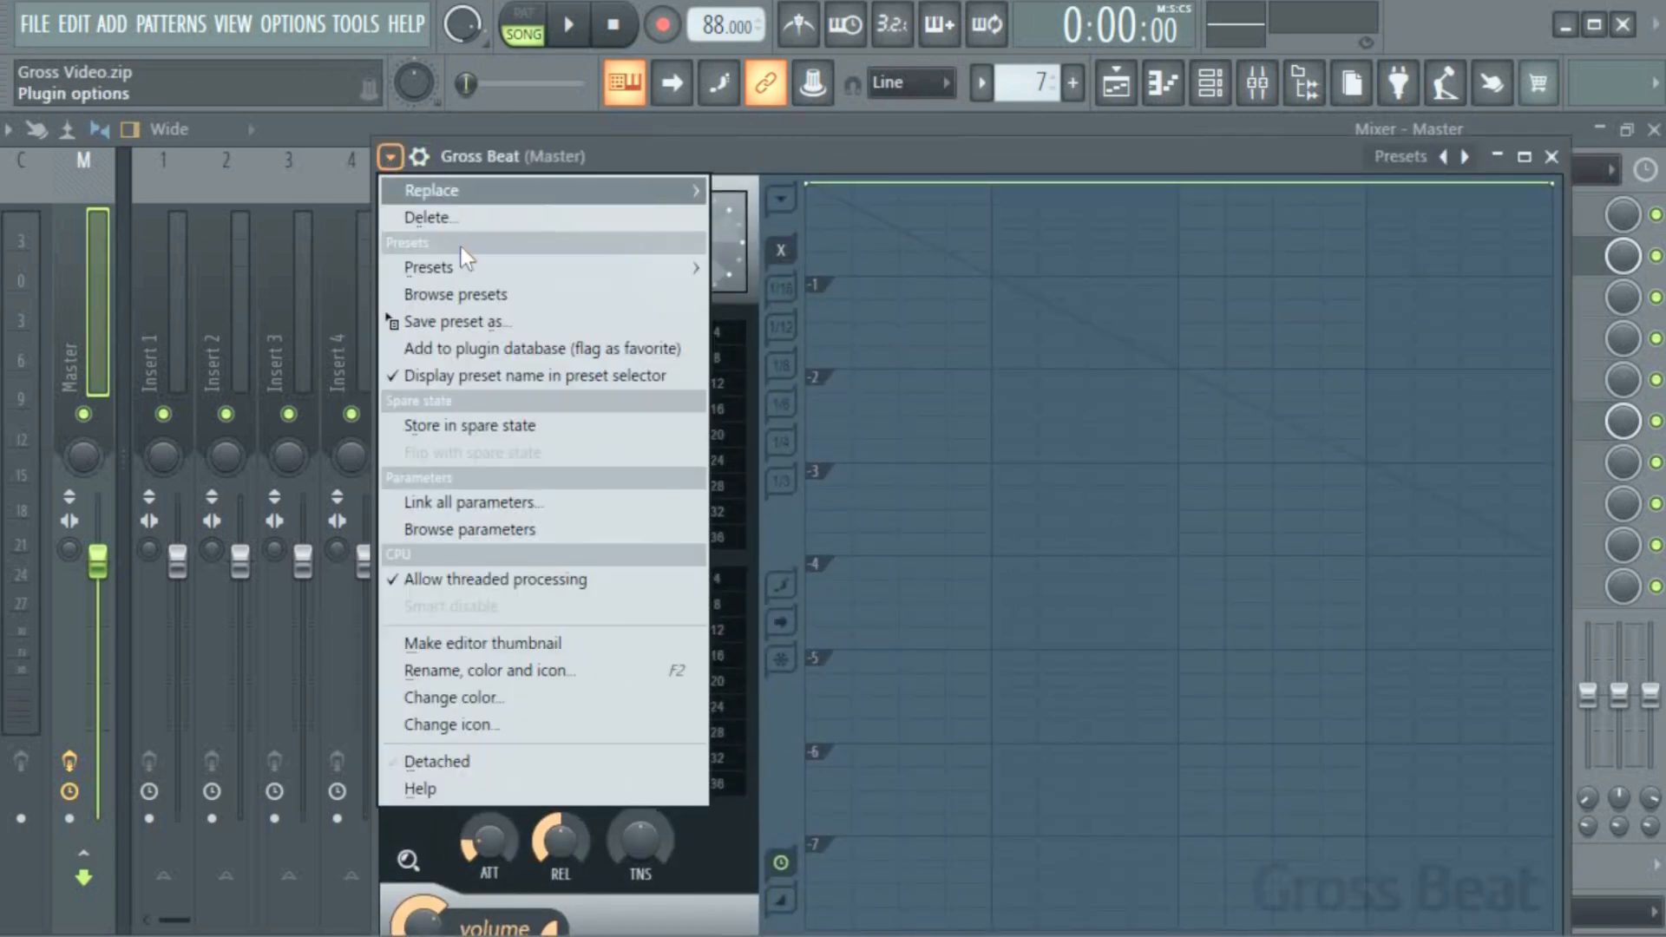
mouse_move(595, 268)
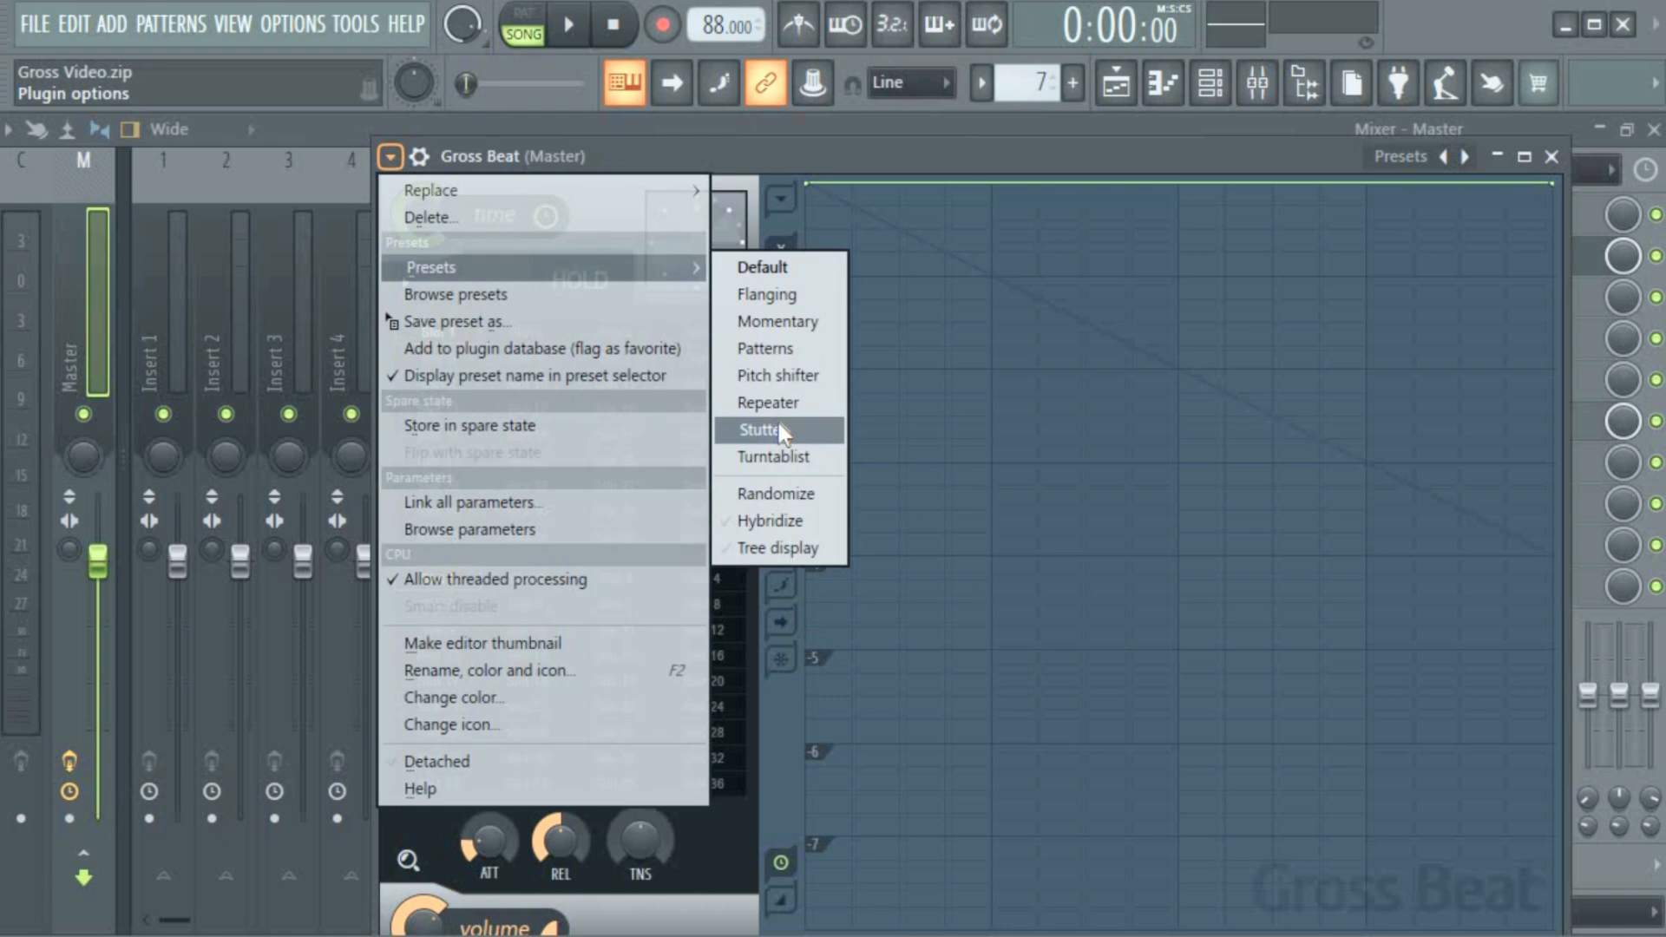
click(778, 423)
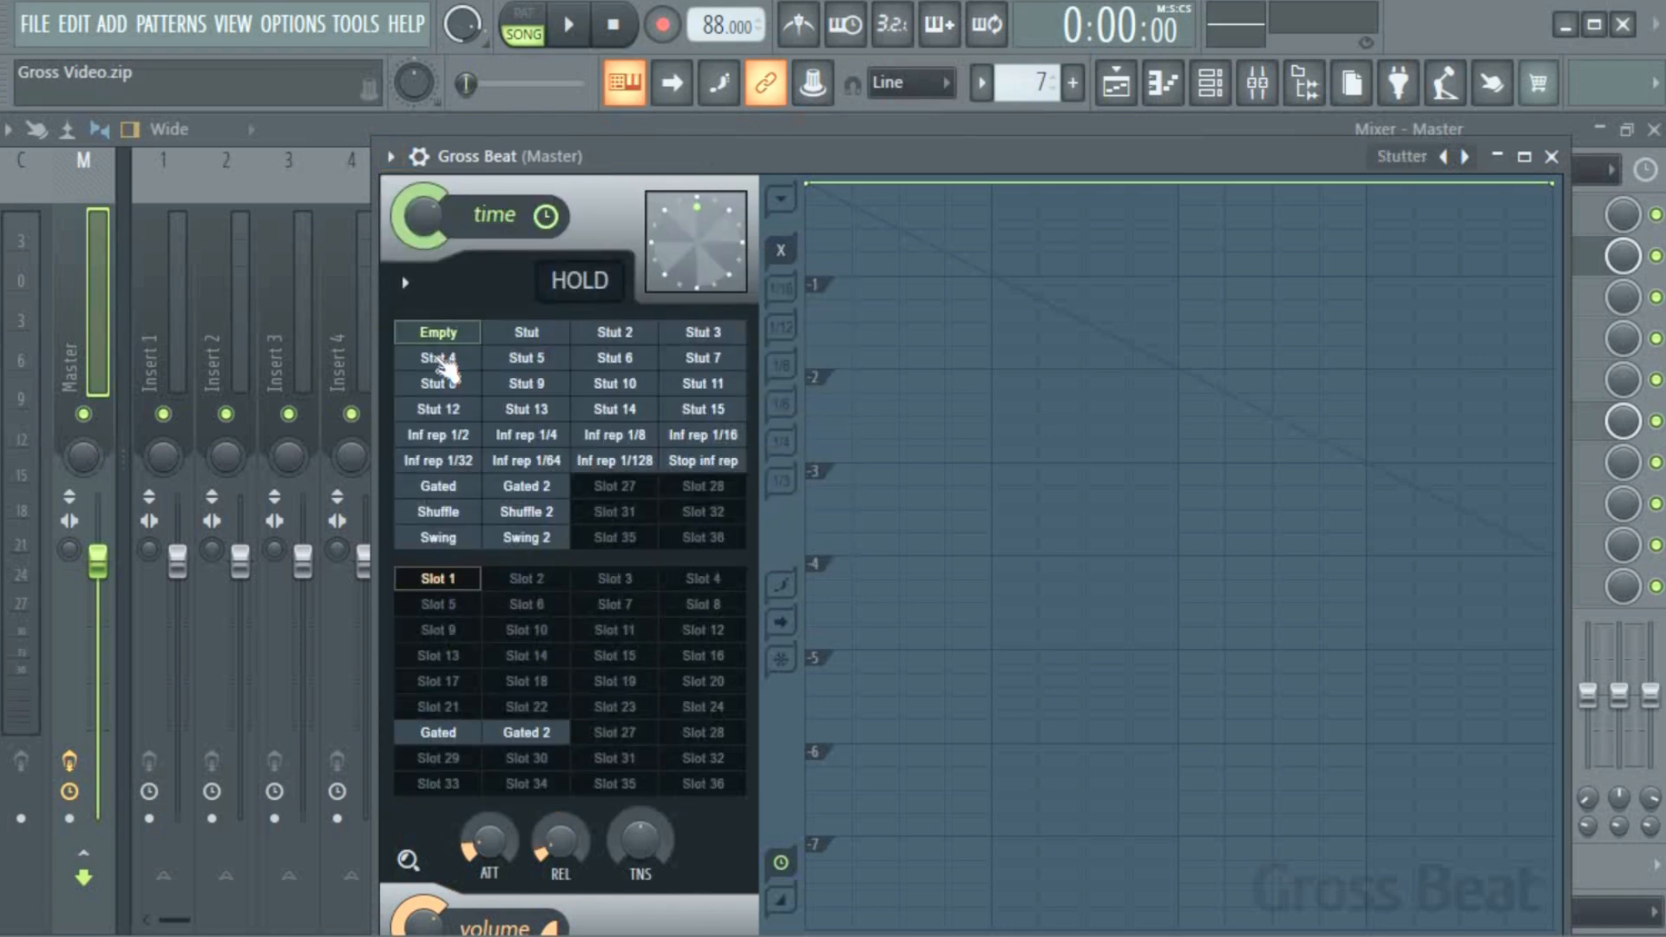
click(525, 334)
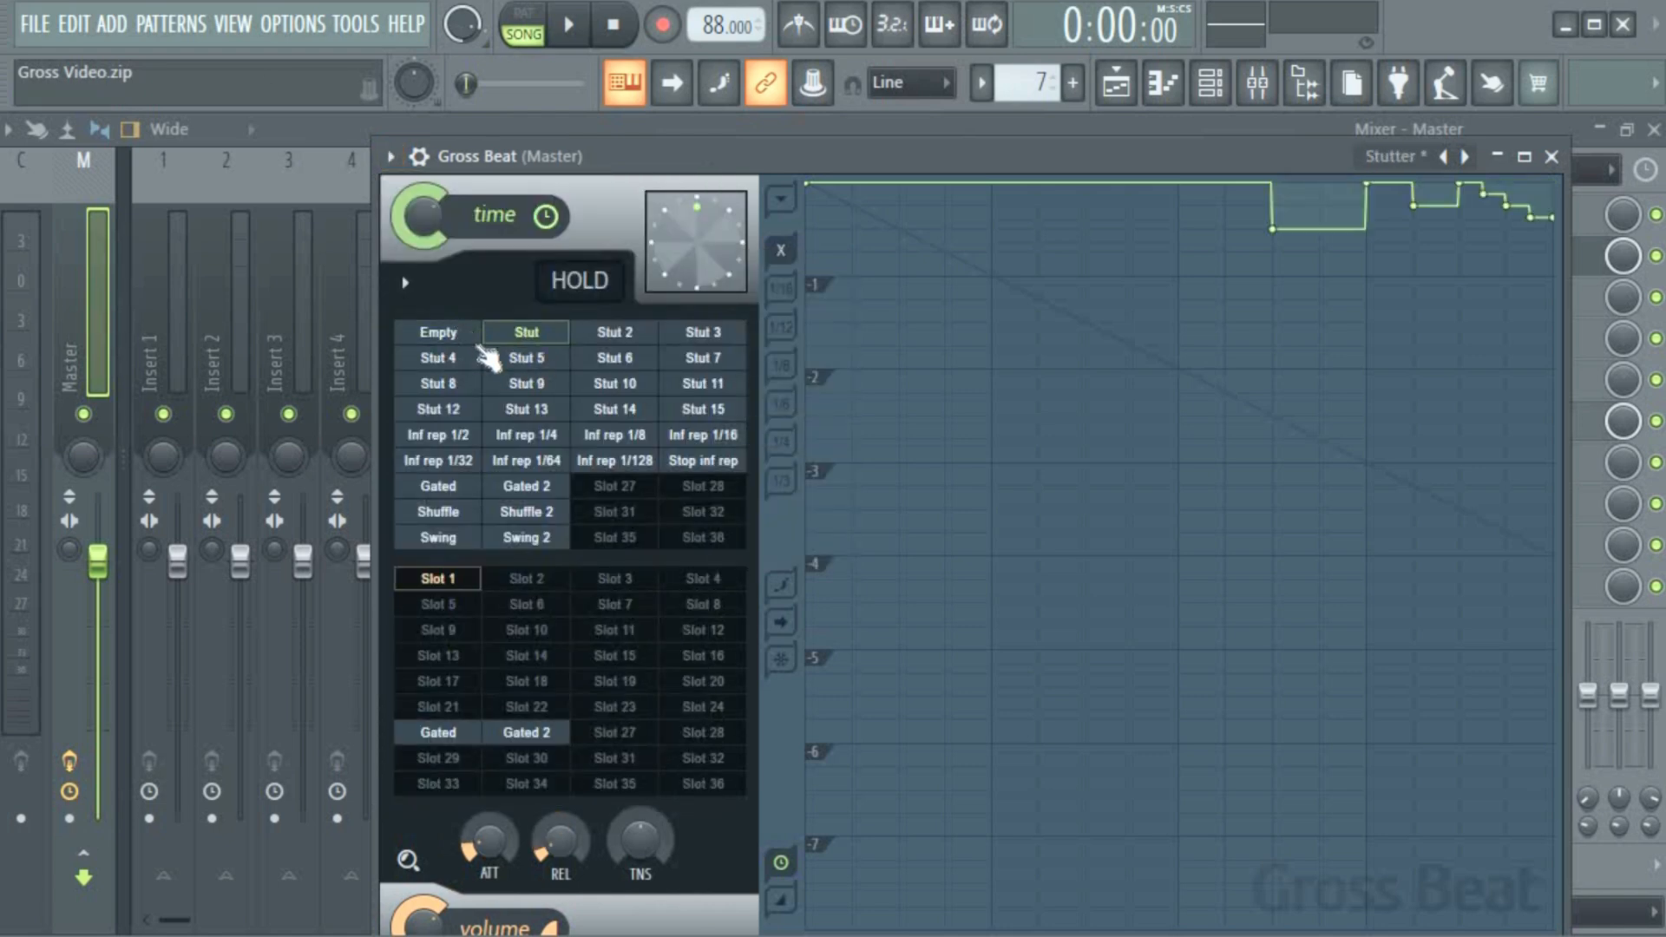
Step: Audition the Stut time pattern on the Master track twice, moving the Gross Beat window to reveal the mixer, and close it
drag(1014, 155, 923, 248)
key(space)
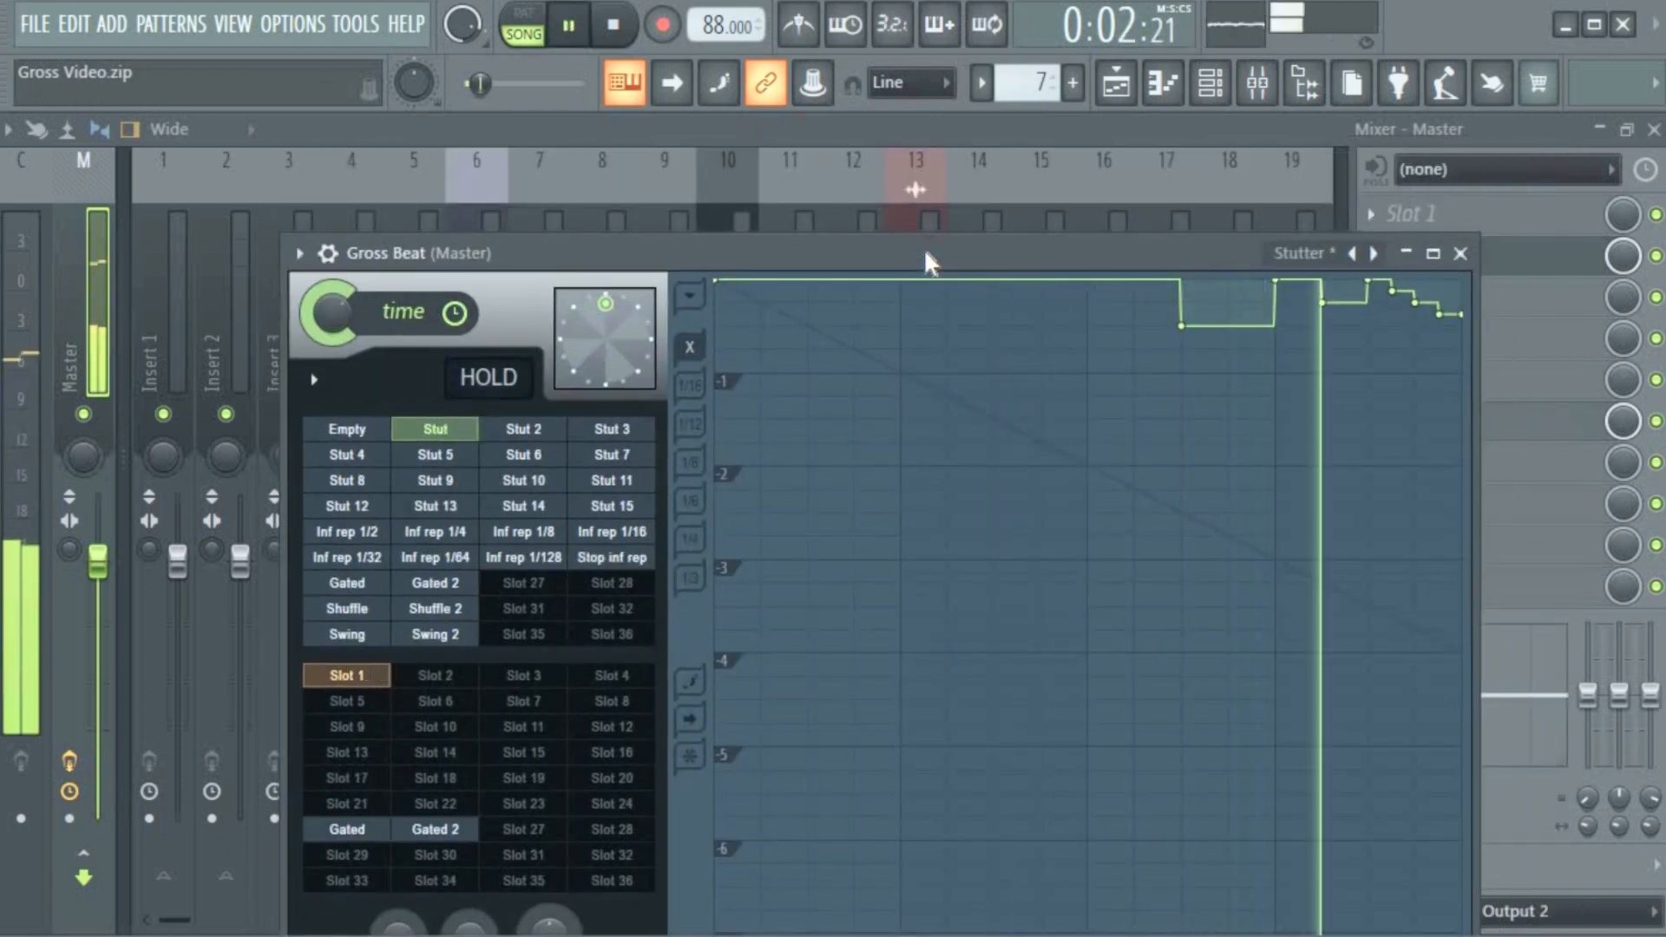
key(space)
drag(924, 248, 878, 373)
key(space)
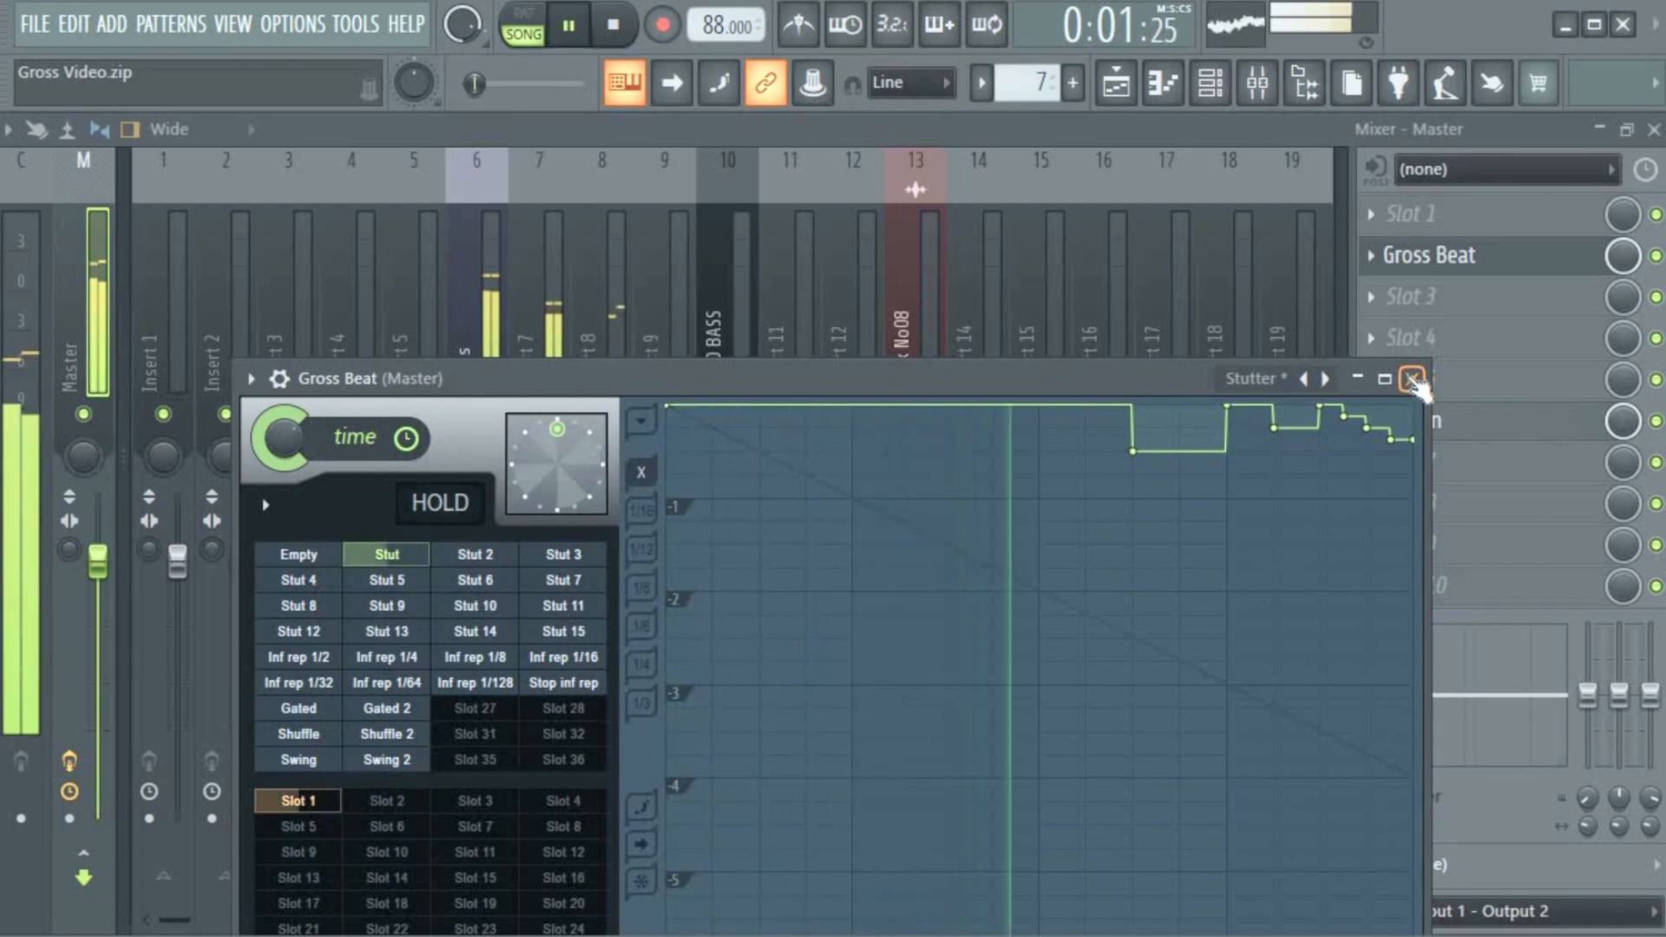
key(space)
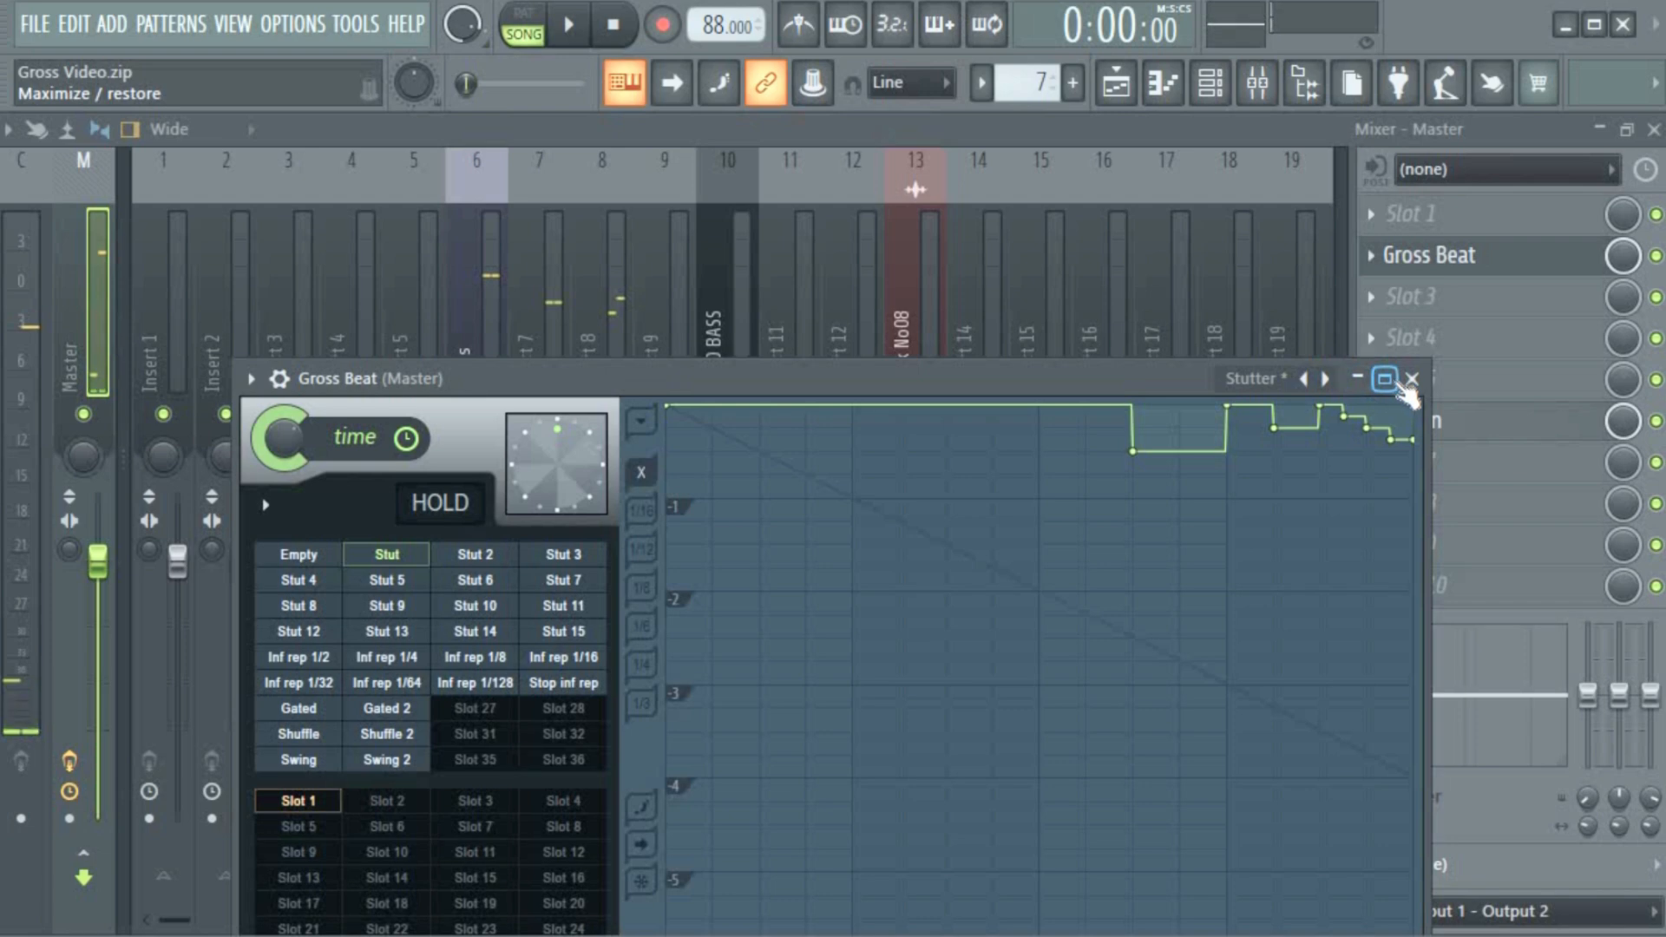
drag(896, 380, 951, 314)
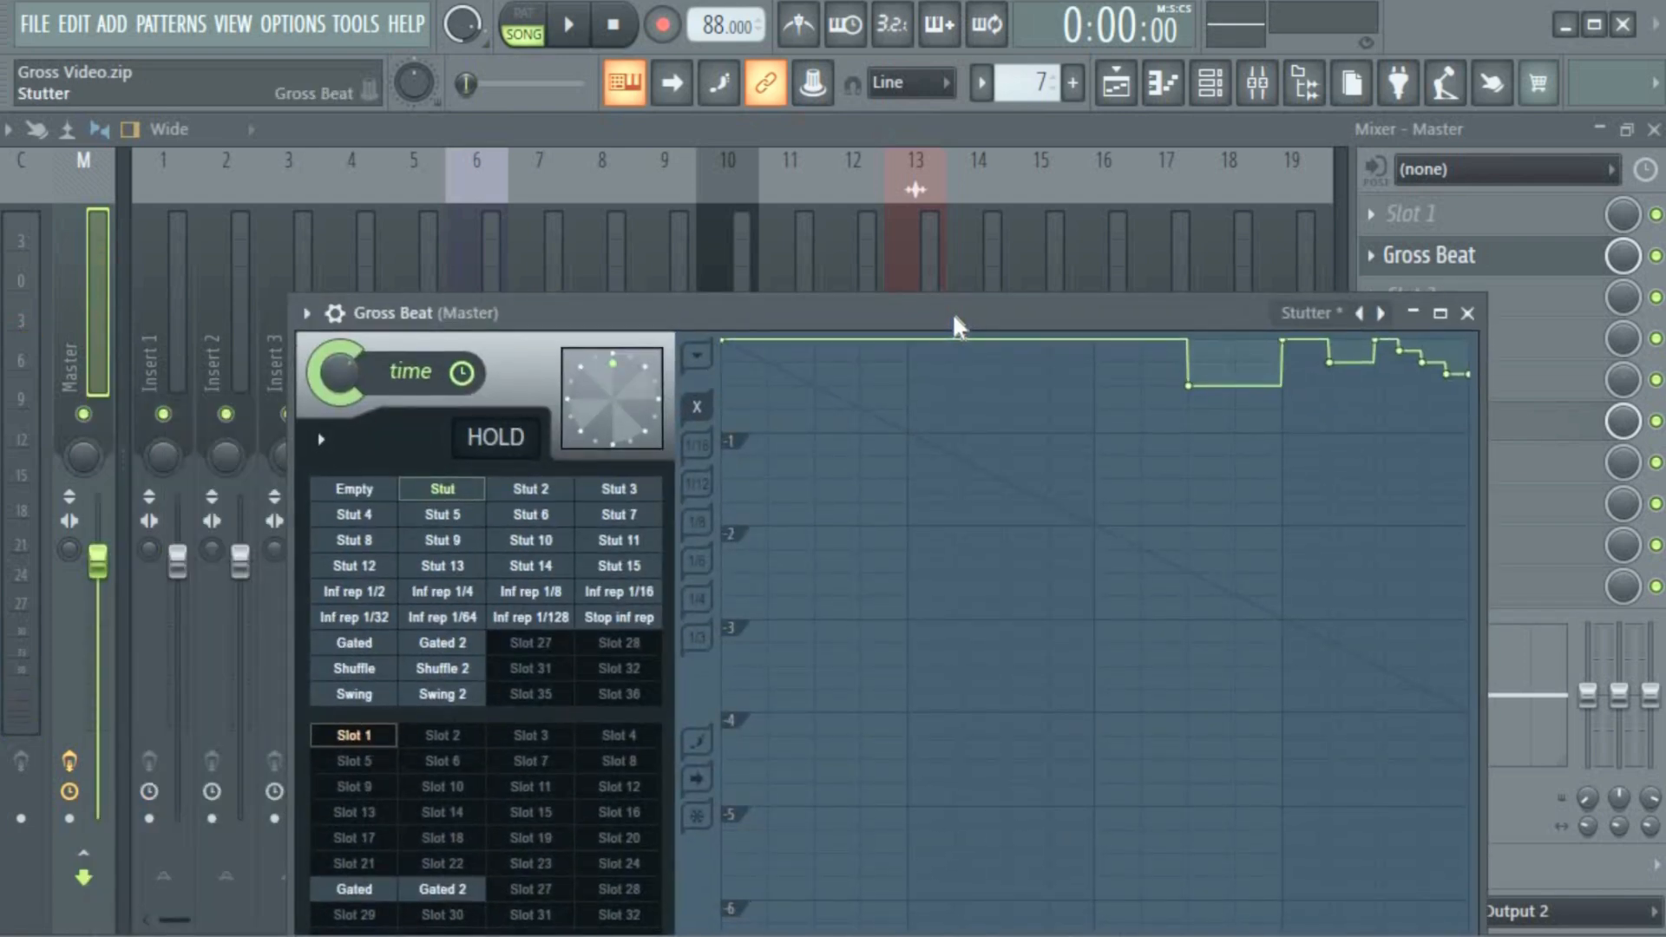
click(1467, 314)
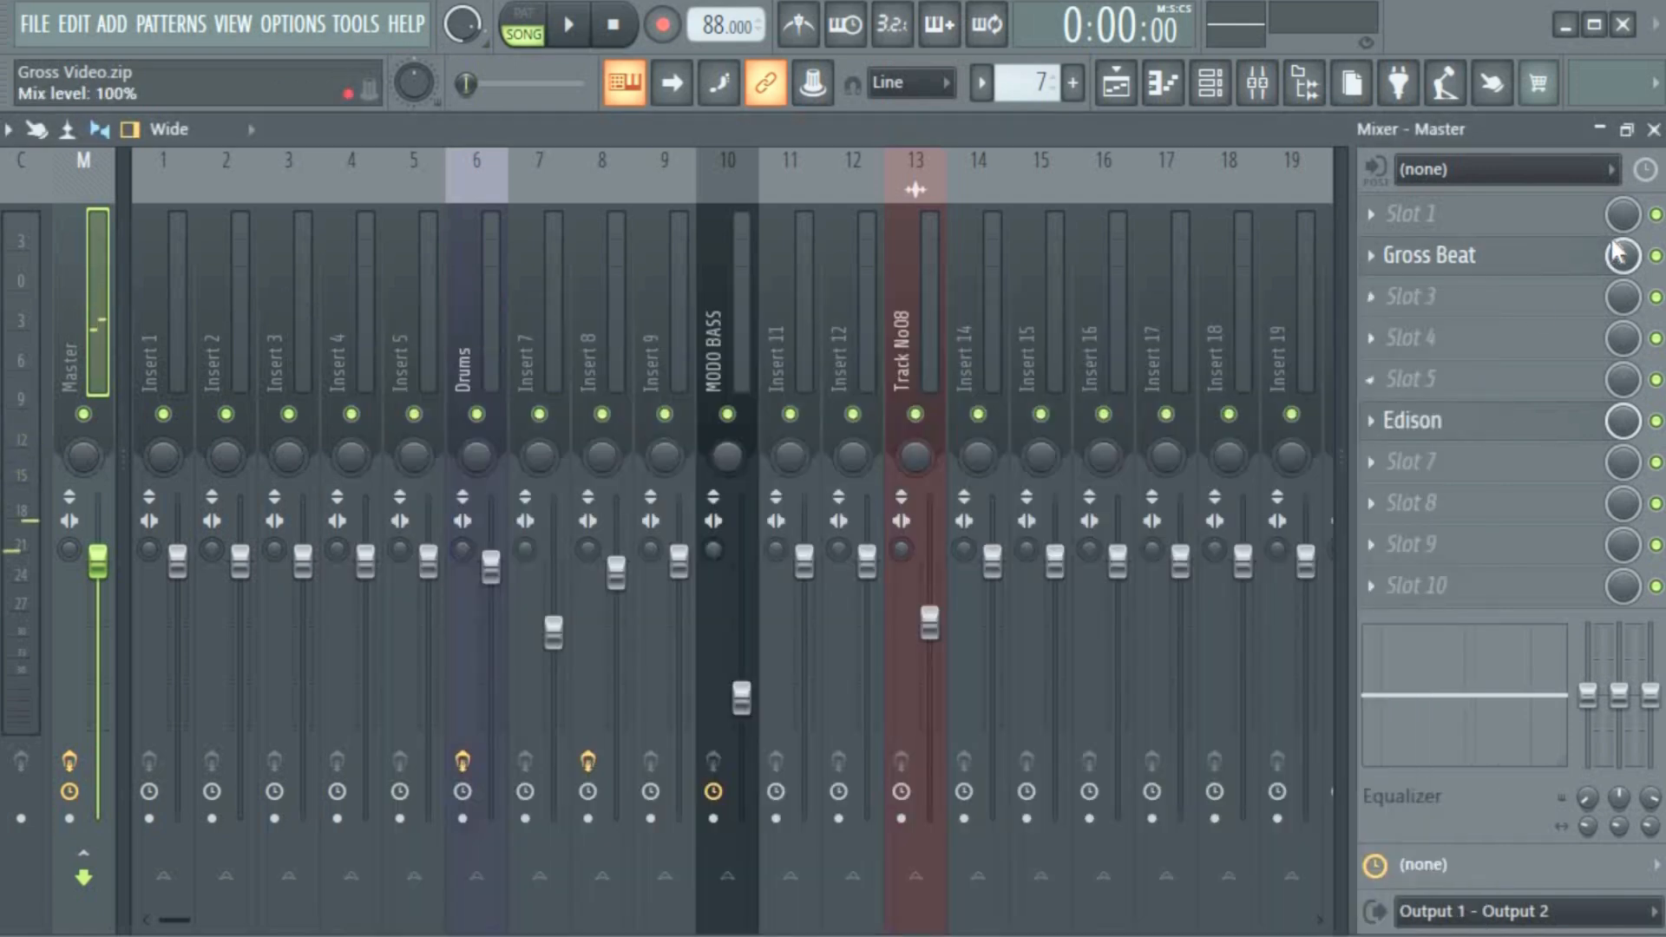
Step: Open the Gross Beat in slot 1 of Insert 8 and load its Stutter preset
click(601, 330)
click(1525, 227)
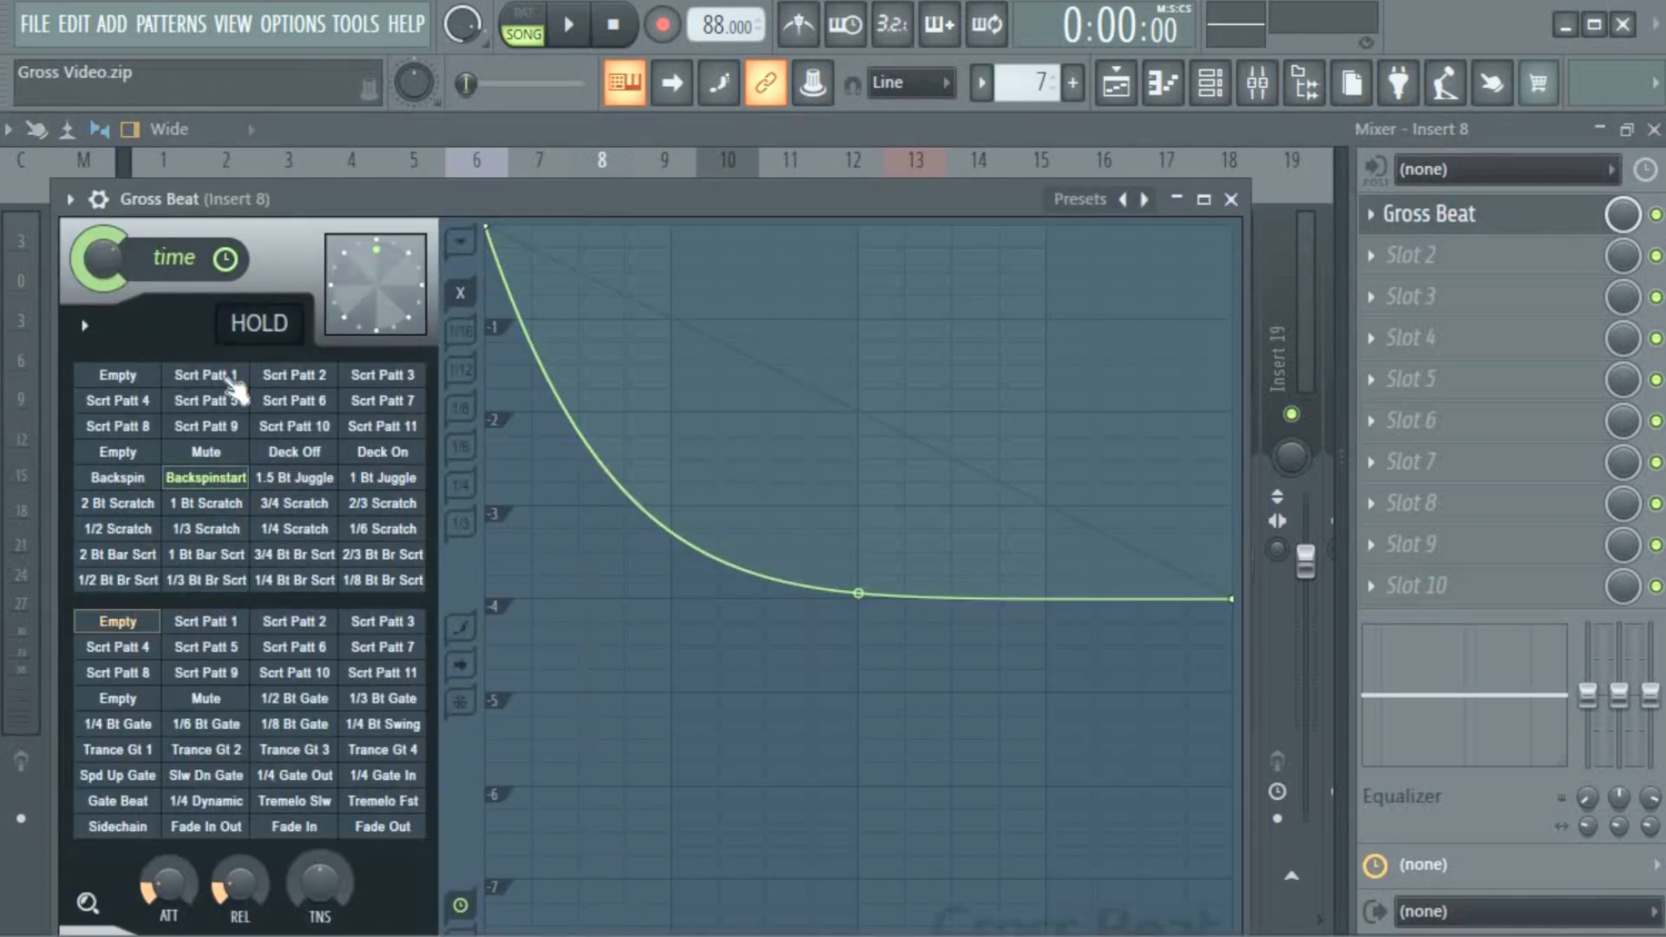
click(69, 200)
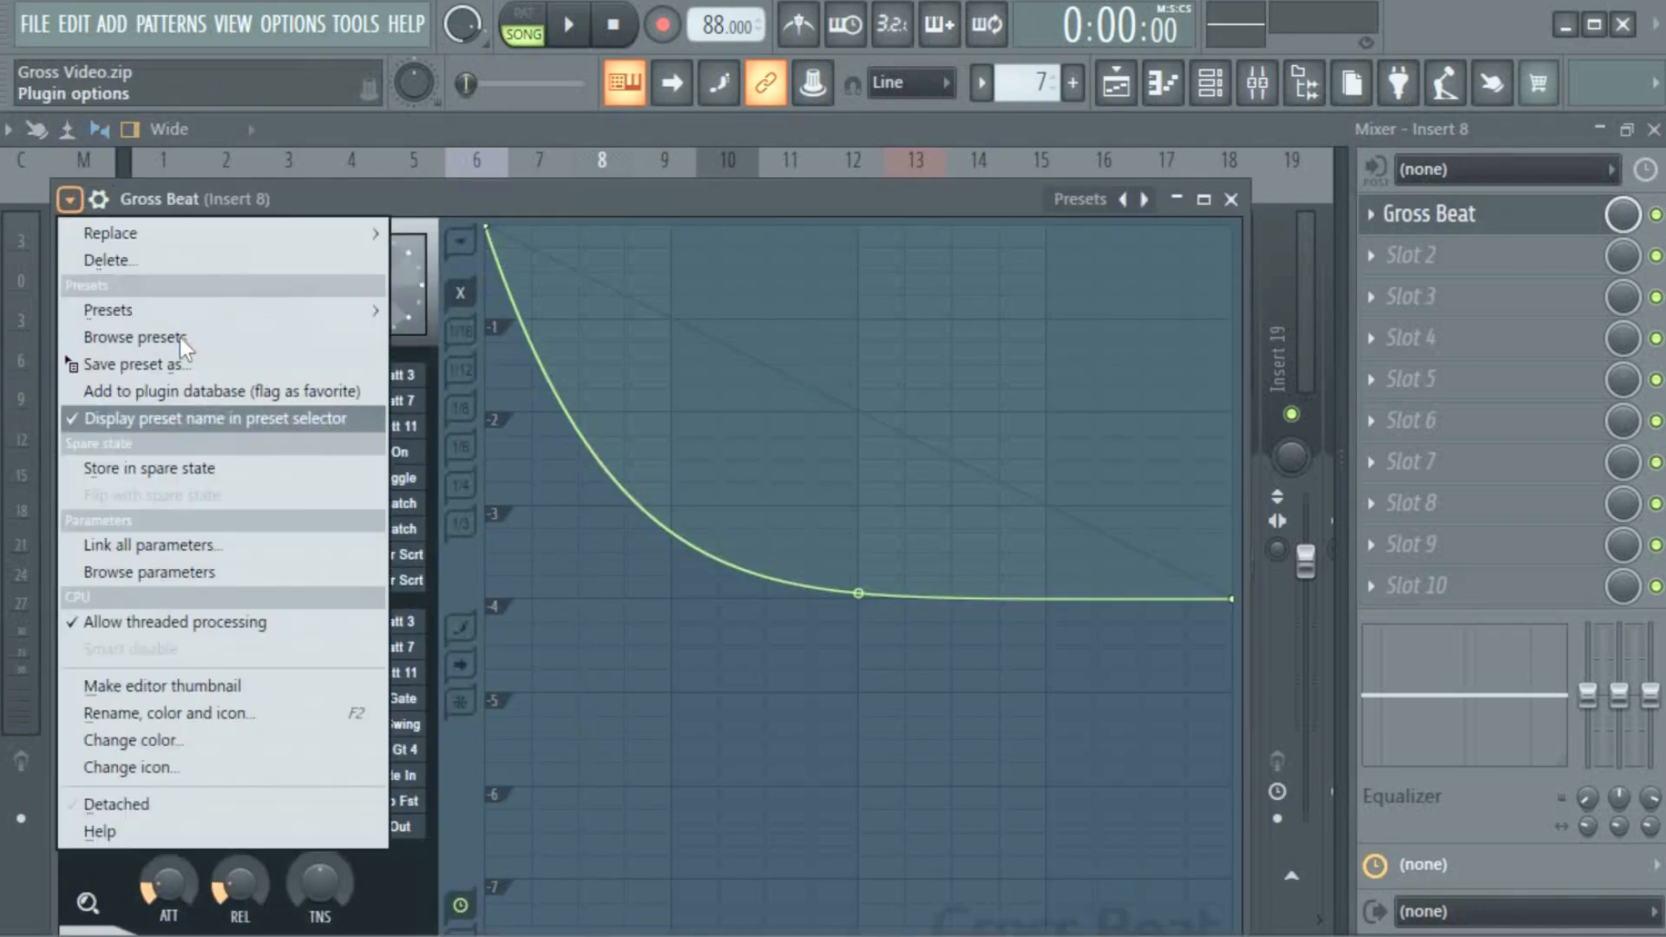
mouse_move(234, 310)
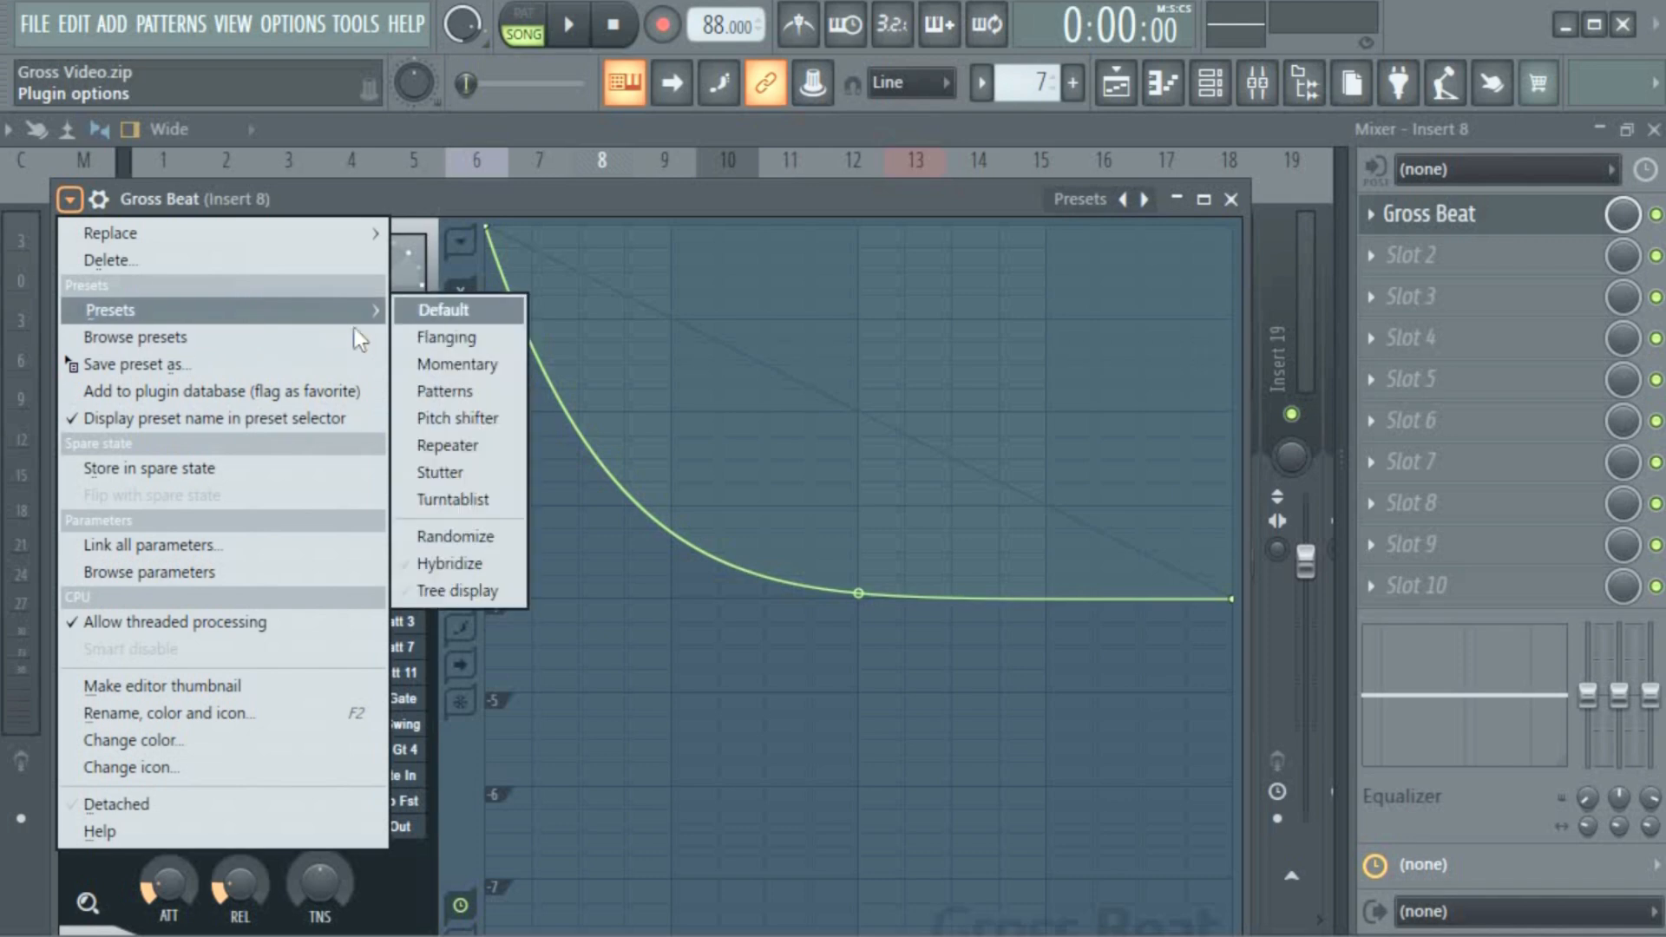
click(450, 472)
Step: Activate the Stut time pattern in Insert 8's Gross Beat and audition it
click(217, 378)
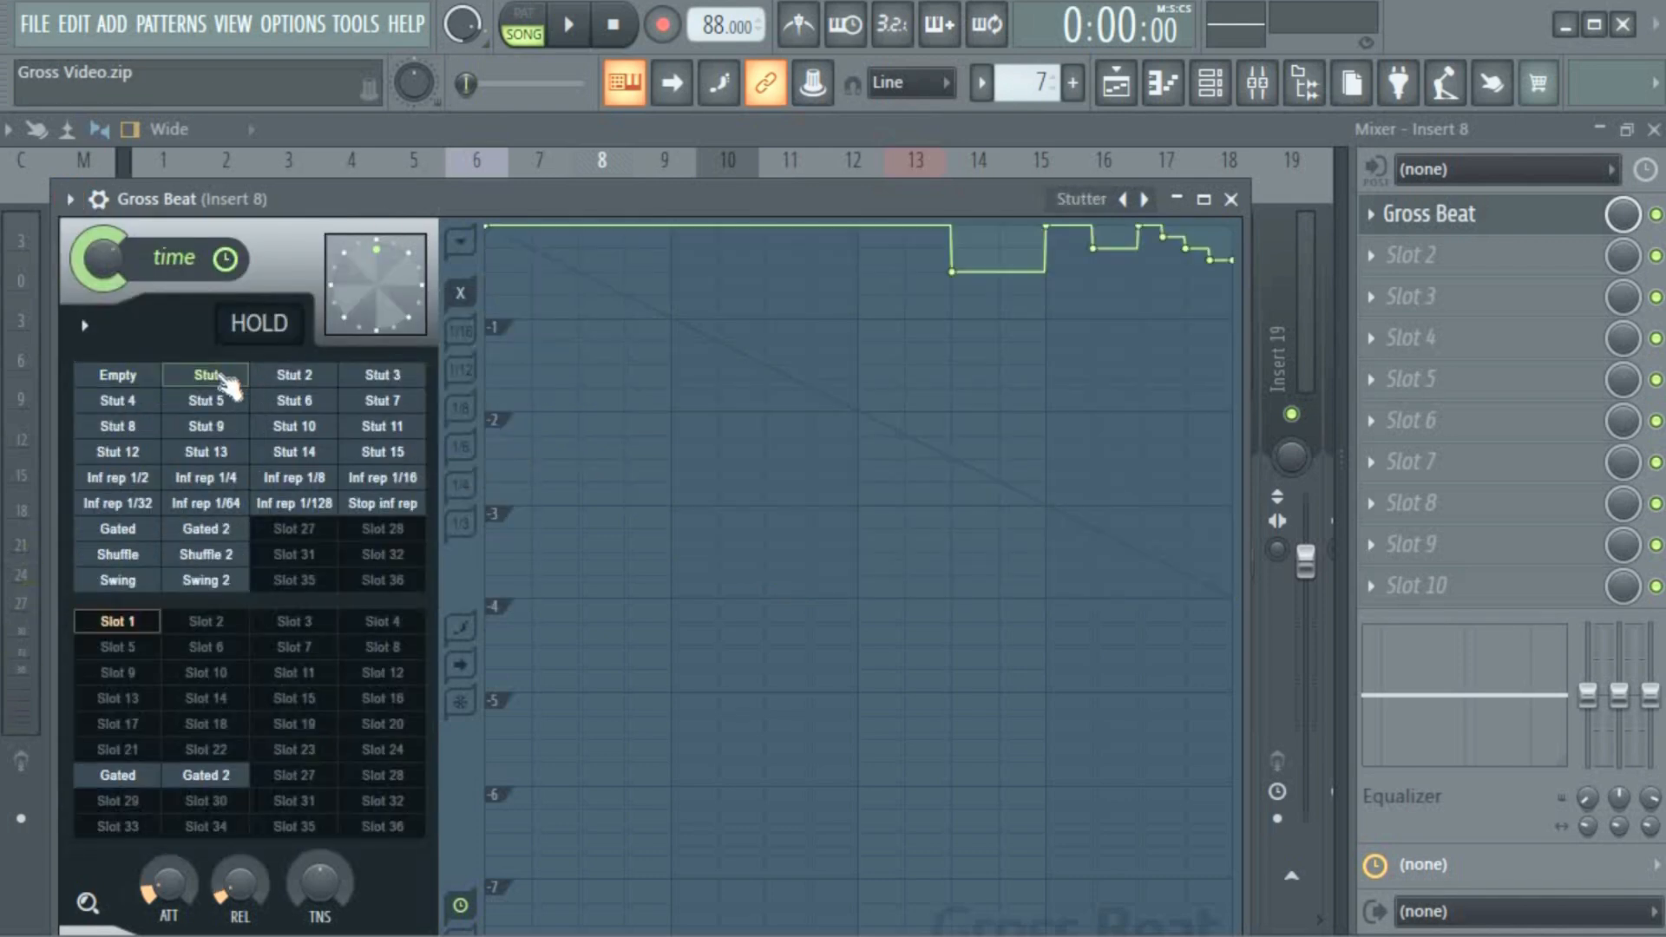
key(space)
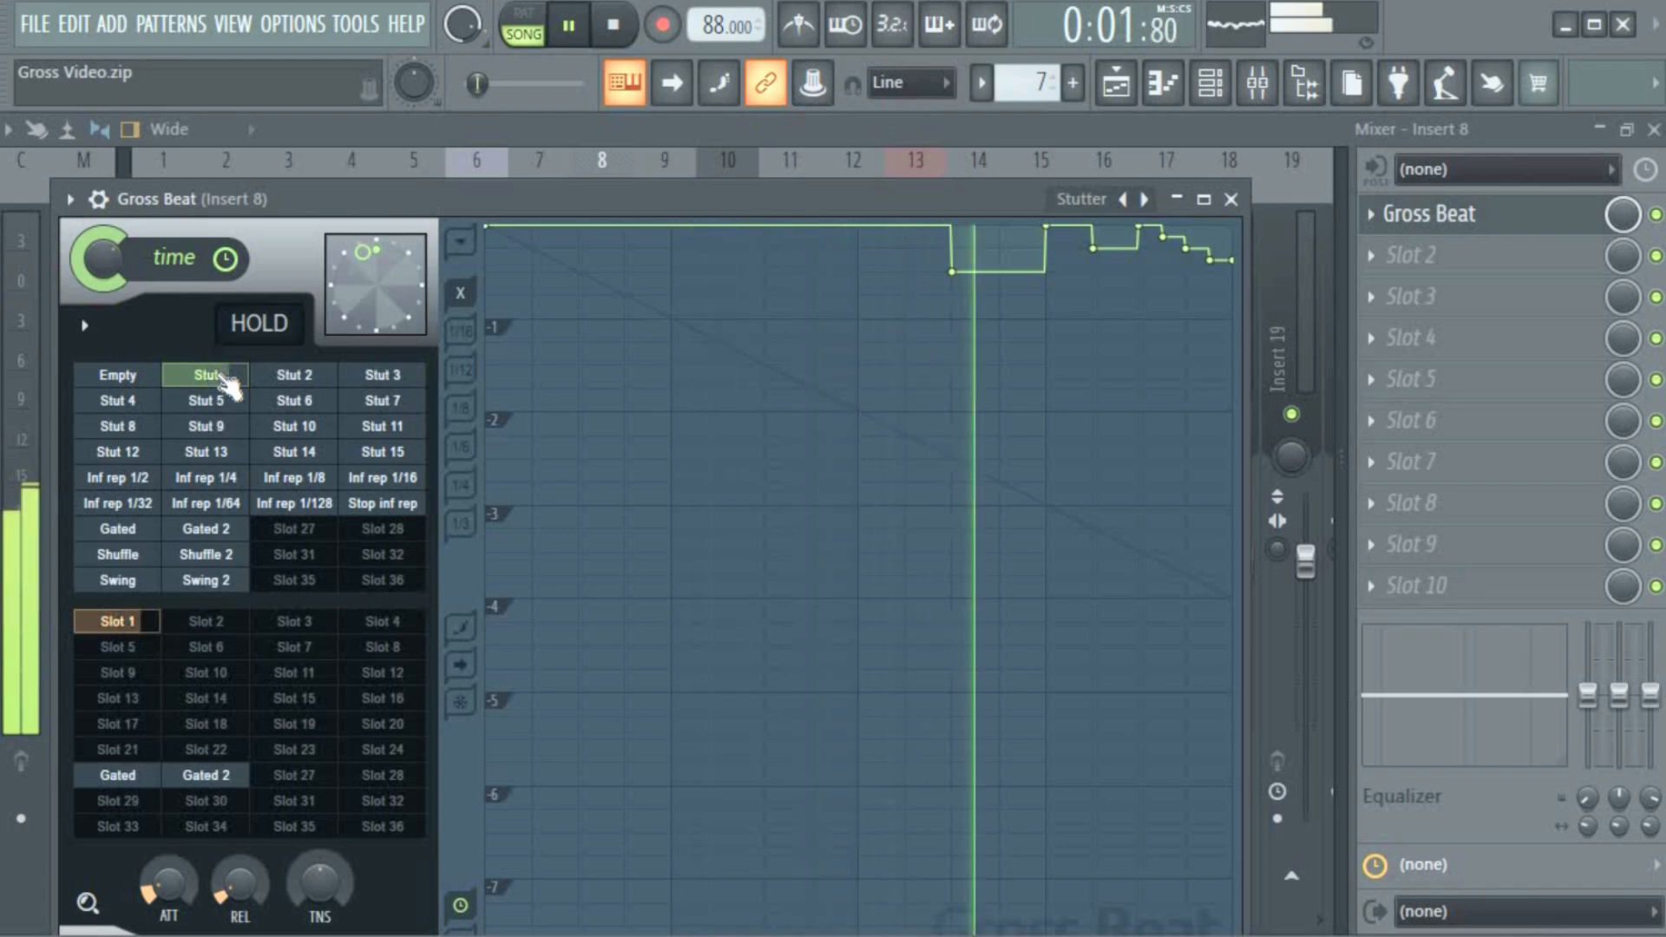
key(space)
Step: Try the Stut 8 and Stut 14 time patterns, switch to Stut 15, audition it, and close Insert 8's Gross Beat
click(118, 424)
click(295, 452)
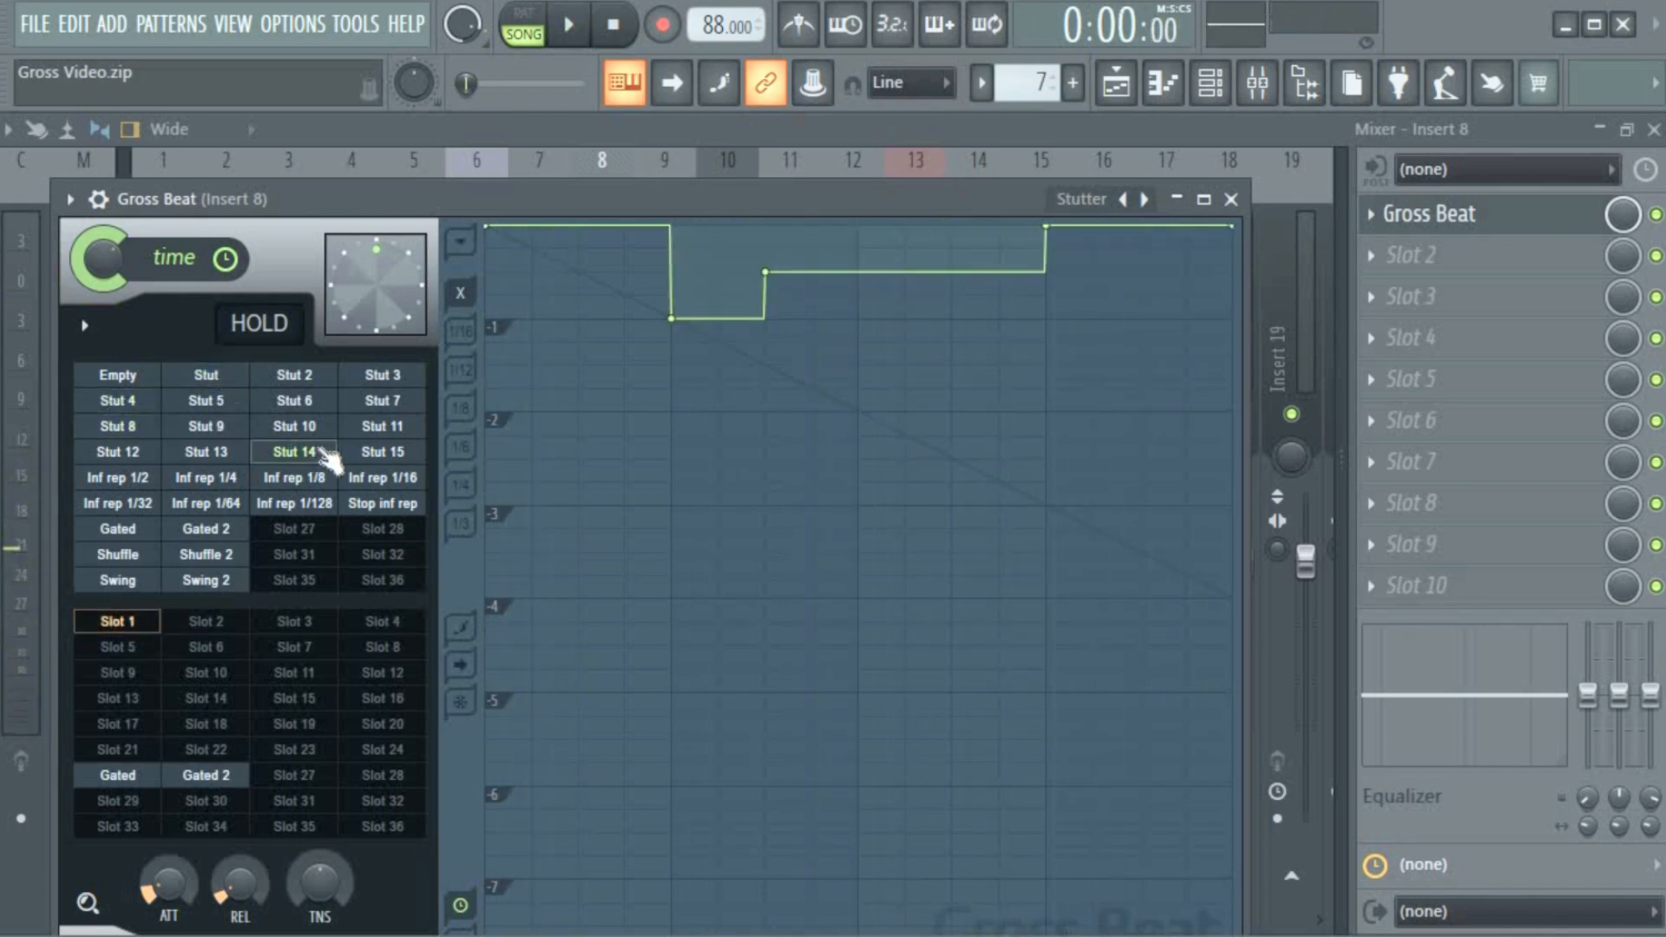
click(395, 460)
key(space)
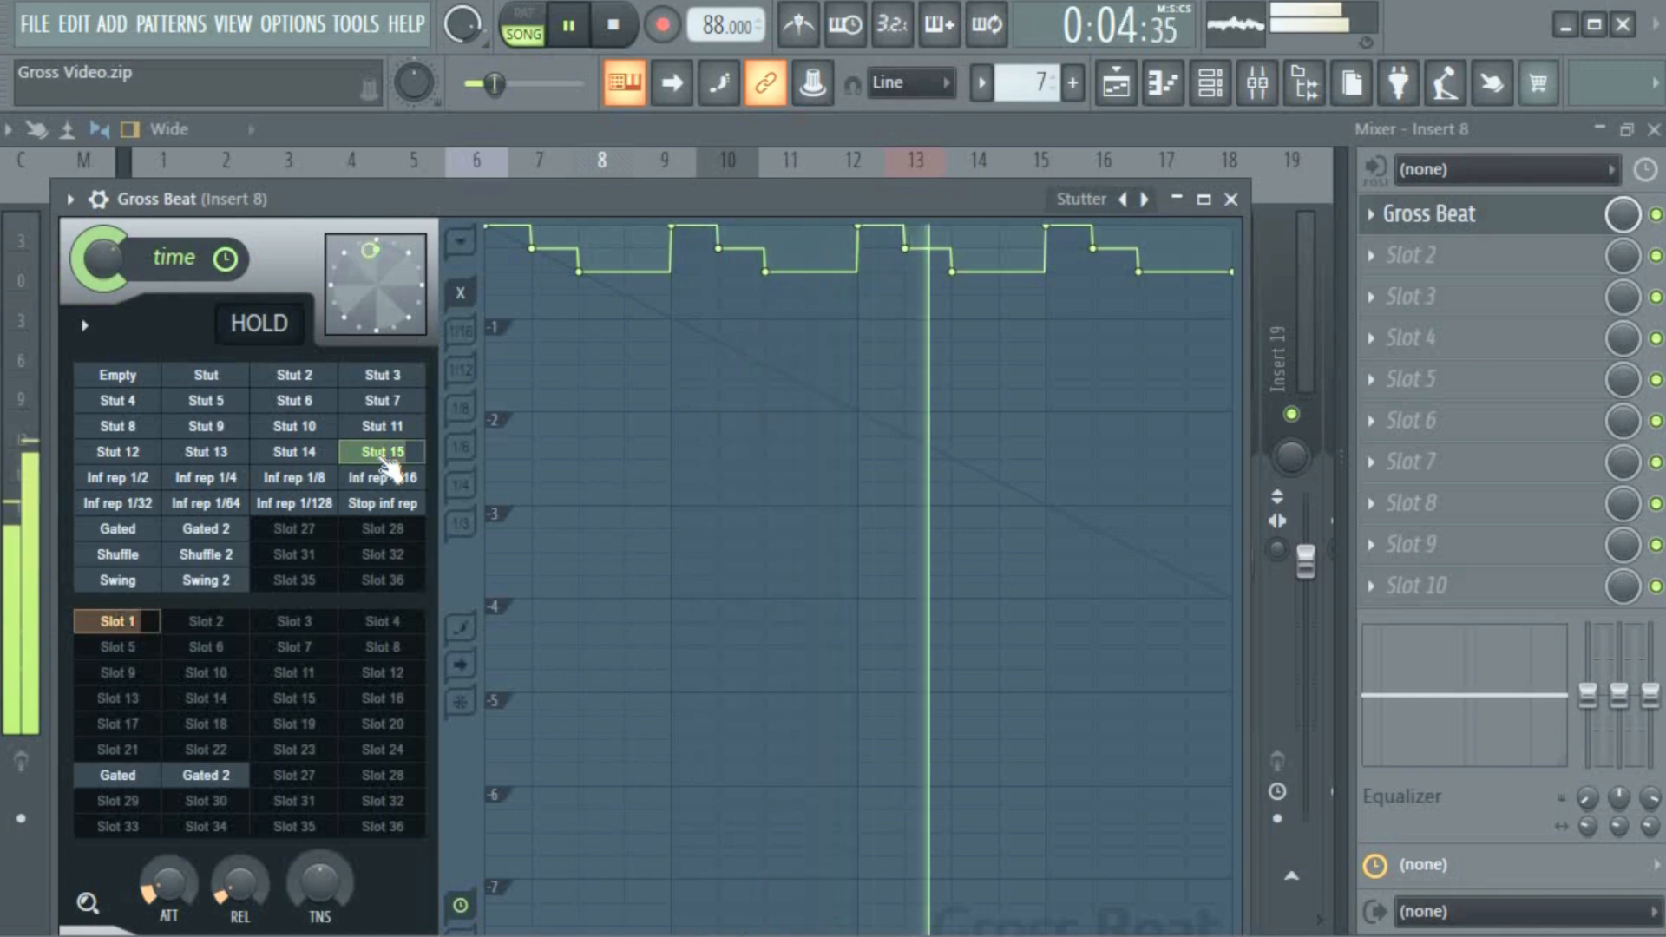
key(space)
click(1230, 199)
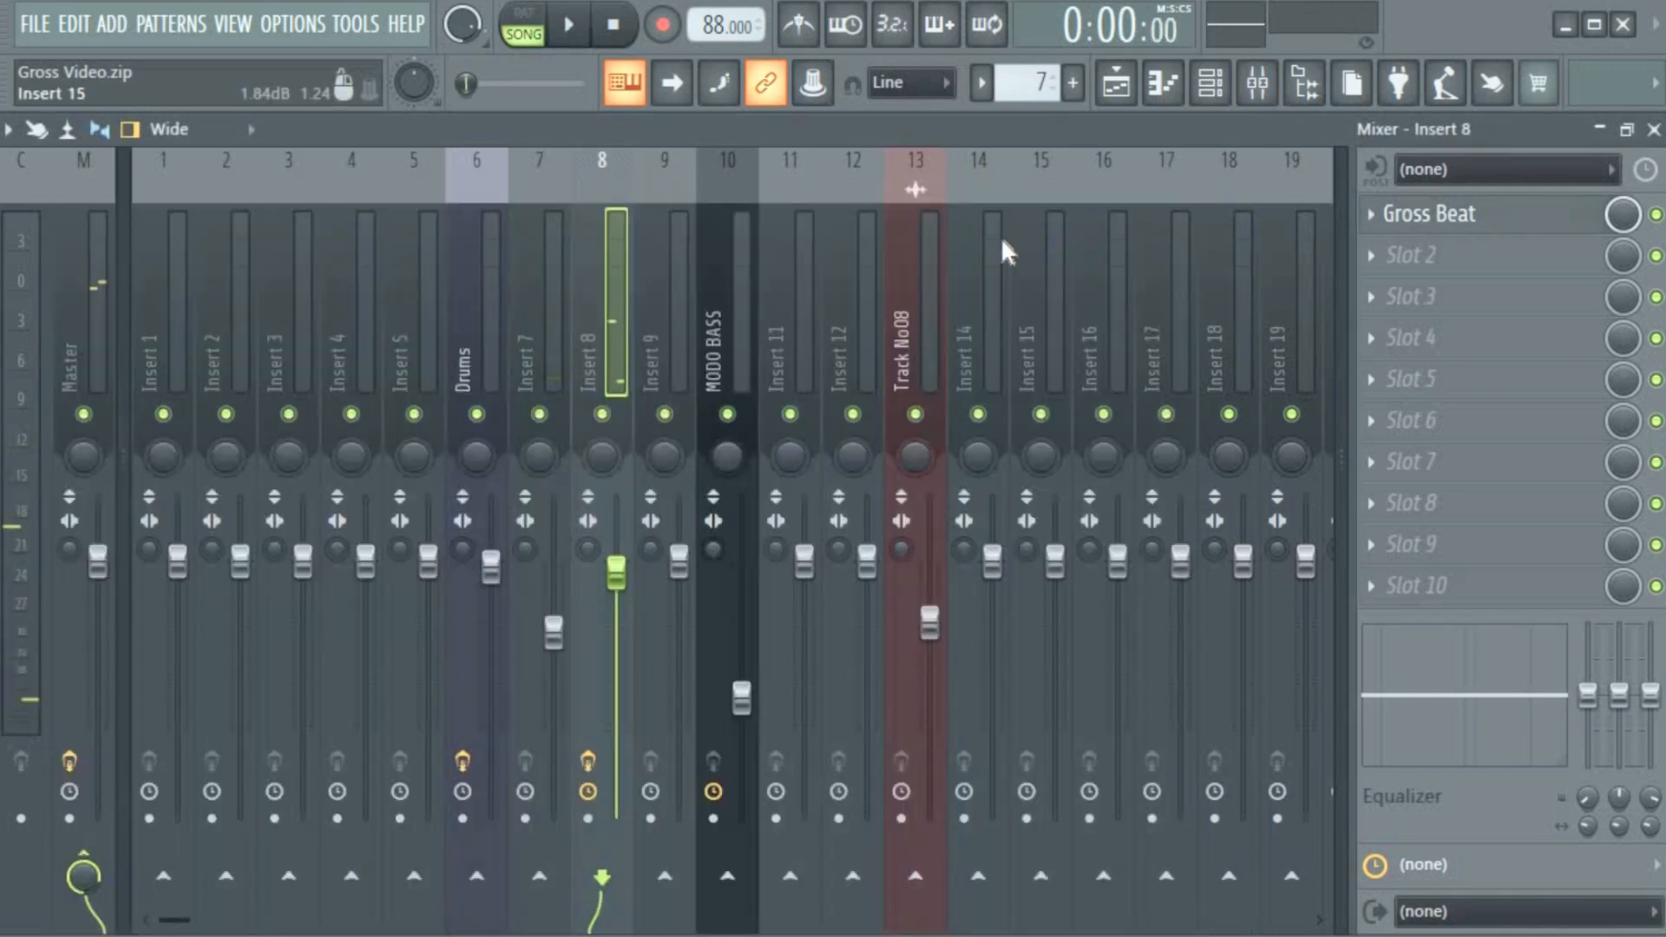